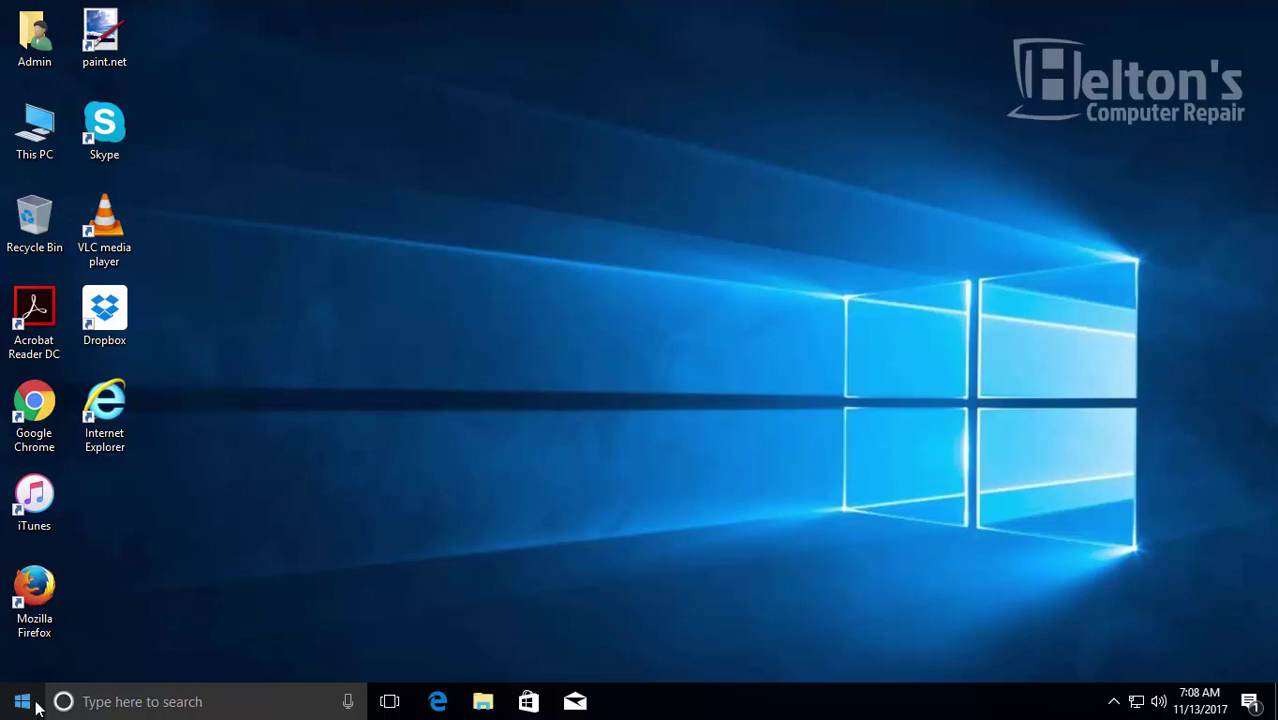
Confirm Windows Settings opens from the Start menu, then close it.
{"action": "left_click", "coordinate": [34, 705]}
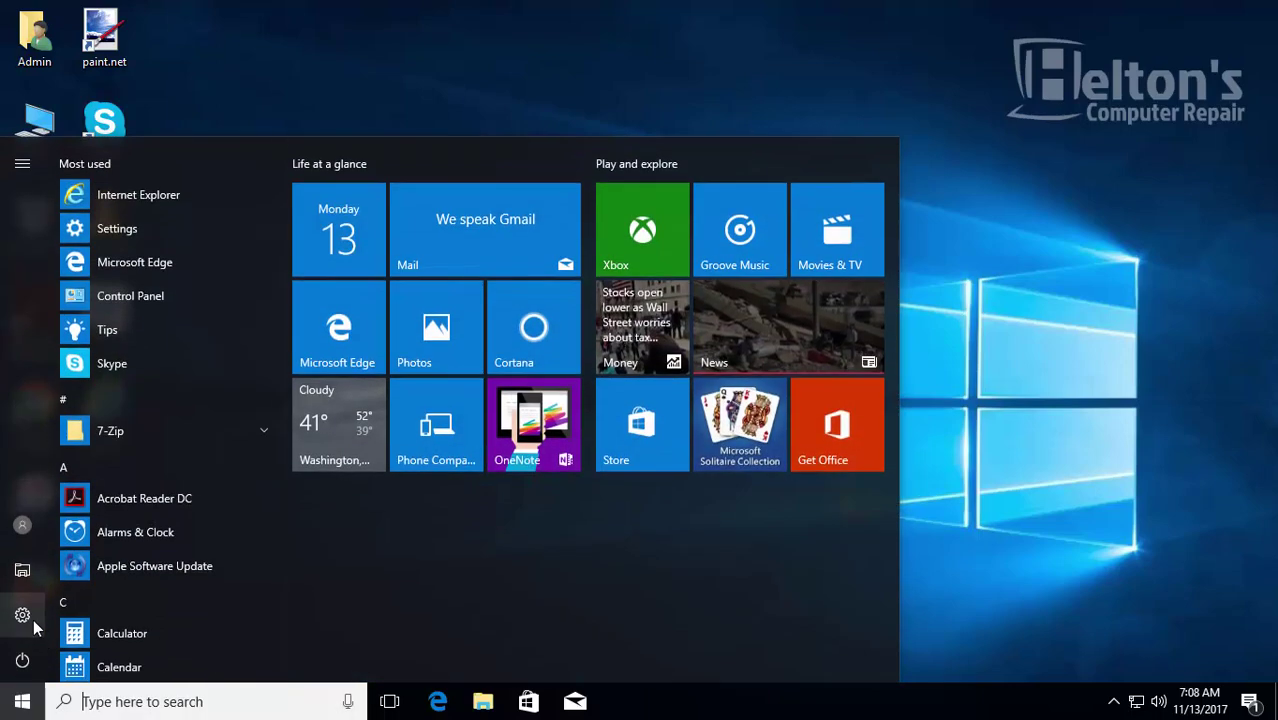
{"action": "left_click", "coordinate": [33, 619]}
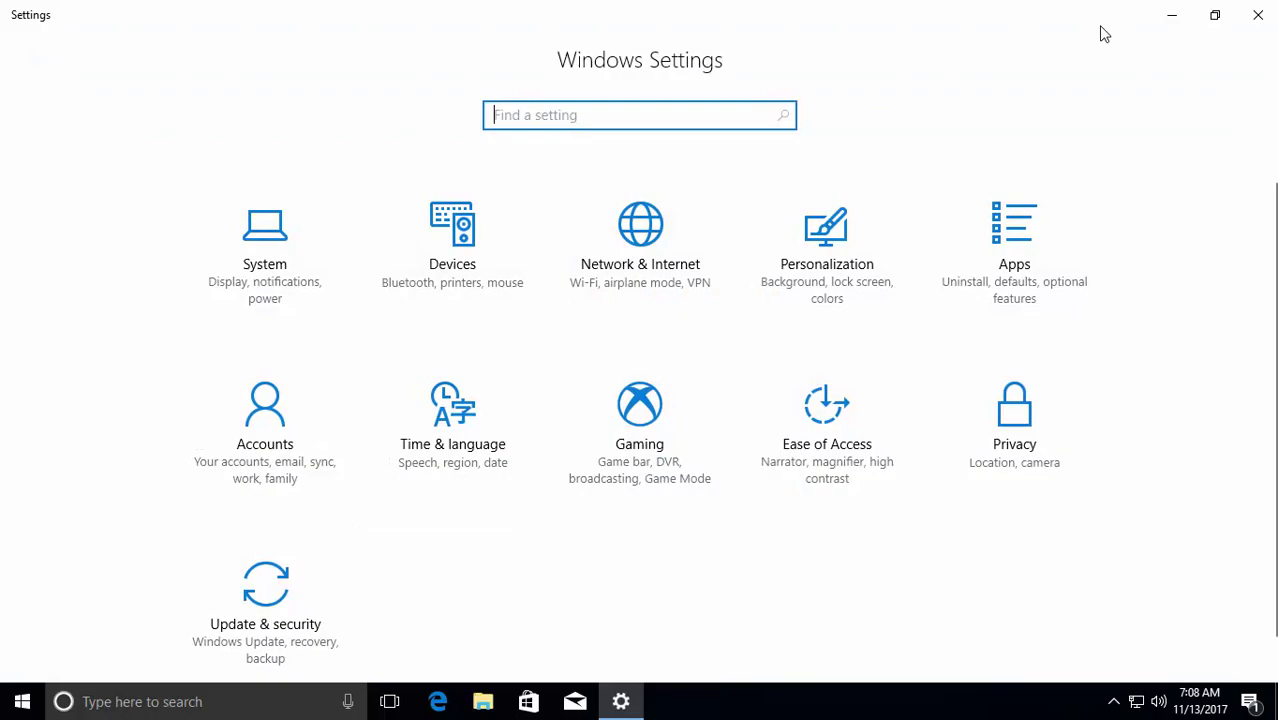
{"action": "left_click", "coordinate": [1248, 30]}
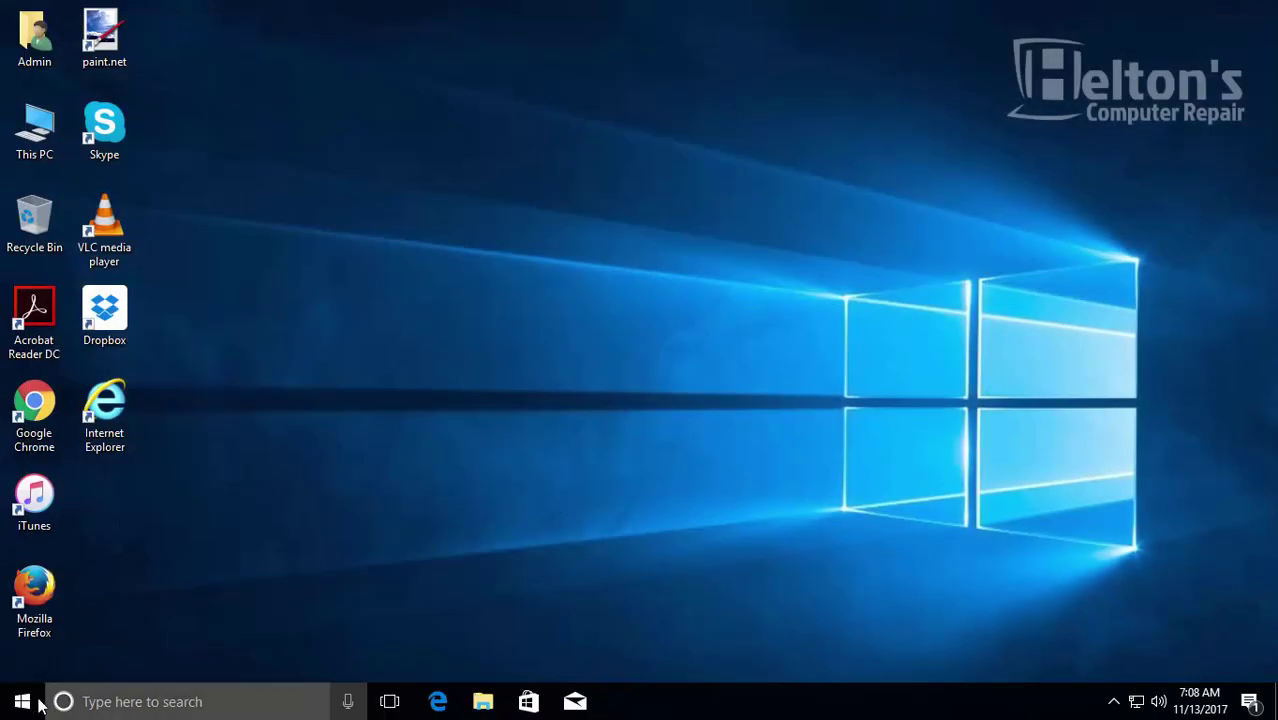
Open Control Panel from a Start search for 'control', view items as large icons, then close it.
{"action": "left_click", "coordinate": [22, 700]}
{"action": "type", "text": "control"}
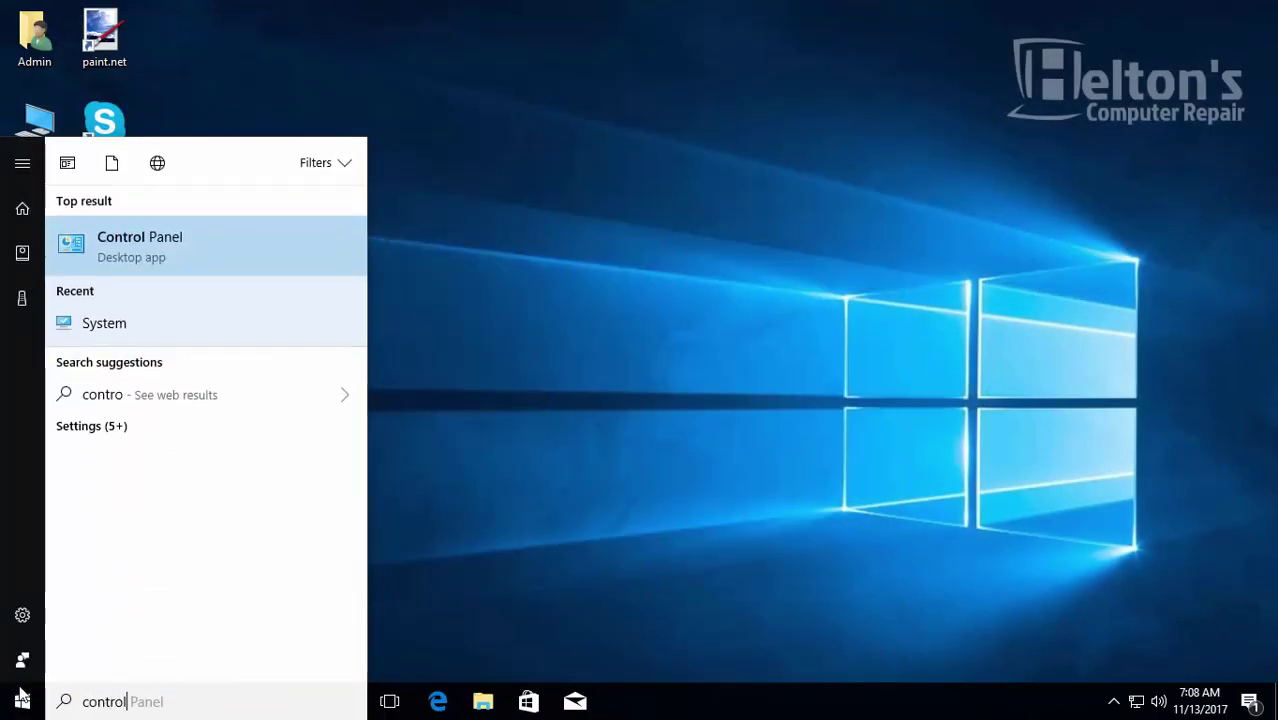
{"action": "left_click", "coordinate": [140, 252]}
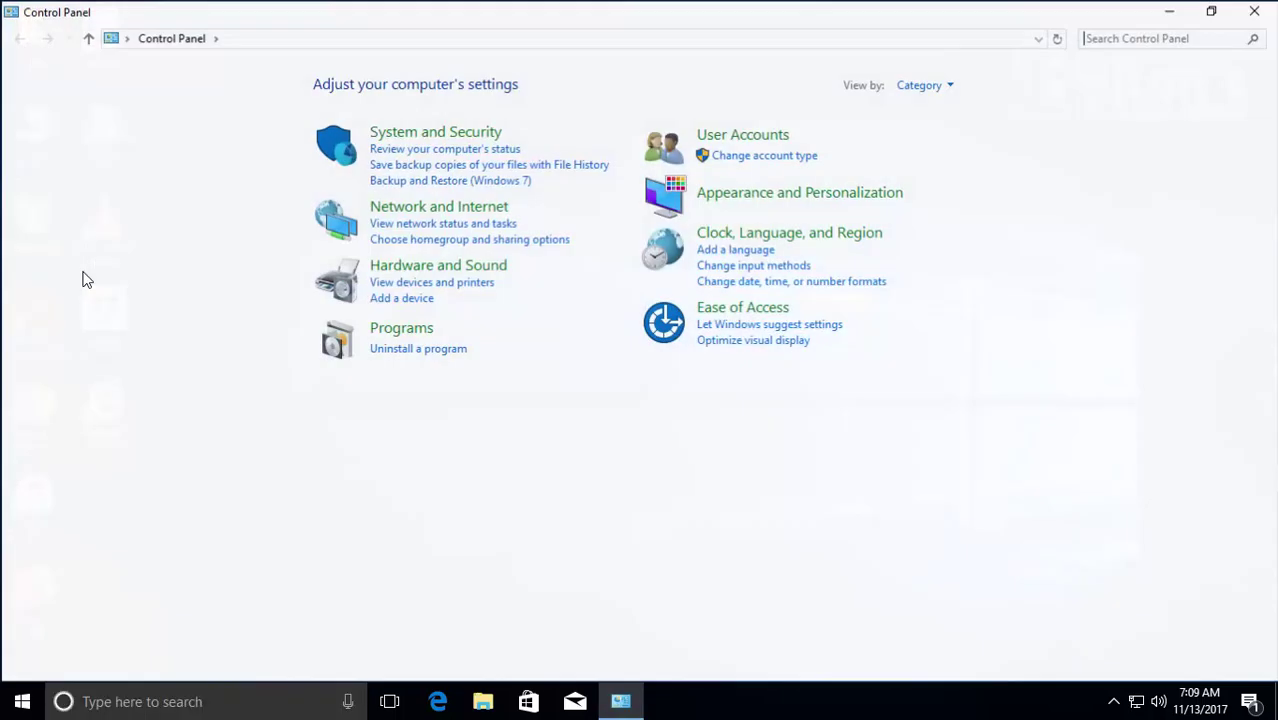
{"action": "left_click", "coordinate": [921, 84]}
{"action": "left_click", "coordinate": [920, 135]}
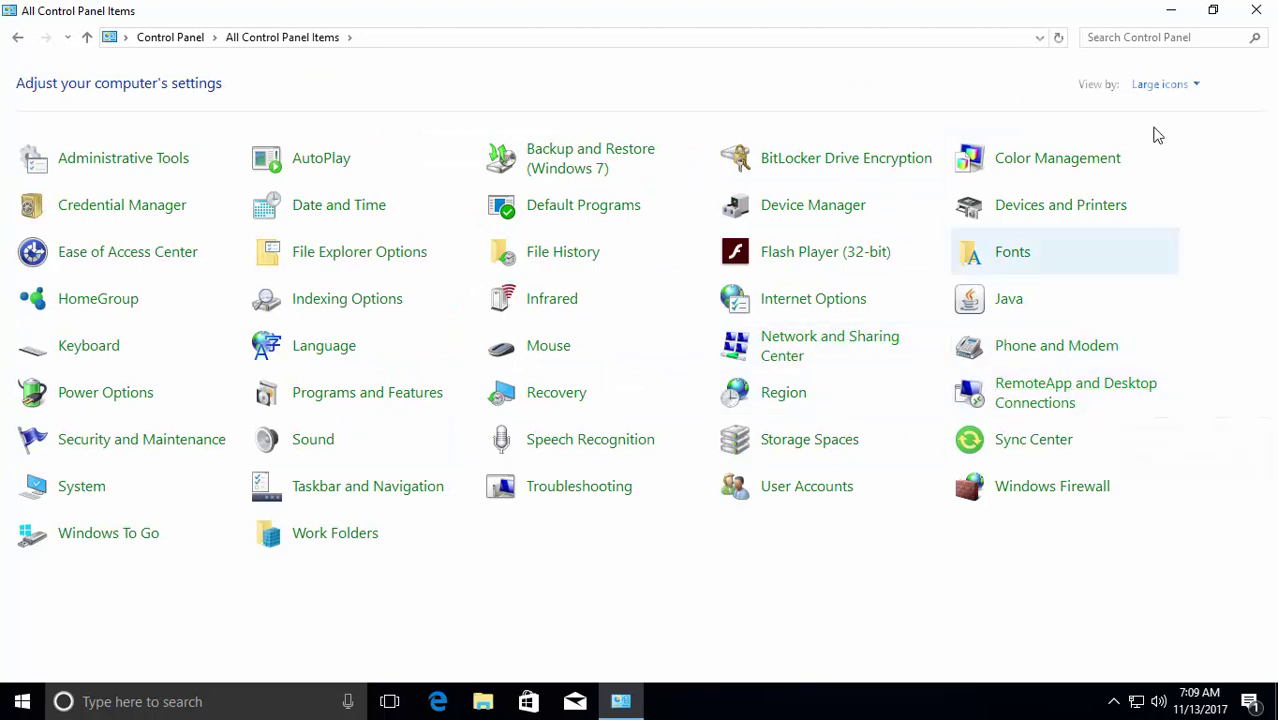
{"action": "left_click", "coordinate": [1254, 12]}
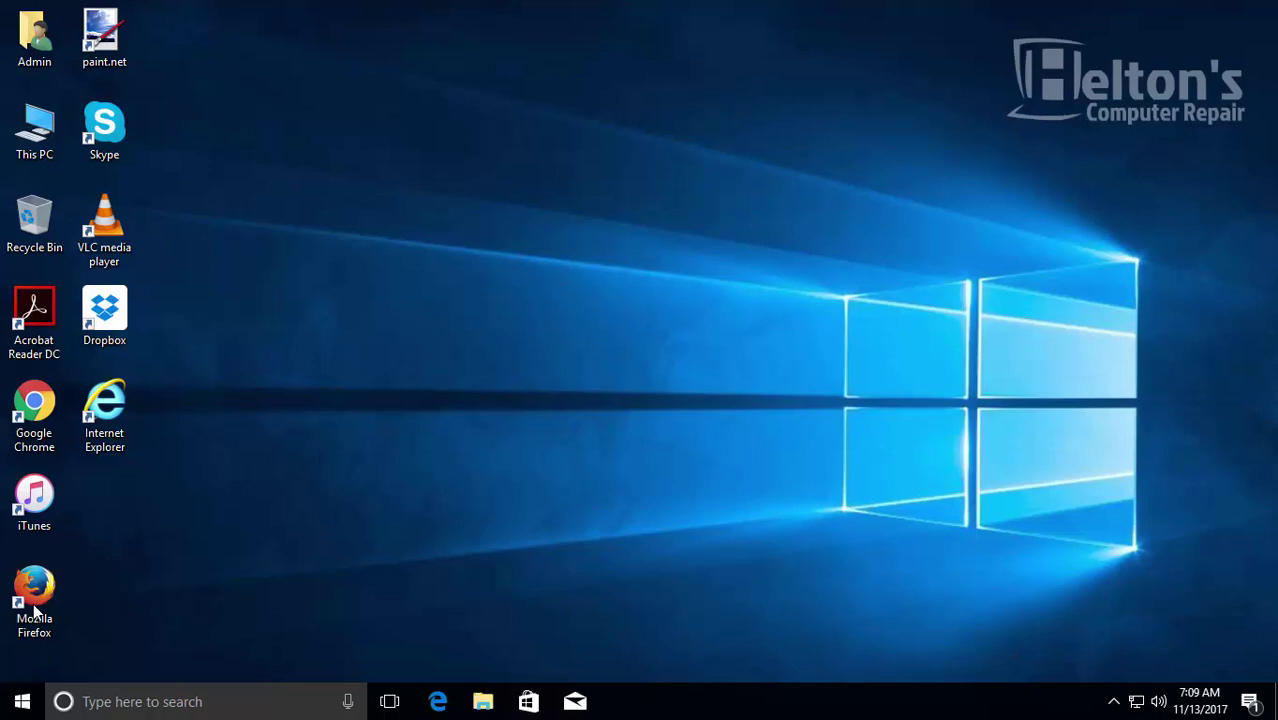
Search Start for 'regedit' and allow Registry Editor to run as administrator.
{"action": "left_click", "coordinate": [22, 703]}
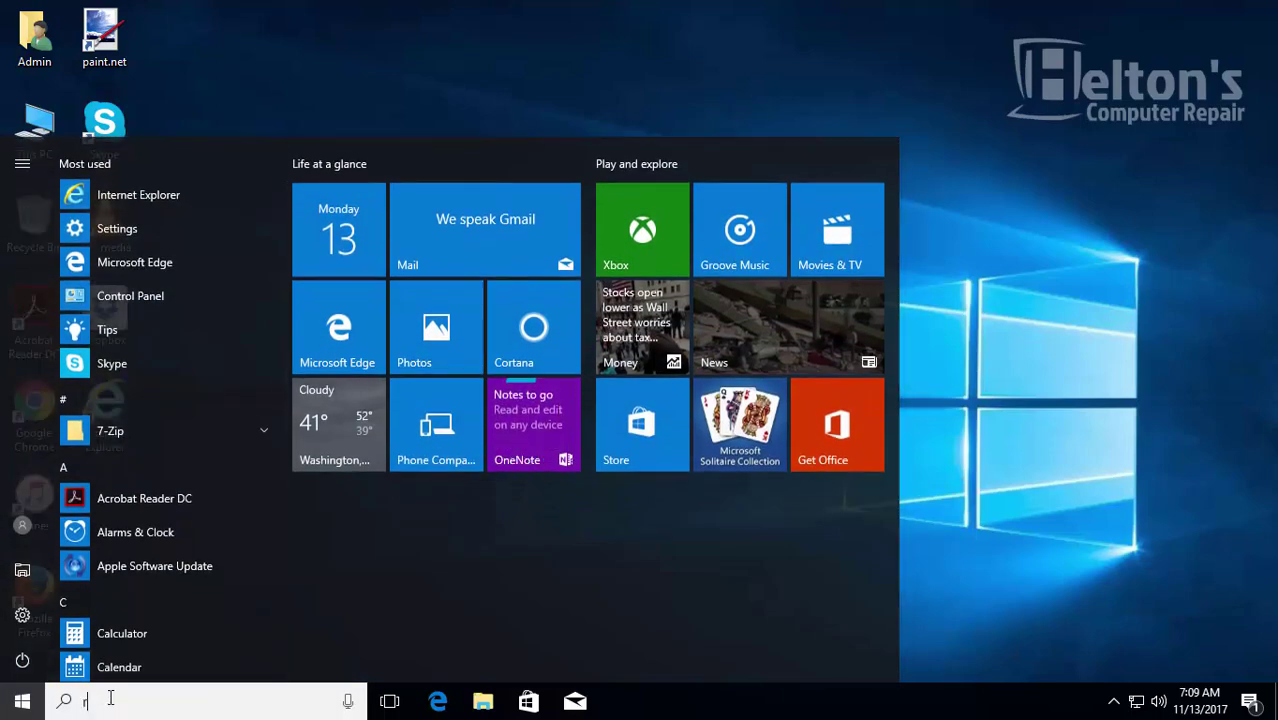
{"action": "type", "text": "regedit"}
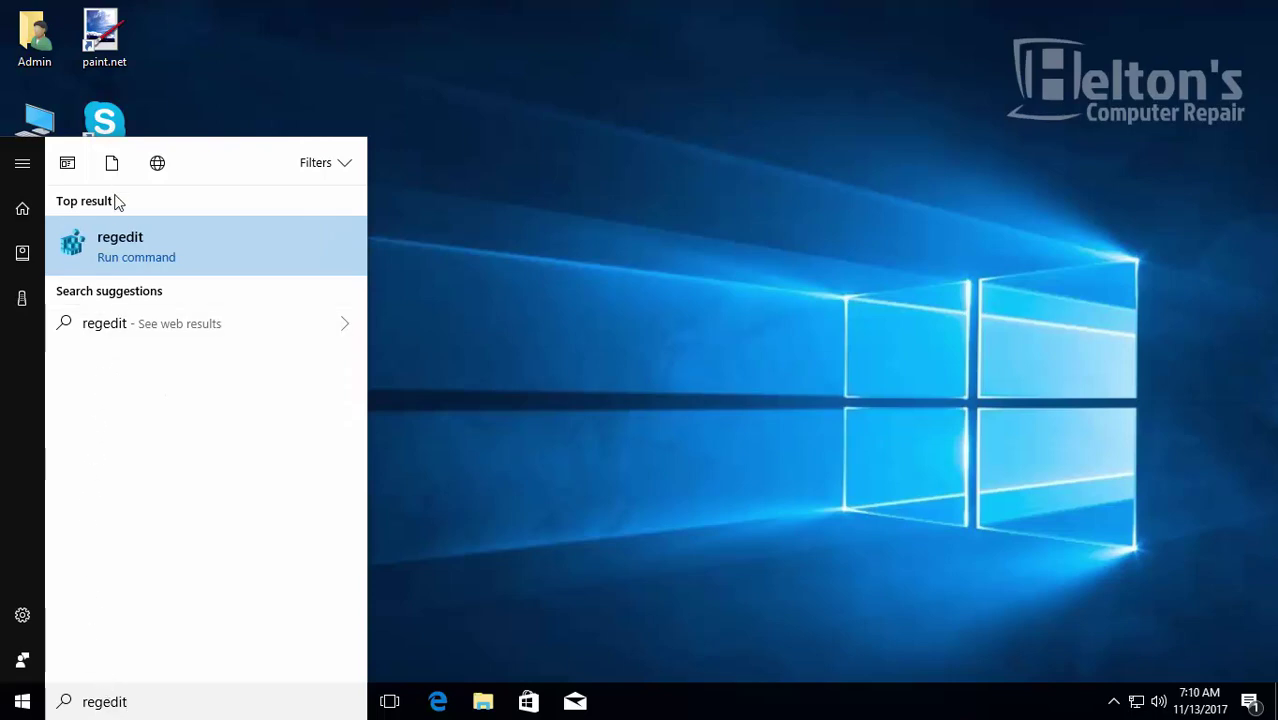
{"action": "left_click", "coordinate": [122, 244]}
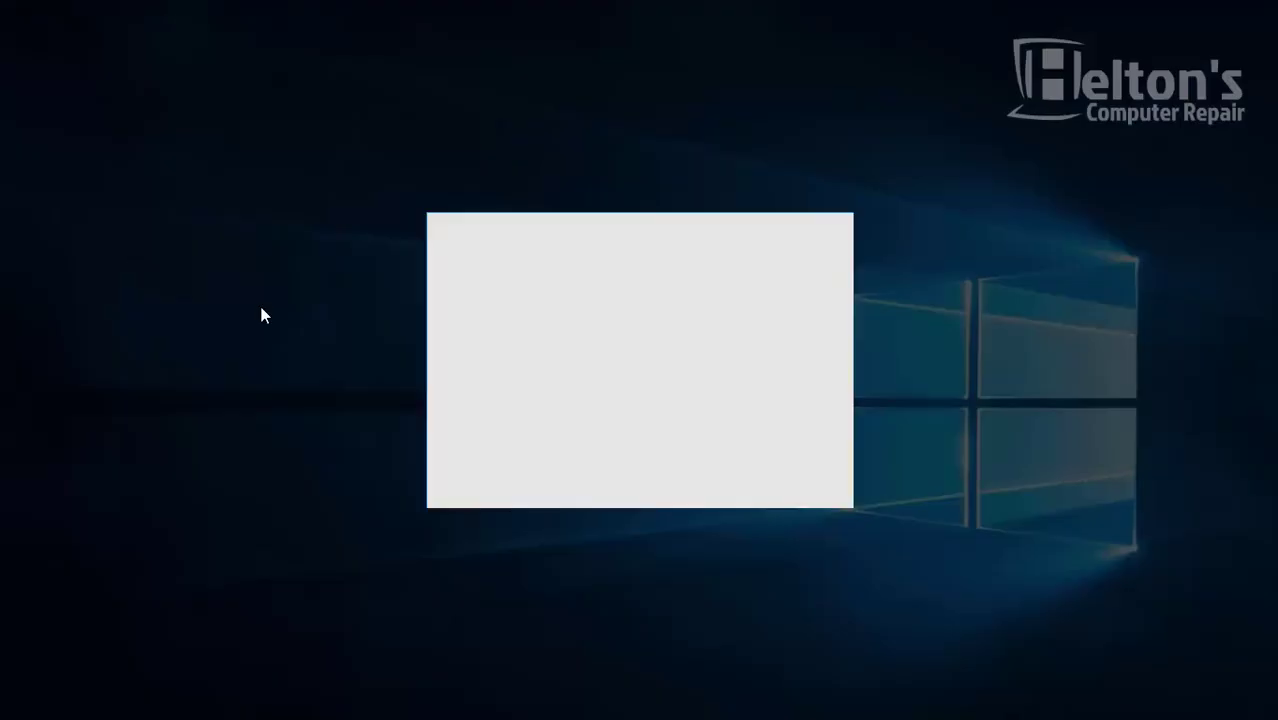
{"action": "left_click", "coordinate": [536, 470]}
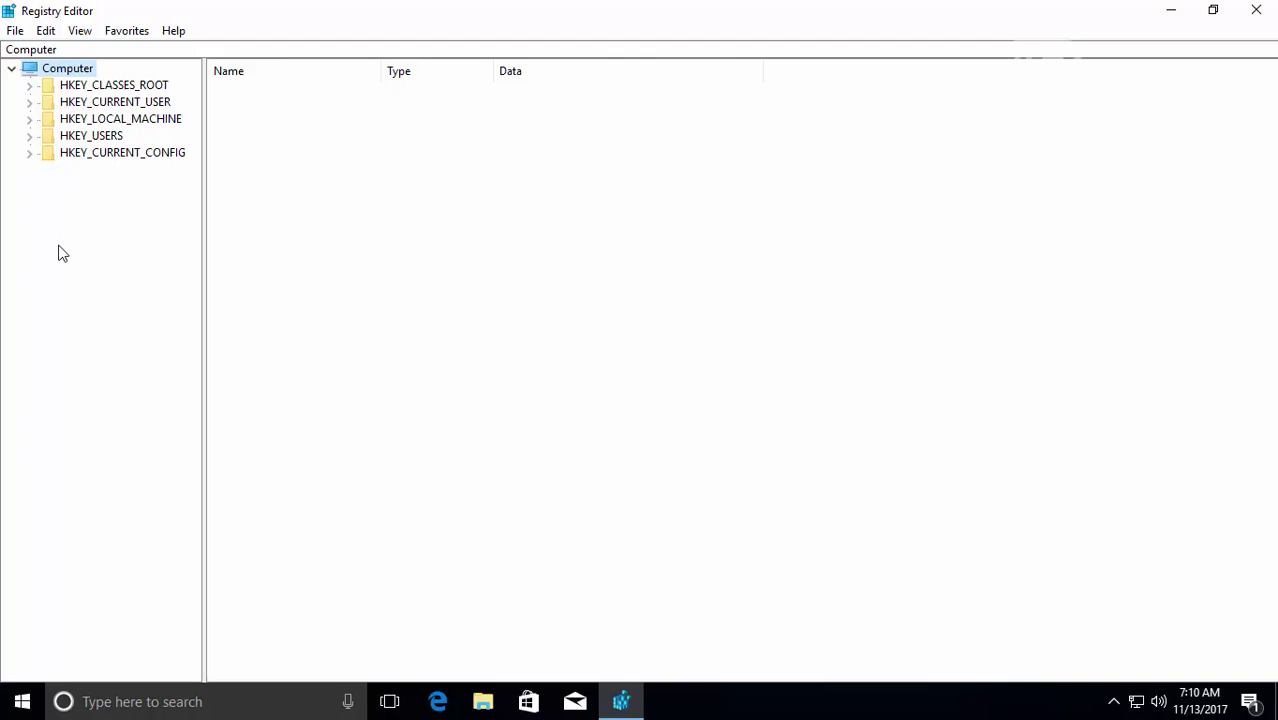
Expand HKEY_CURRENT_USER down through Software, Microsoft, Windows and CurrentVersion.
{"action": "left_click", "coordinate": [83, 106]}
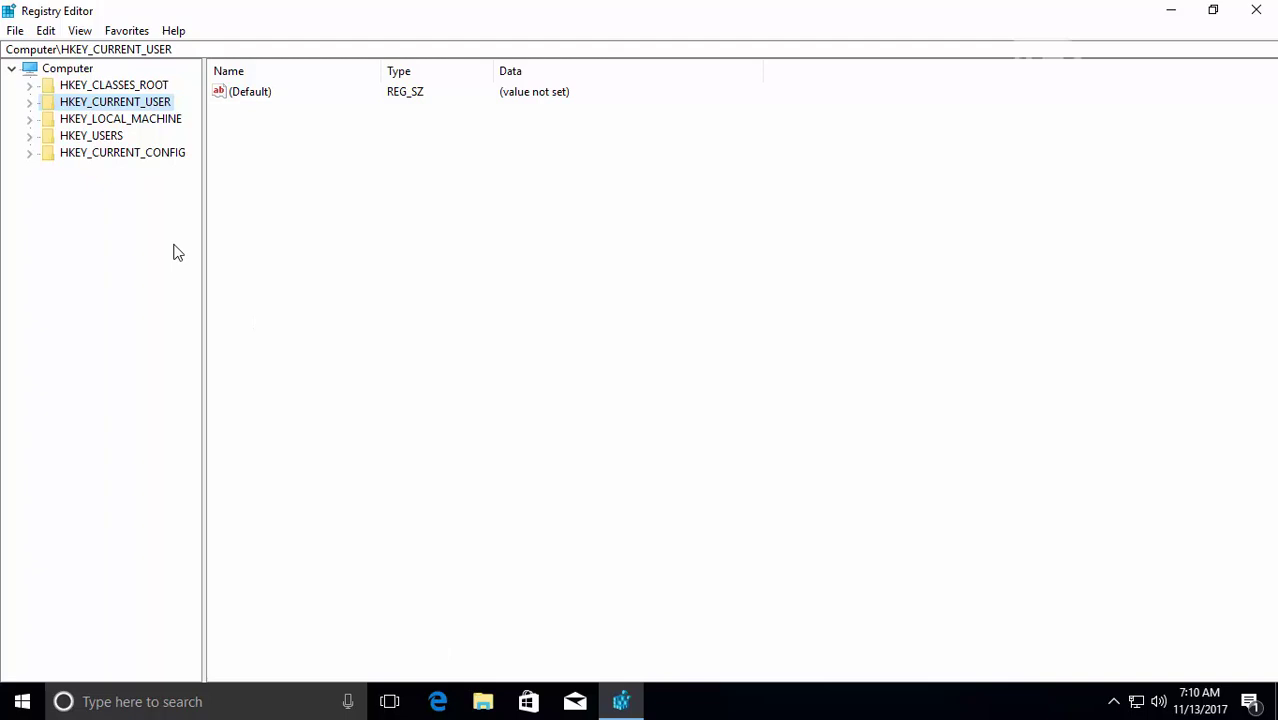
{"action": "left_click", "coordinate": [118, 124]}
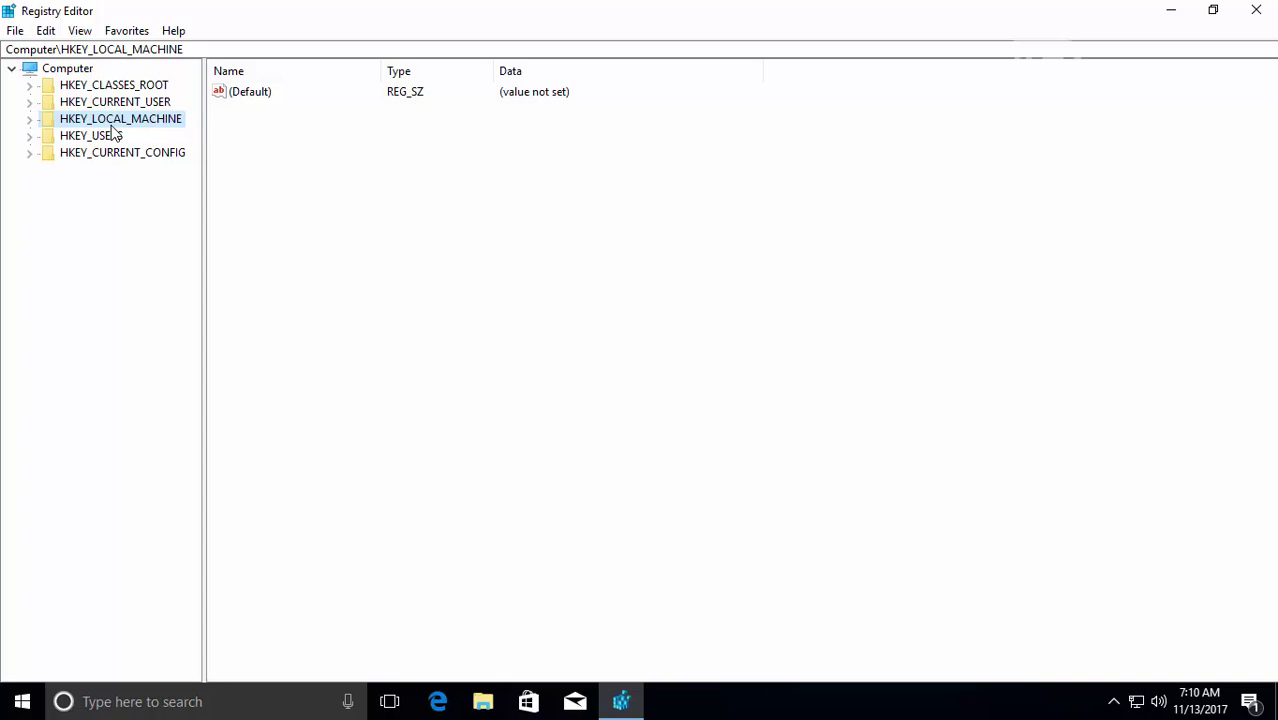
{"action": "double_click", "coordinate": [112, 104]}
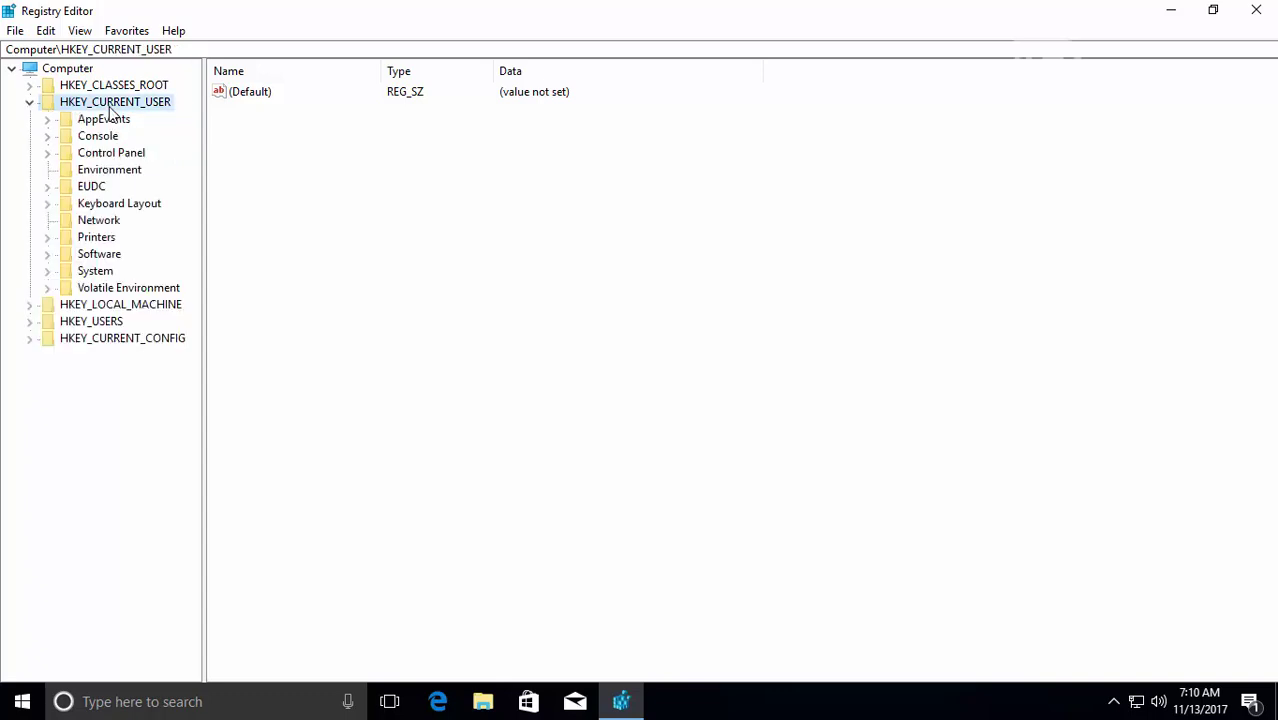
{"action": "double_click", "coordinate": [99, 256]}
{"action": "scroll", "coordinate": [100, 290], "scroll_direction": "down", "scroll_amount": 2}
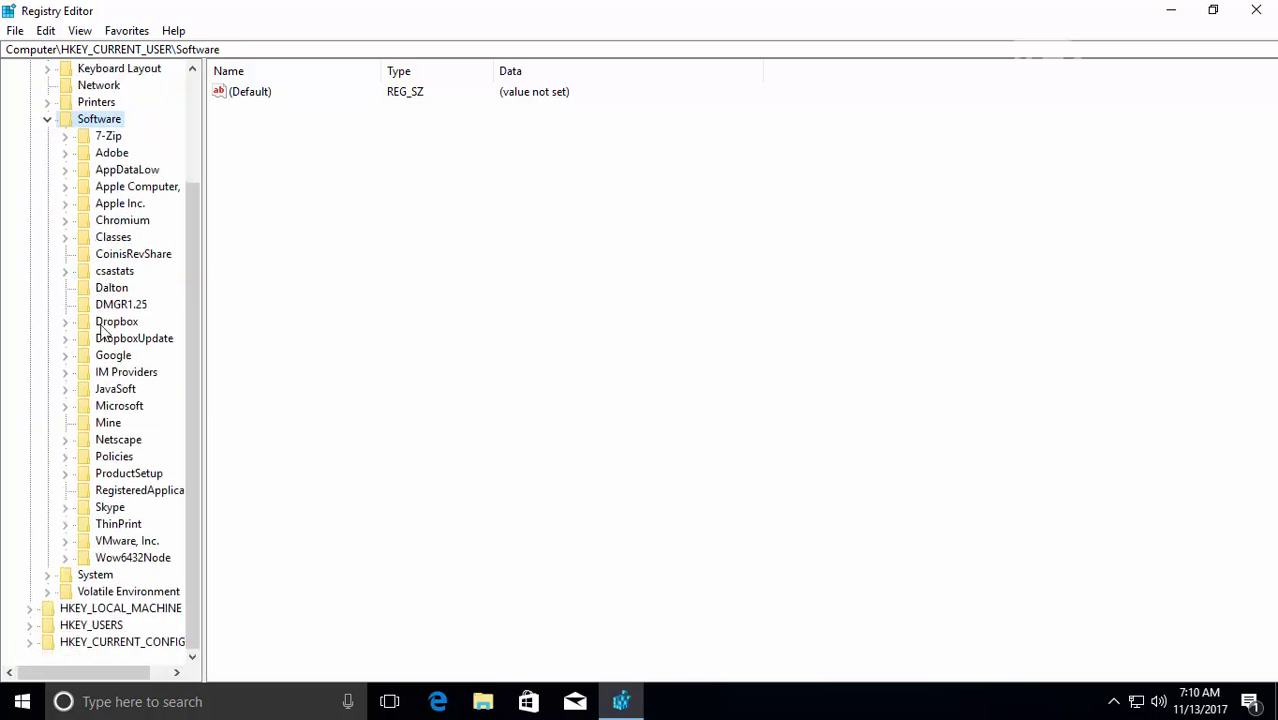
{"action": "double_click", "coordinate": [112, 406]}
{"action": "scroll", "coordinate": [113, 410], "scroll_direction": "down", "scroll_amount": 15}
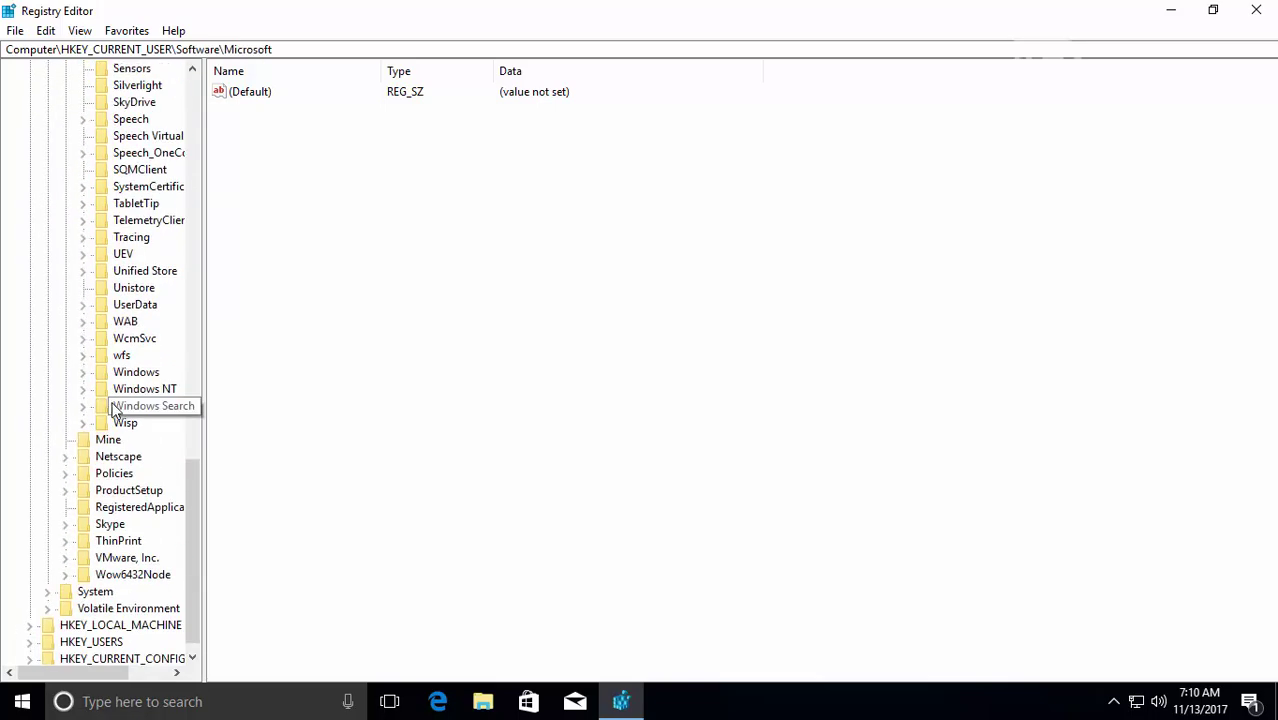
{"action": "double_click", "coordinate": [116, 372]}
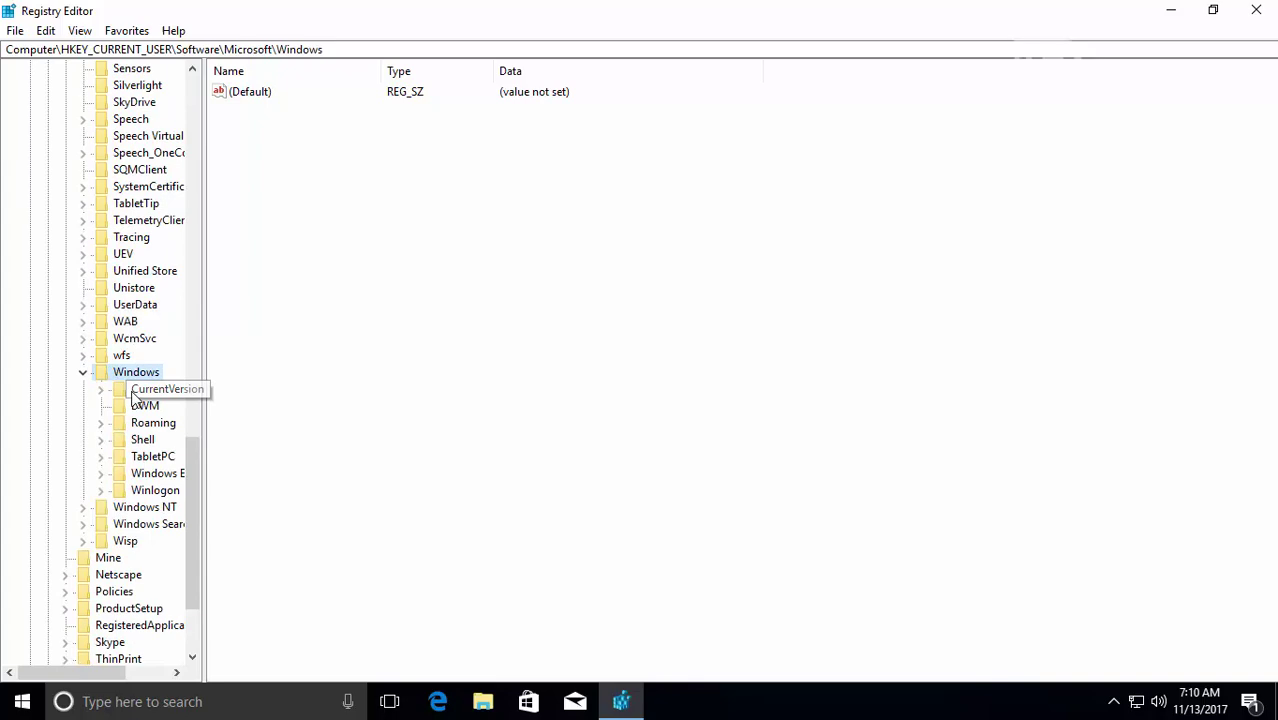
{"action": "double_click", "coordinate": [134, 391]}
Widen the tree pane, expand Policies and select its Explorer key to view NoDriveTypeAutoRun.
{"action": "left_click_drag", "start_coordinate": [100, 674], "coordinate": [145, 675]}
{"action": "left_click_drag", "start_coordinate": [194, 385], "coordinate": [193, 462]}
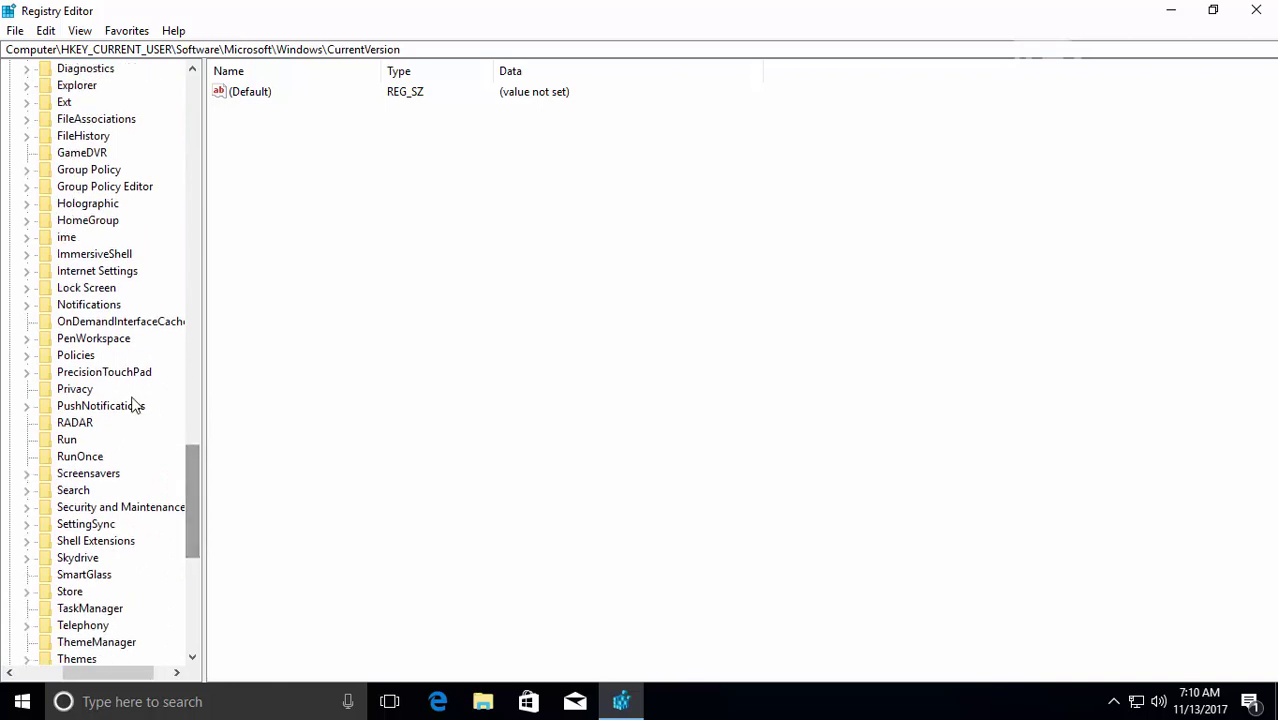
{"action": "double_click", "coordinate": [86, 358]}
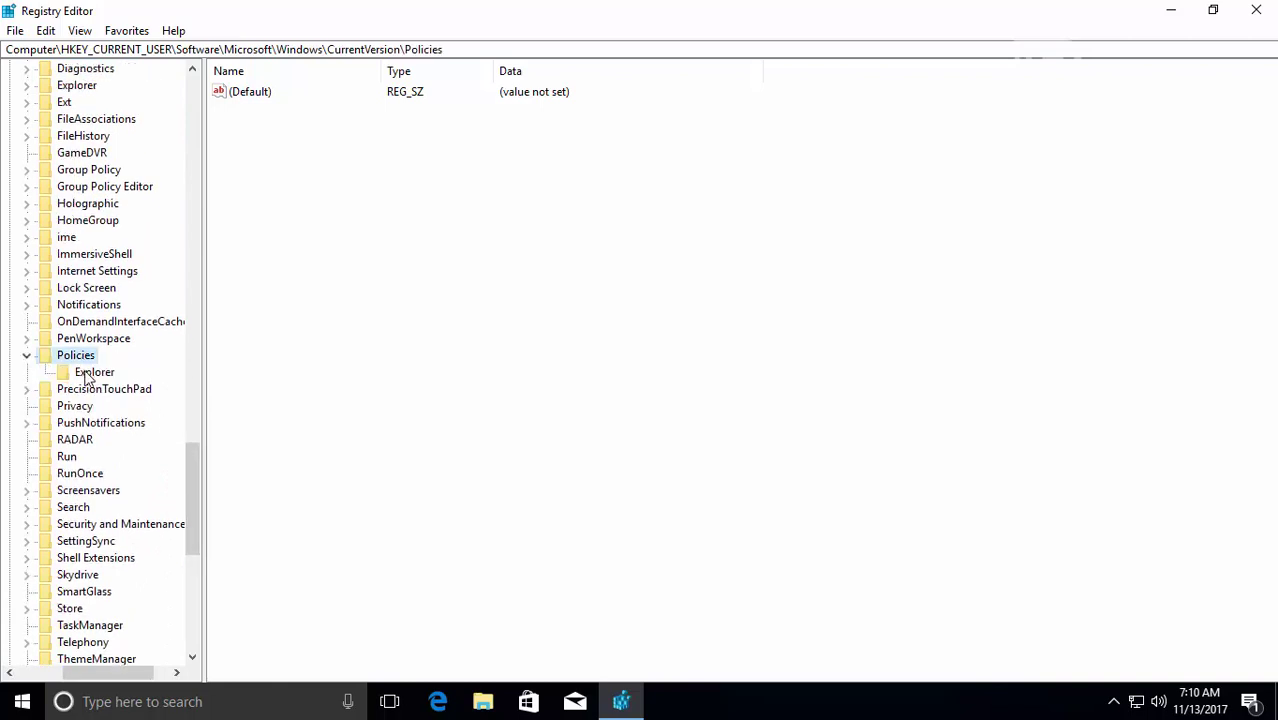
{"action": "left_click", "coordinate": [86, 373]}
{"action": "left_click", "coordinate": [351, 294]}
{"action": "right_click", "coordinate": [351, 294]}
{"action": "left_click", "coordinate": [281, 289]}
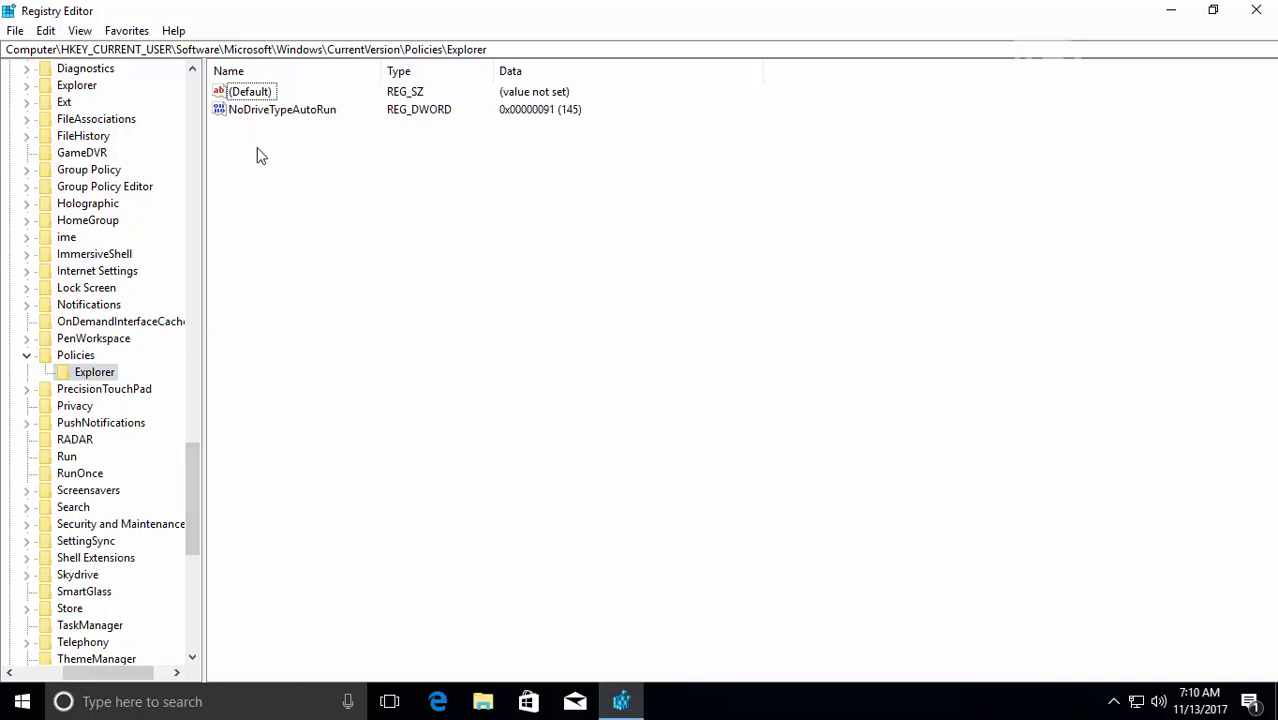
Add a new DWORD (32-bit) value named NoControlPanel to the Explorer key.
{"action": "right_click", "coordinate": [310, 200]}
{"action": "mouse_move", "coordinate": [346, 209]}
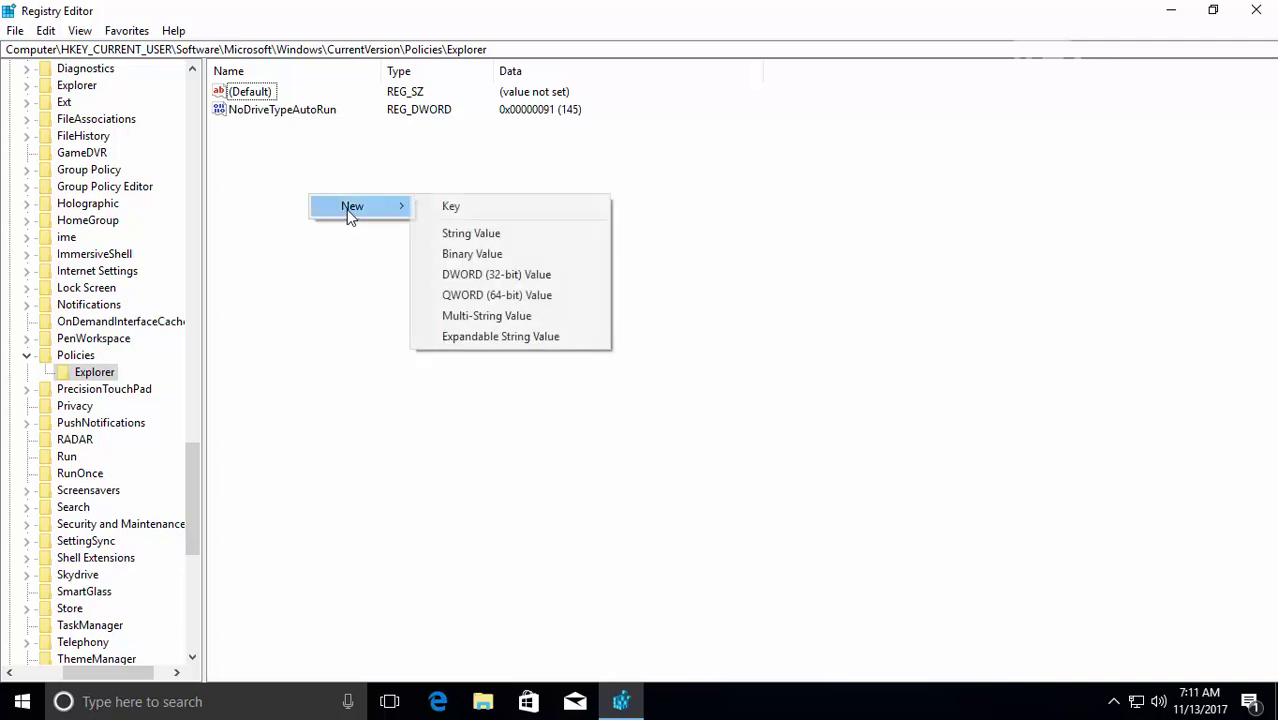
{"action": "left_click", "coordinate": [468, 275]}
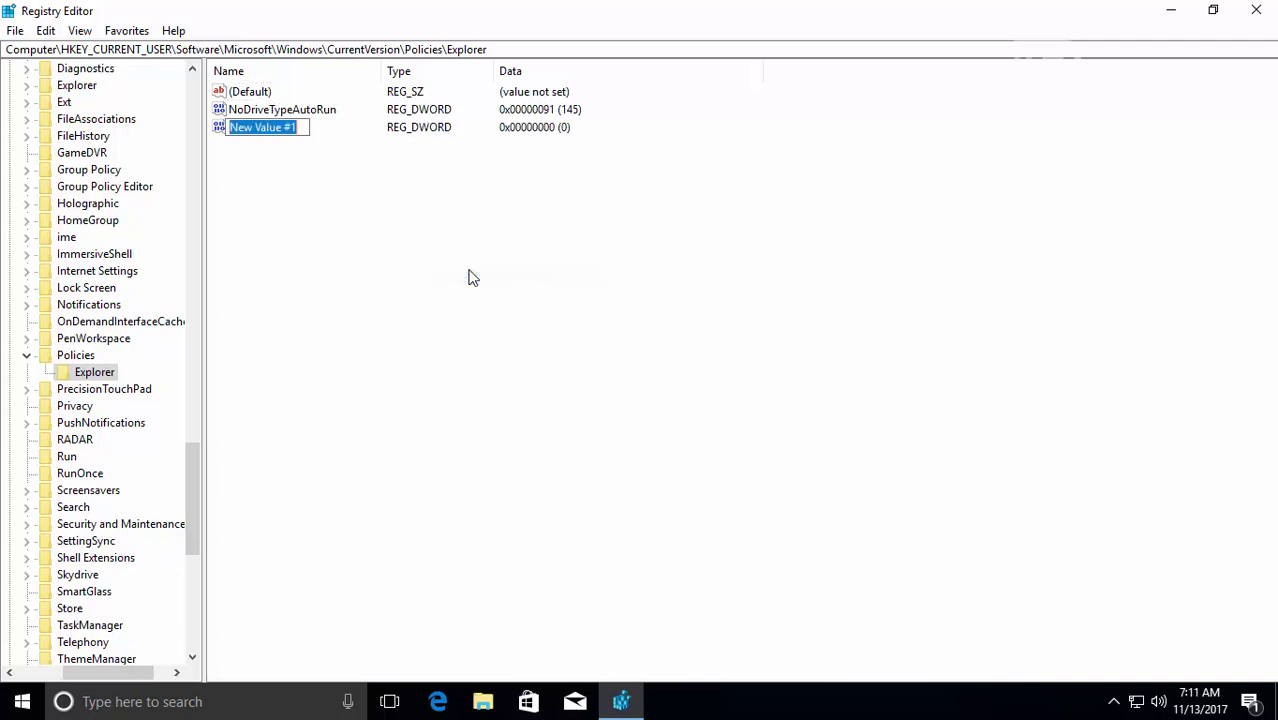
{"action": "type", "text": "No"}
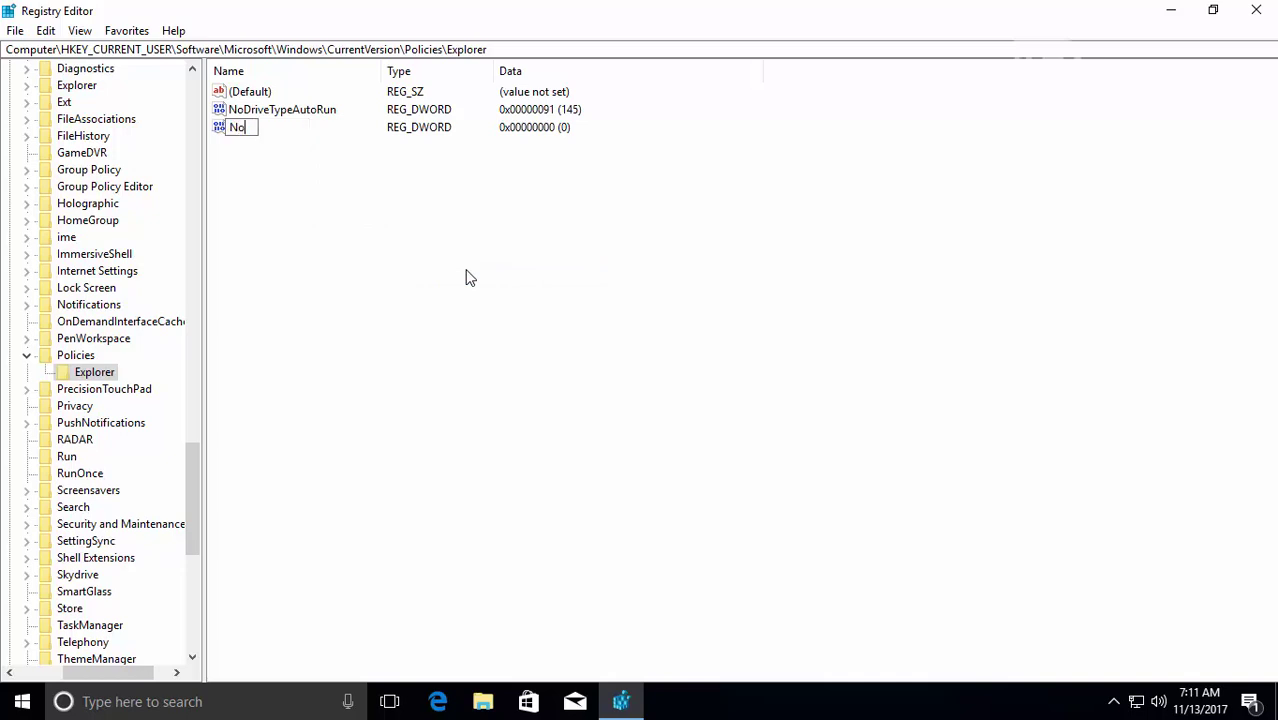
{"action": "type", "text": "ControlPanel"}
{"action": "key", "text": "Return"}
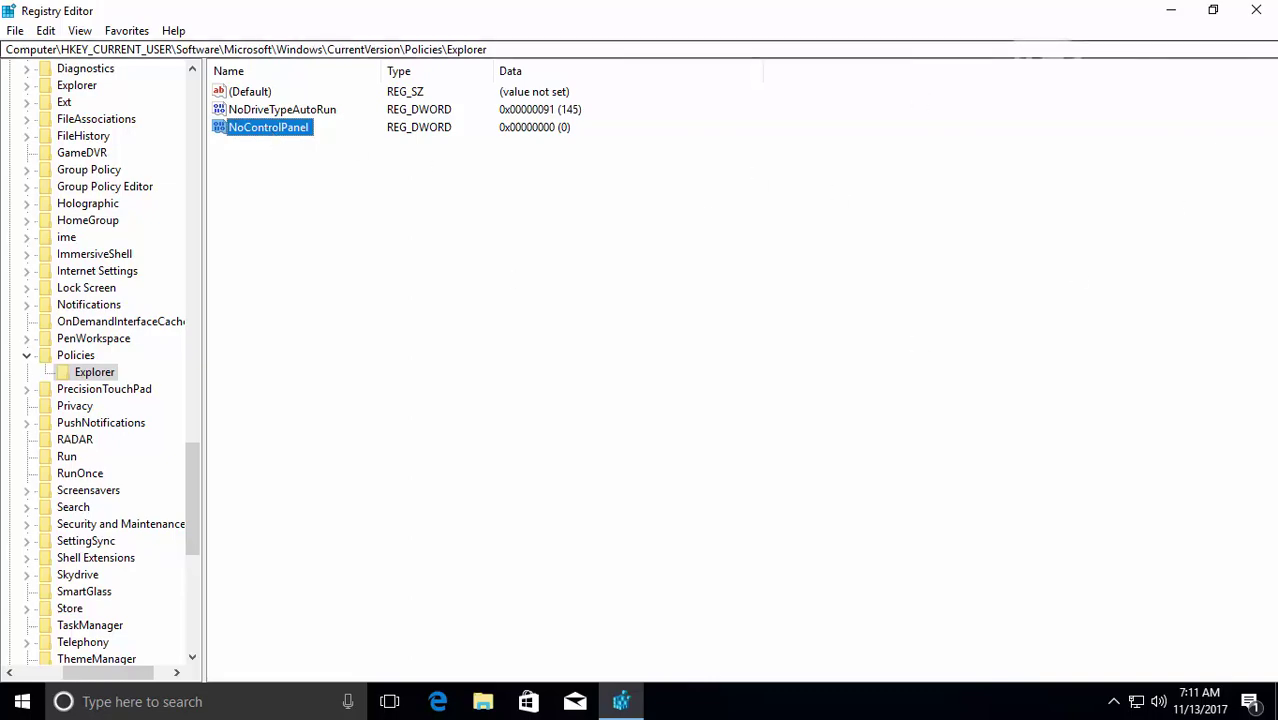
Minimize Registry Editor, confirm Control Panel still opens from Start search, and close it.
{"action": "left_click", "coordinate": [1171, 12]}
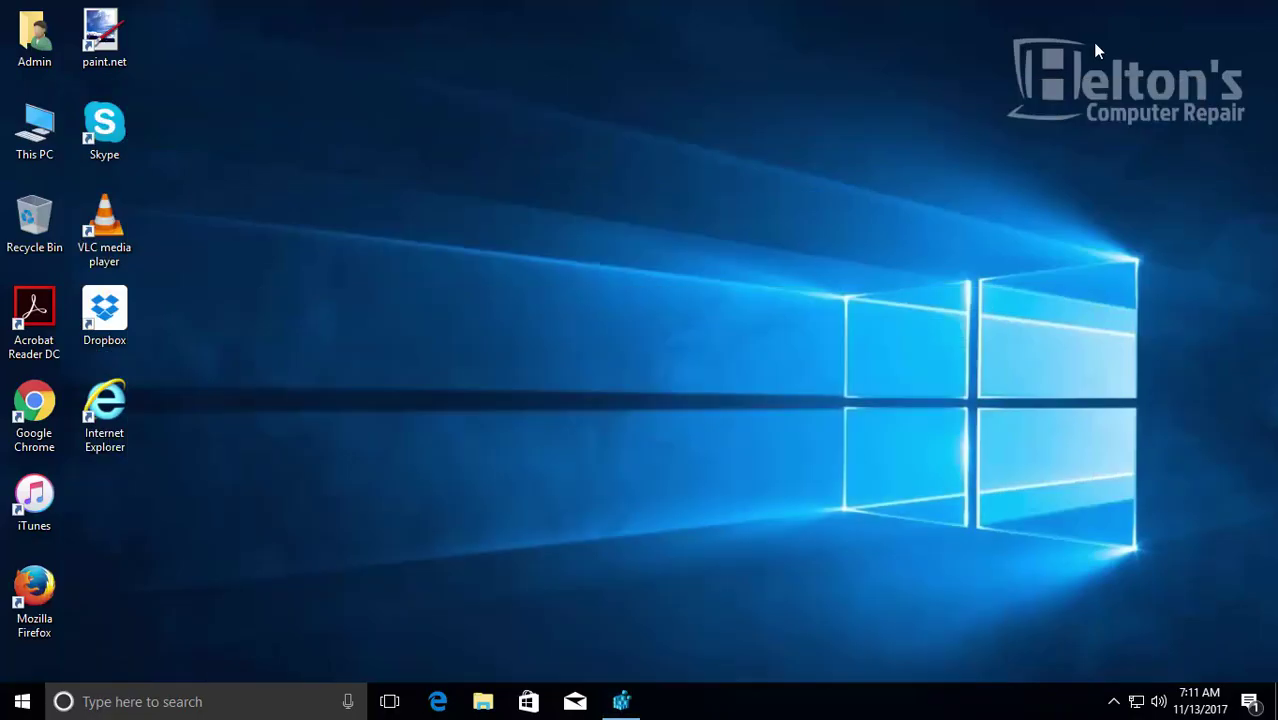
{"action": "left_click", "coordinate": [38, 701]}
{"action": "type", "text": "contr"}
{"action": "key", "text": "Return"}
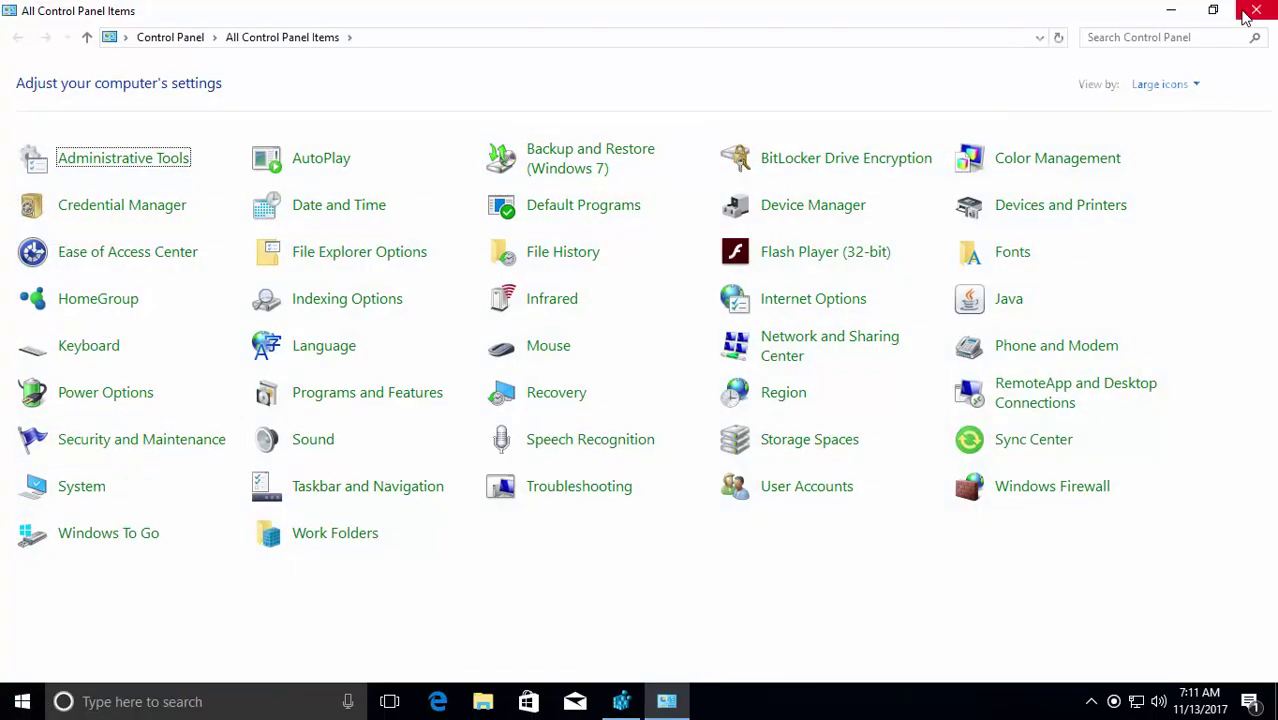
{"action": "left_click", "coordinate": [1256, 12]}
Set the NoControlPanel value's data to 1.
{"action": "left_click", "coordinate": [621, 701]}
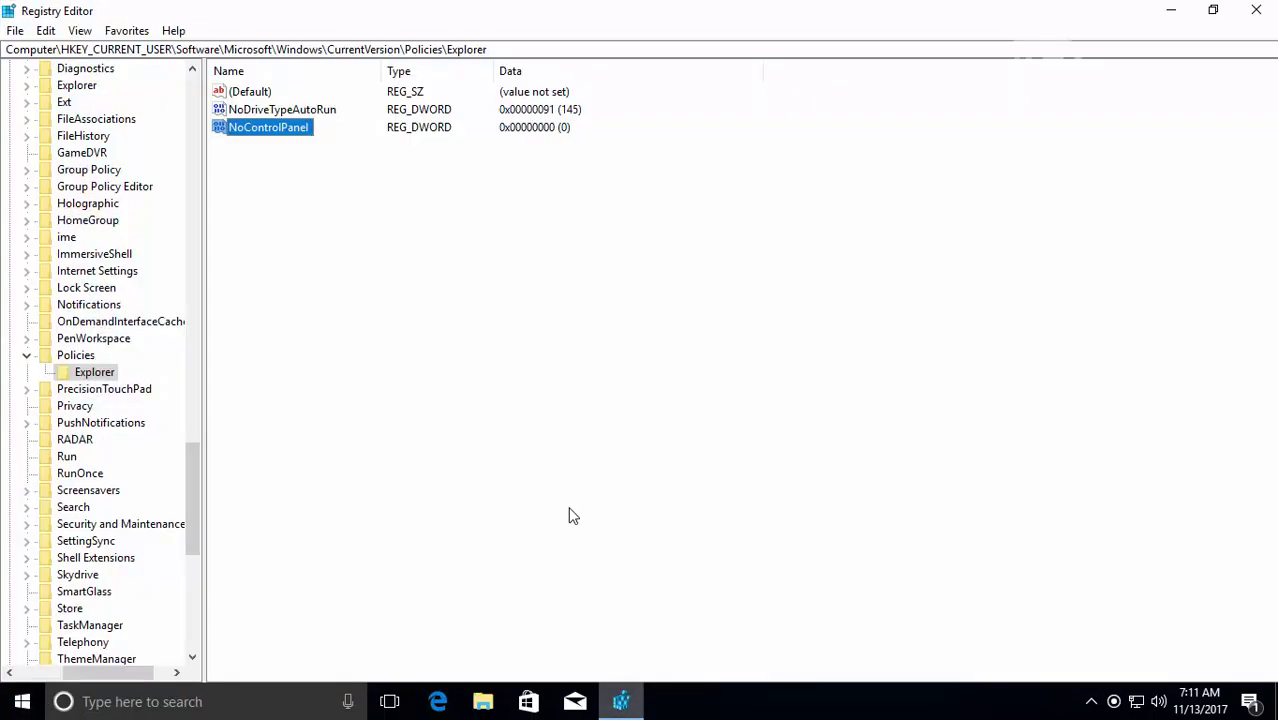
{"action": "double_click", "coordinate": [268, 127]}
{"action": "type", "text": "1"}
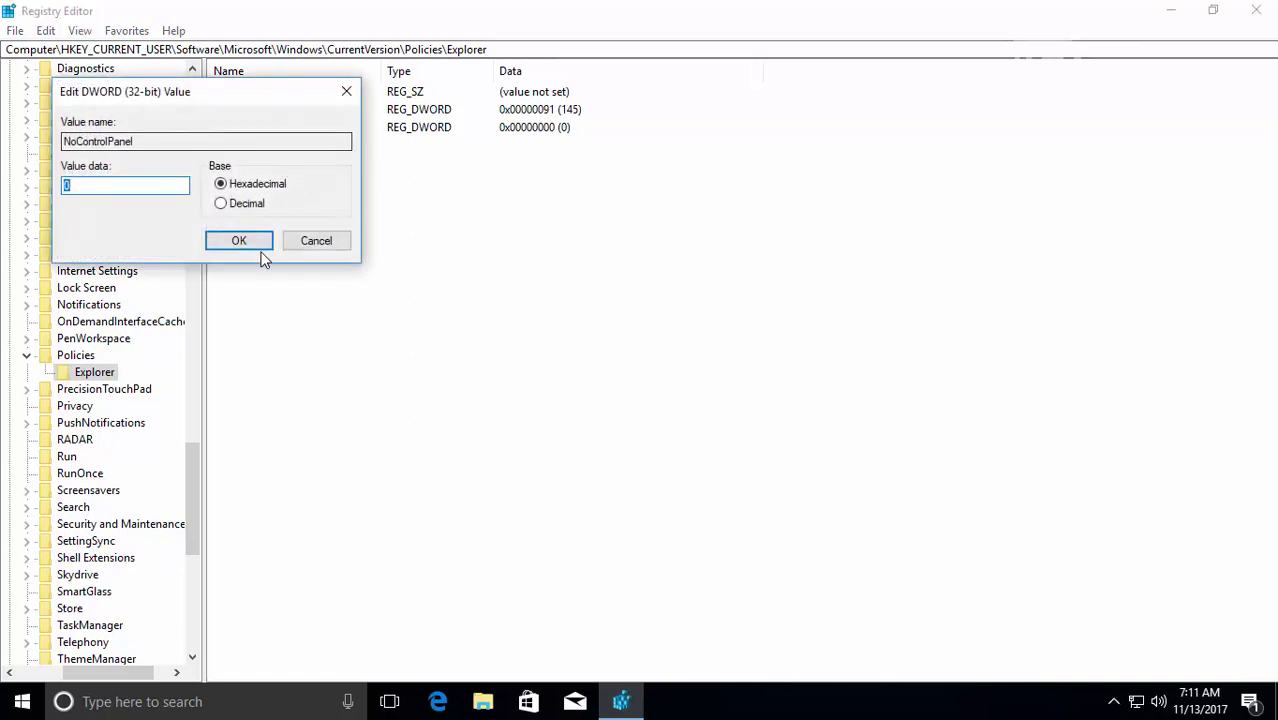
{"action": "left_click", "coordinate": [260, 241]}
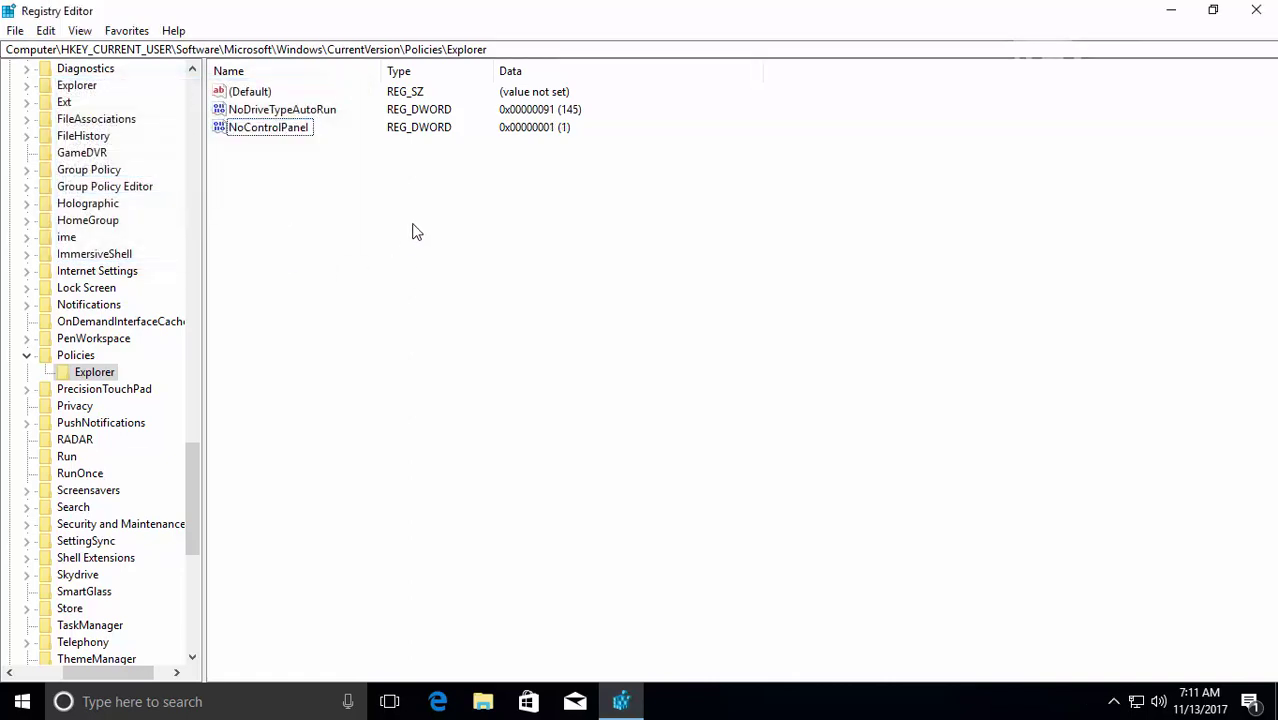
Minimize Registry Editor and check that Control Panel still opens, then close it.
{"action": "left_click", "coordinate": [1172, 14]}
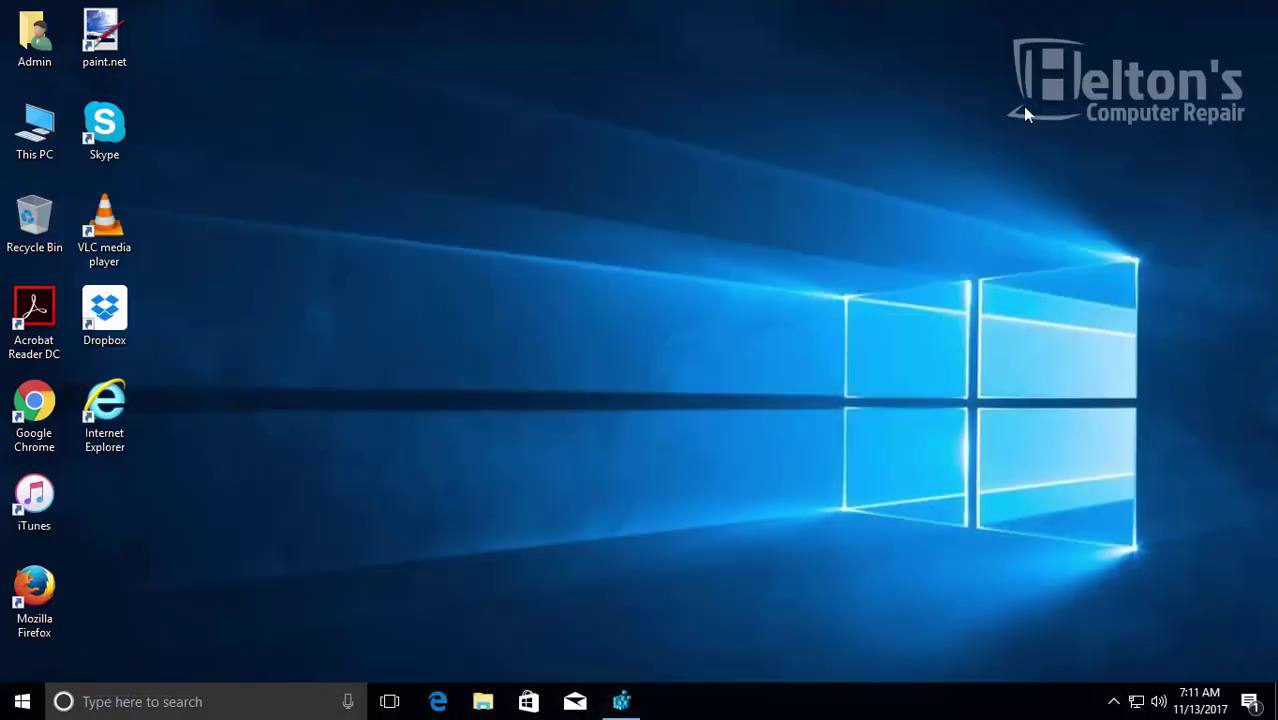
{"action": "left_click", "coordinate": [22, 701]}
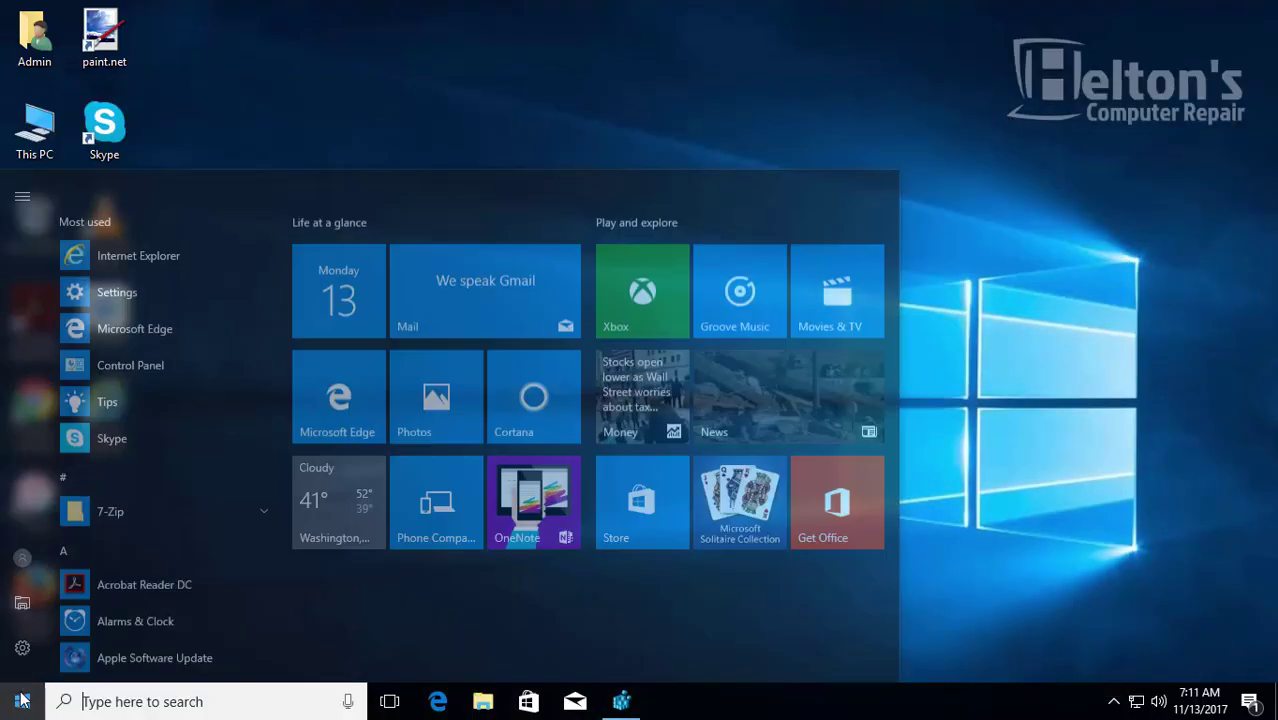
{"action": "type", "text": "con"}
{"action": "key", "text": "Return"}
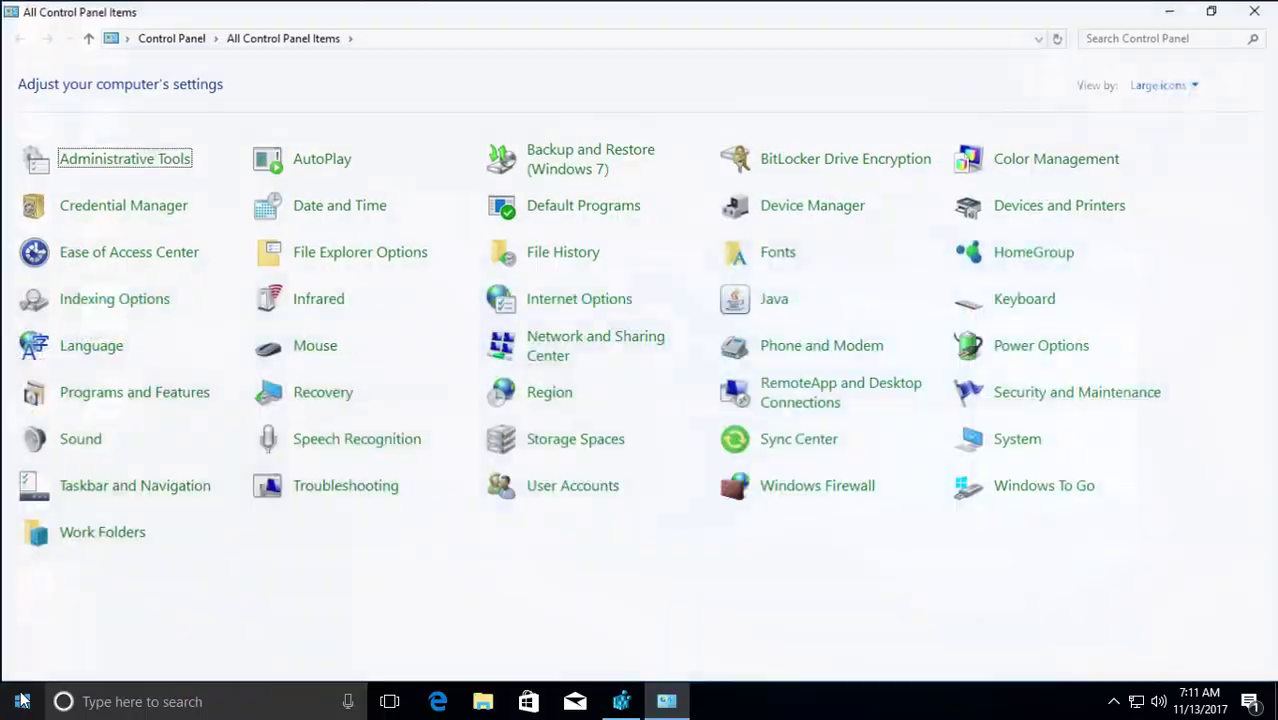
{"action": "left_click", "coordinate": [1256, 9]}
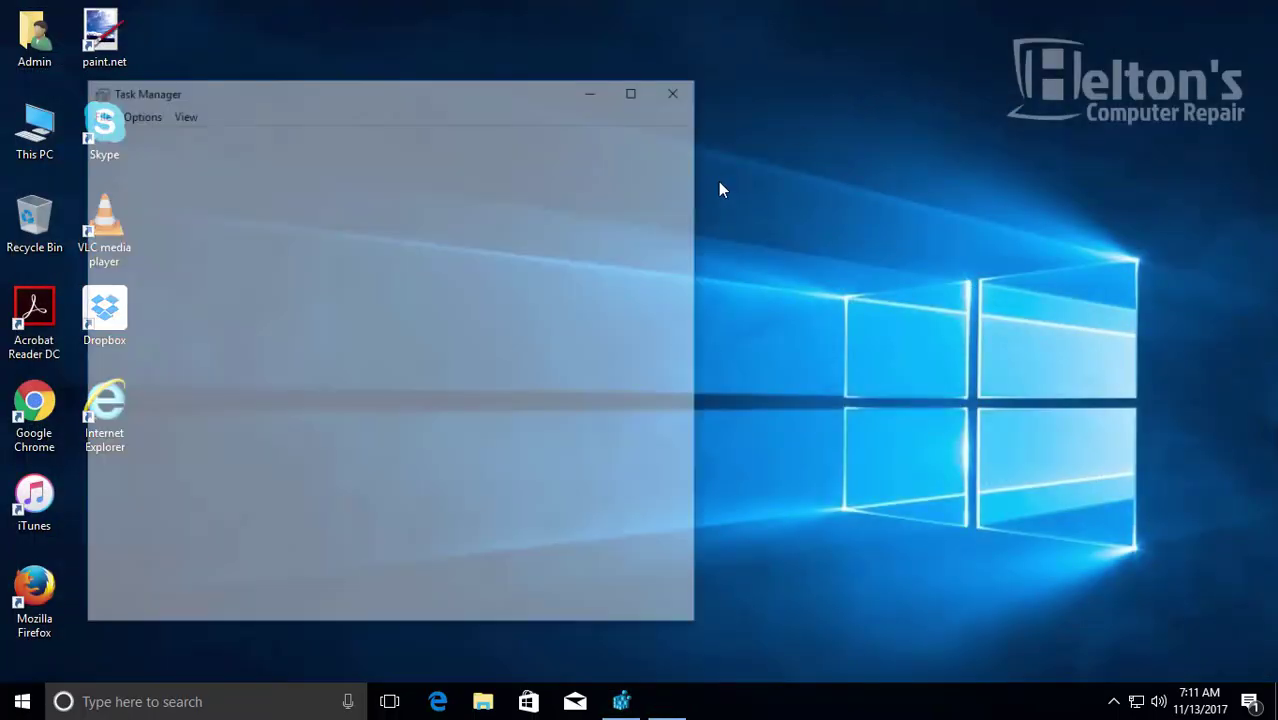
Restart the Windows Explorer process from Task Manager's Processes list, then close Task Manager.
{"action": "scroll", "coordinate": [653, 282], "scroll_direction": "down", "scroll_amount": 1}
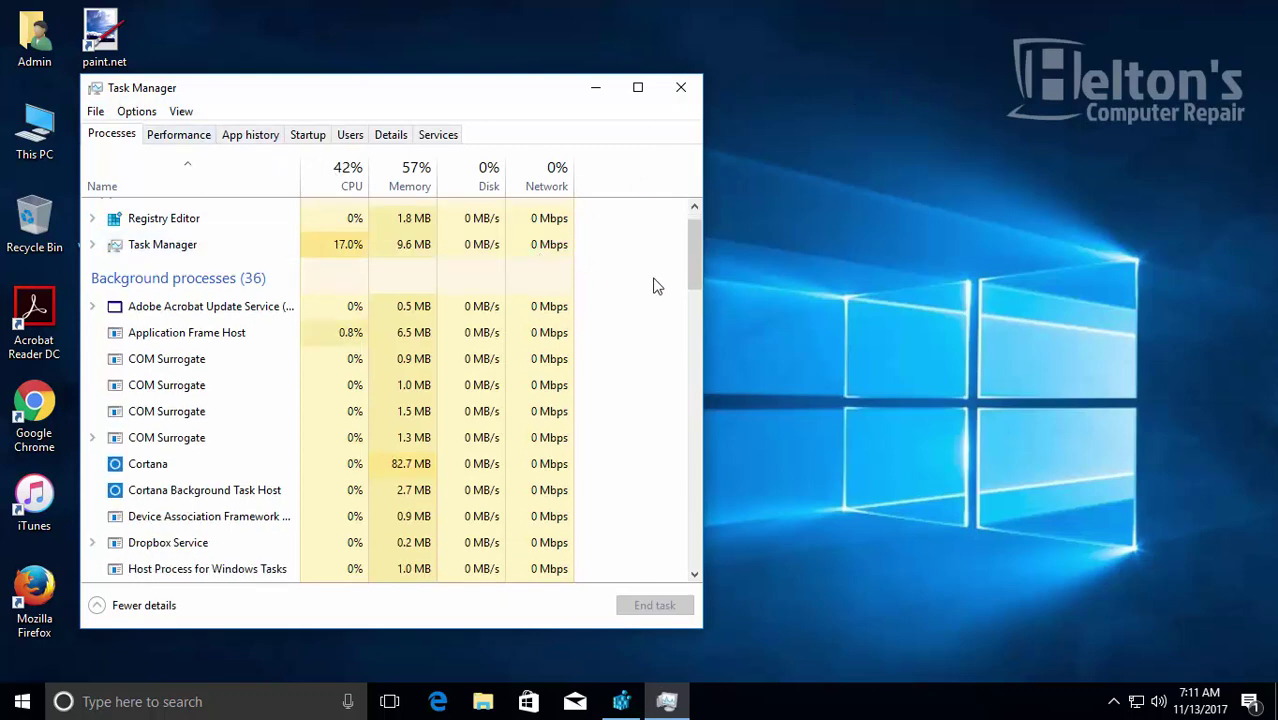
{"action": "left_click_drag", "start_coordinate": [691, 256], "coordinate": [686, 541]}
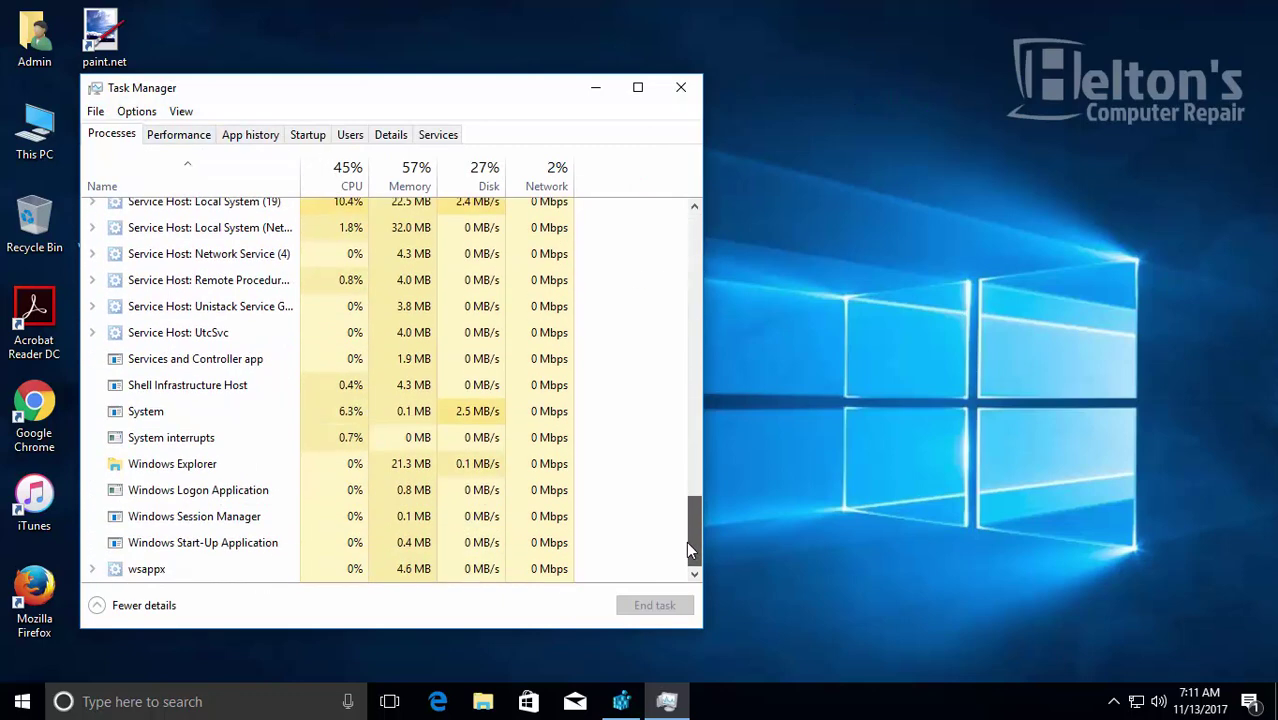
{"action": "left_click", "coordinate": [506, 463]}
{"action": "left_click", "coordinate": [628, 612]}
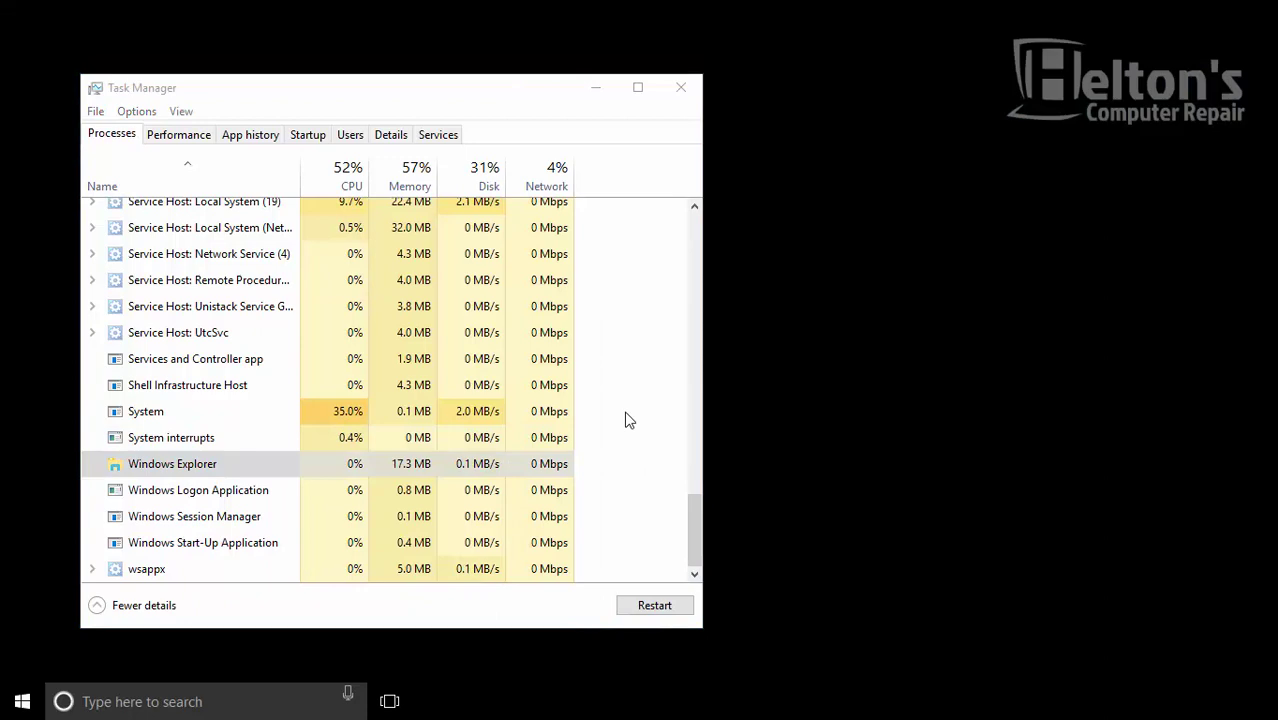
{"action": "left_click", "coordinate": [672, 90]}
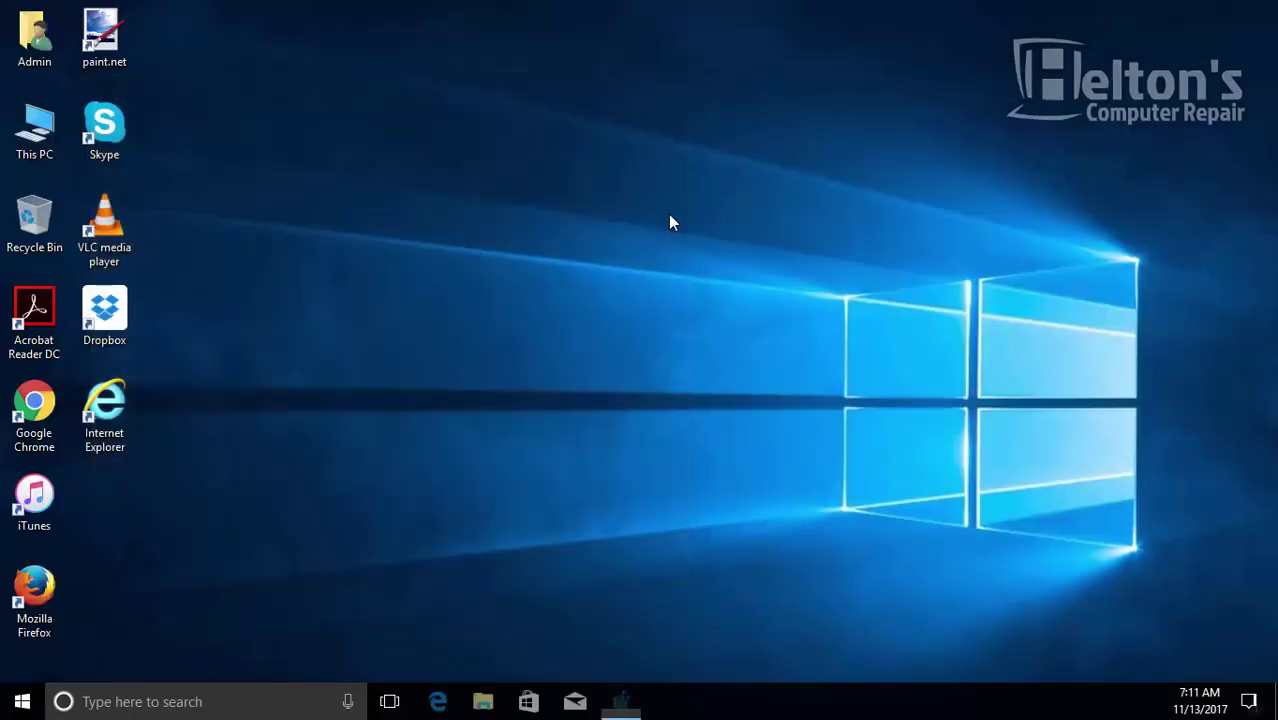
Try launching Control Panel from Start search and dismiss the Restrictions error.
{"action": "left_click", "coordinate": [24, 702]}
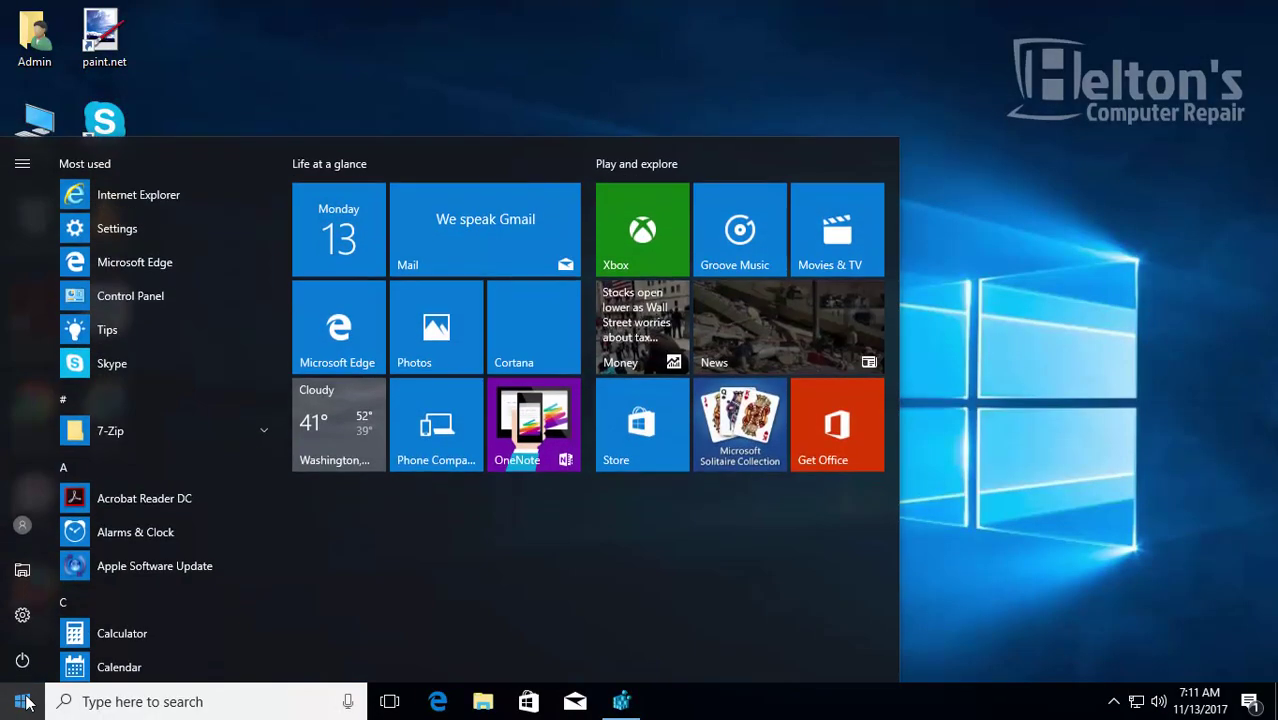
{"action": "type", "text": "control"}
{"action": "key", "text": "Return"}
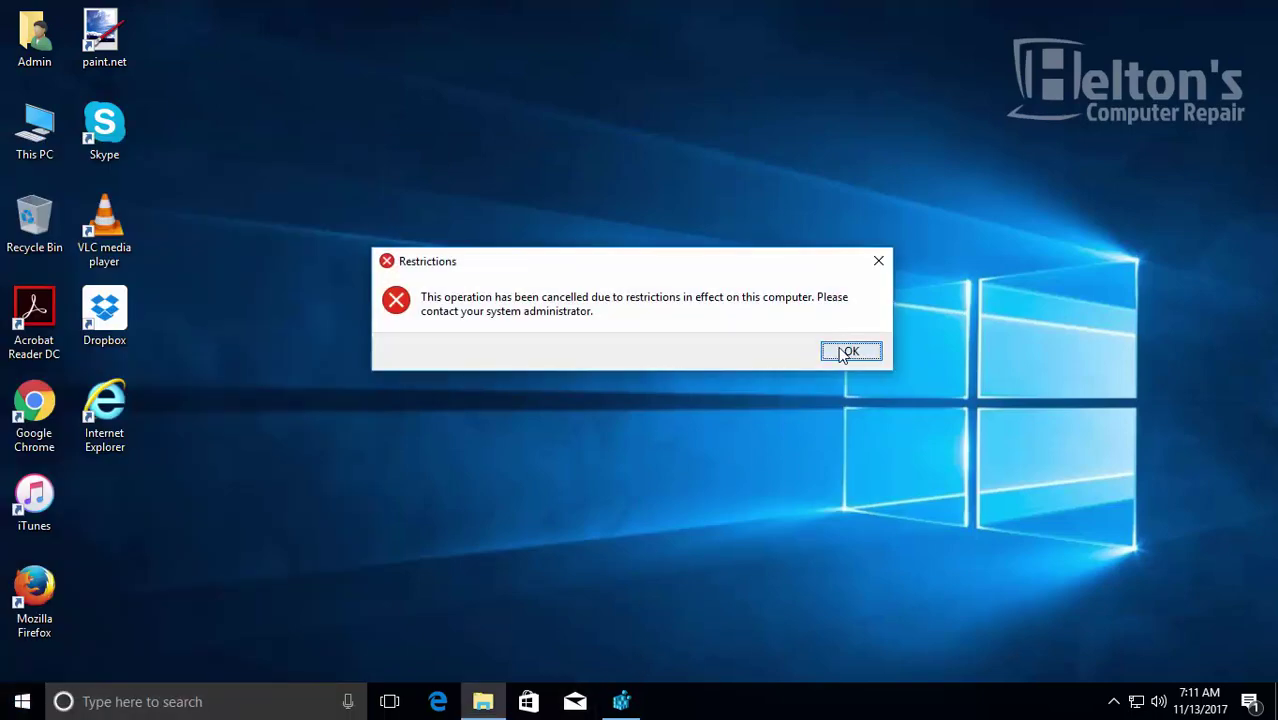
{"action": "left_click", "coordinate": [848, 352]}
Try opening Windows Settings, then return to Registry Editor.
{"action": "left_click", "coordinate": [22, 701]}
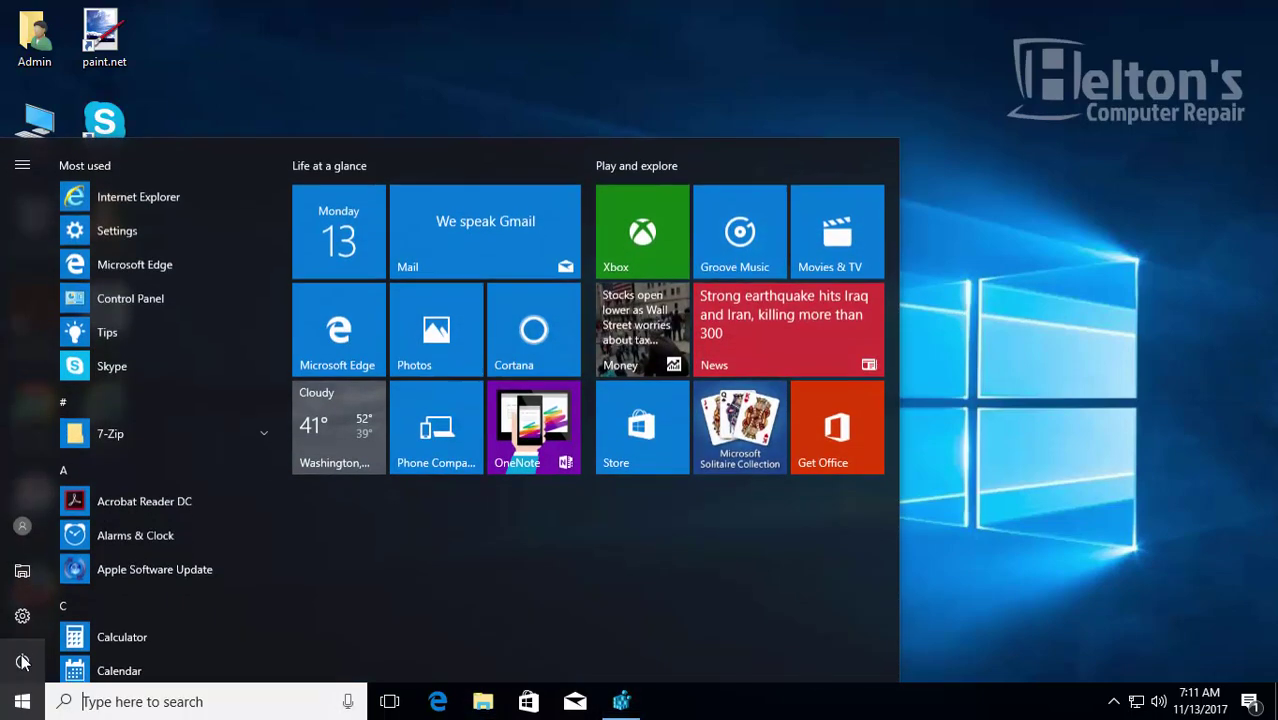
{"action": "left_click", "coordinate": [22, 618]}
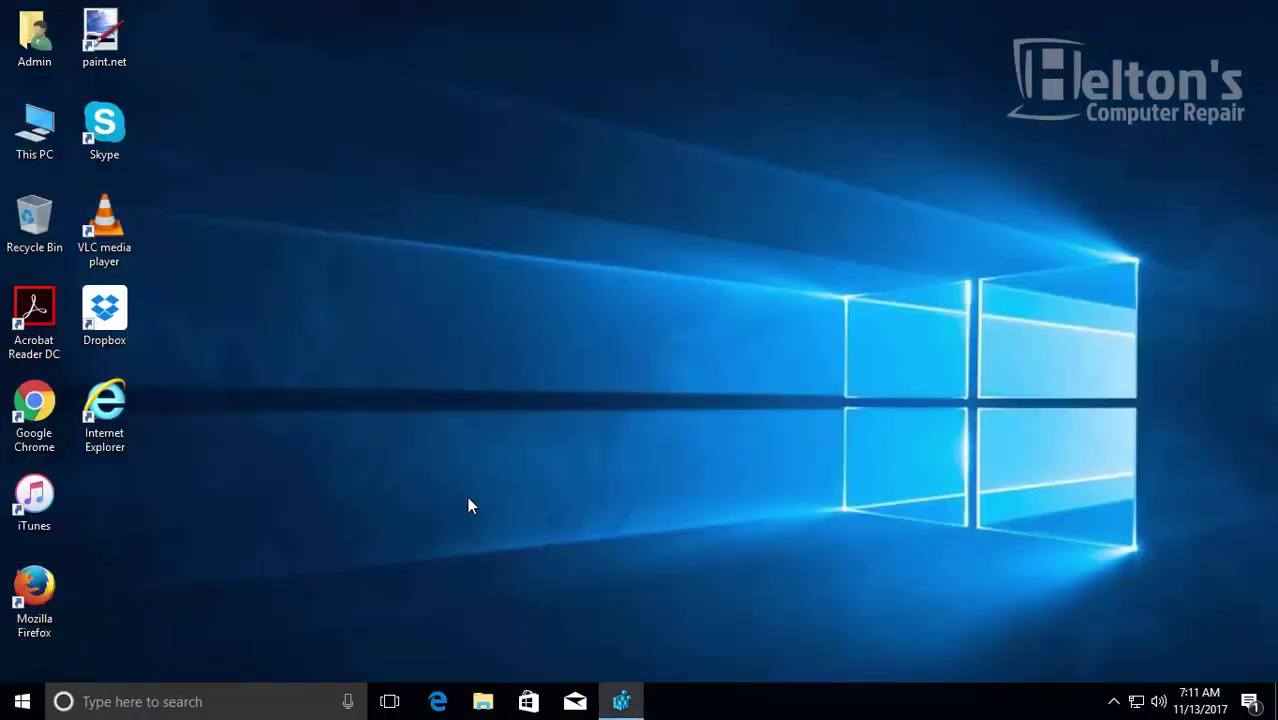
{"action": "left_click", "coordinate": [627, 699]}
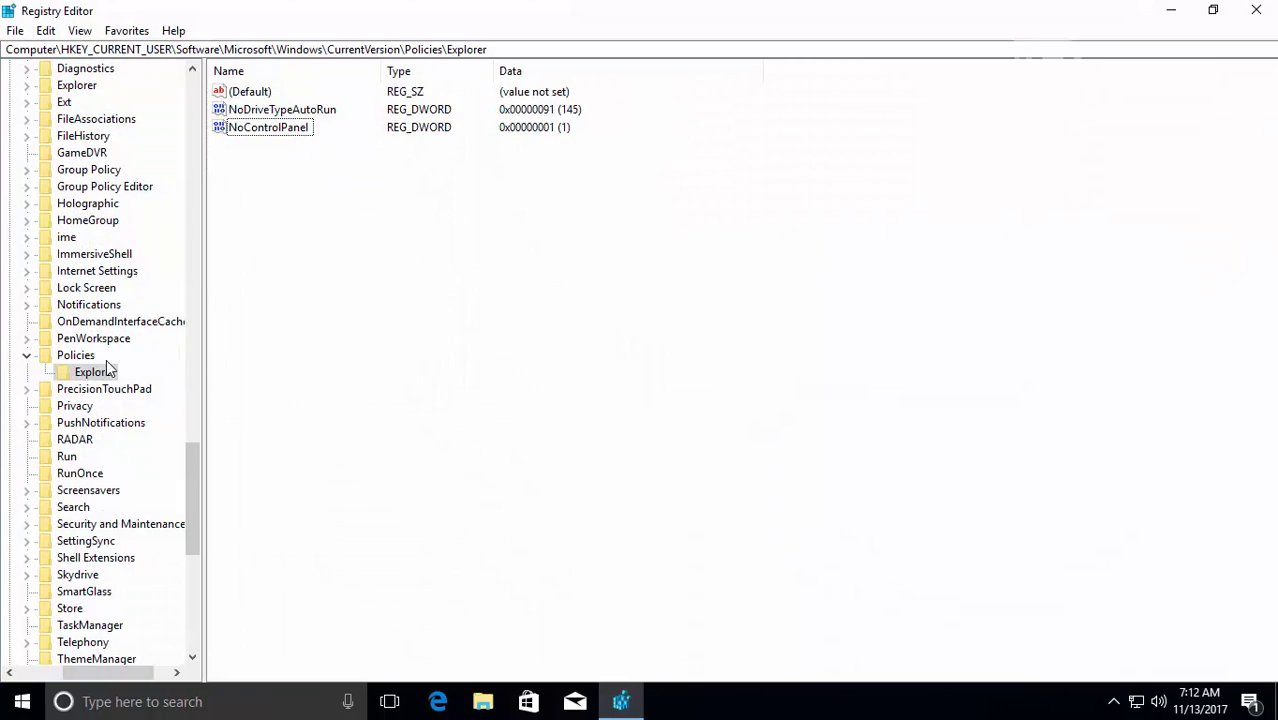
Collapse the HKEY_CURRENT_USER tree, including its Policies and Software keys.
{"action": "left_click", "coordinate": [29, 357]}
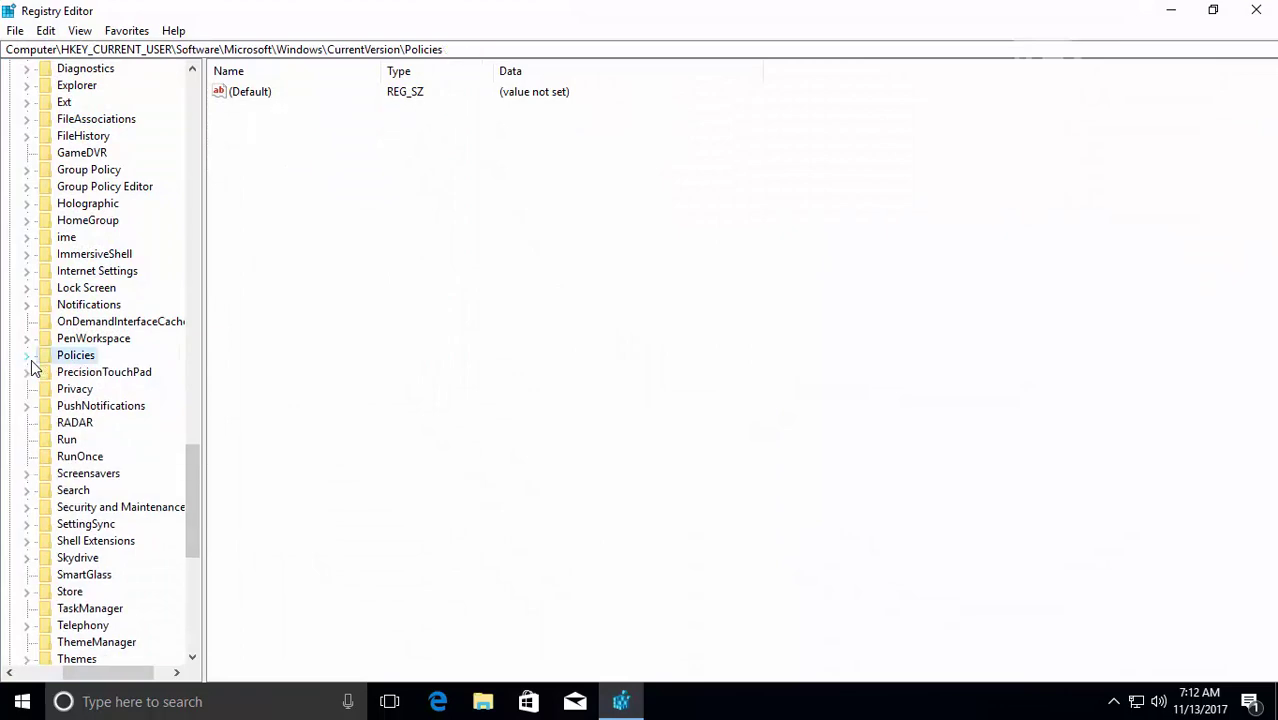
{"action": "left_click", "coordinate": [63, 670]}
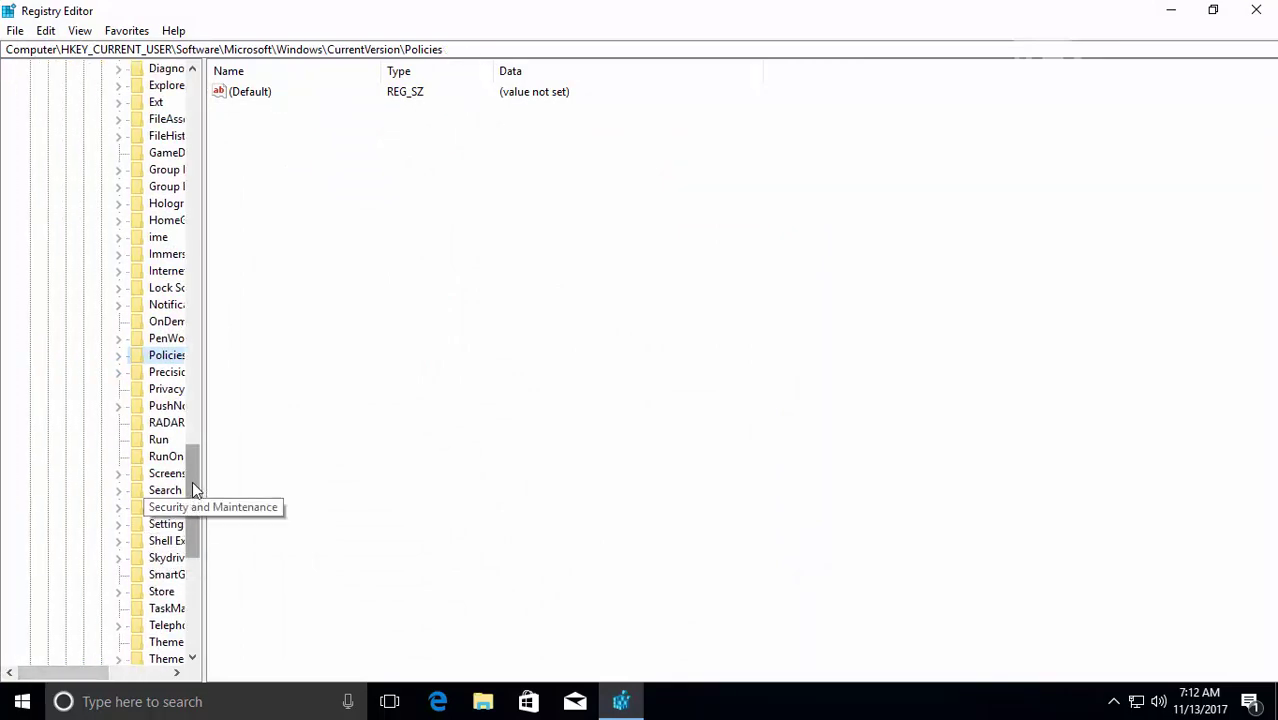
{"action": "left_click_drag", "start_coordinate": [195, 482], "coordinate": [195, 90]}
{"action": "left_click", "coordinate": [47, 255]}
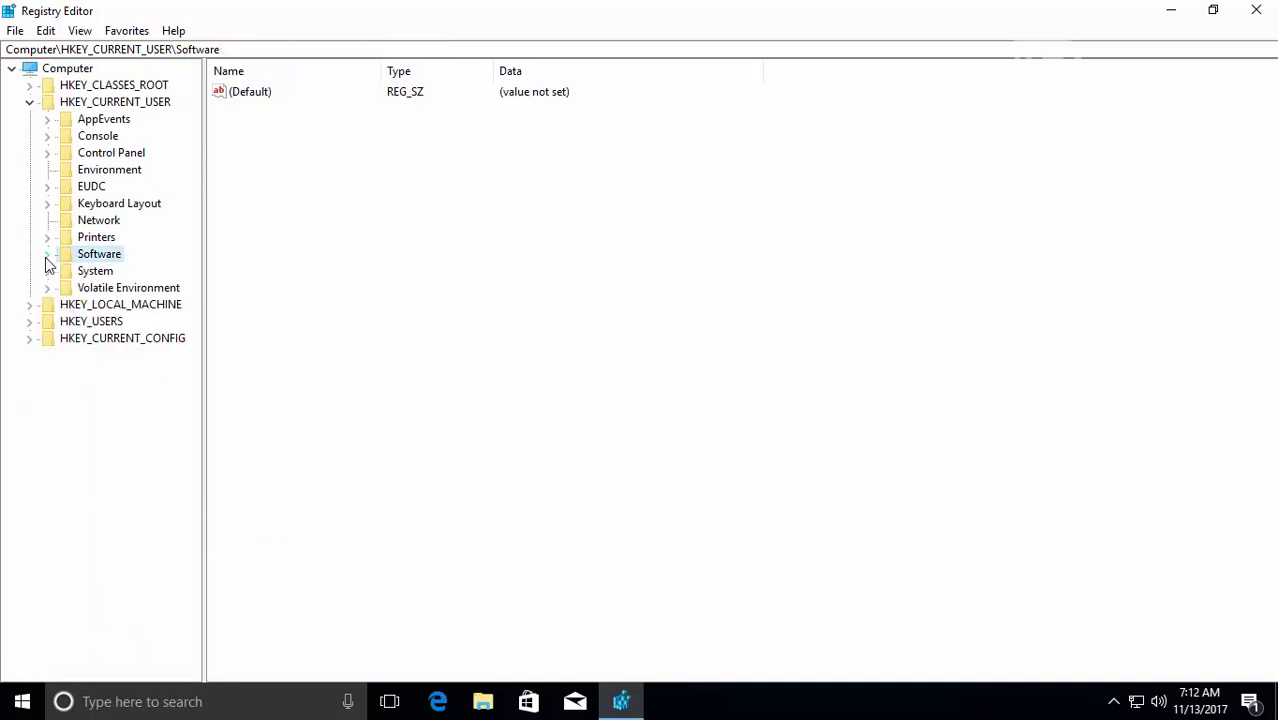
{"action": "left_click", "coordinate": [29, 103]}
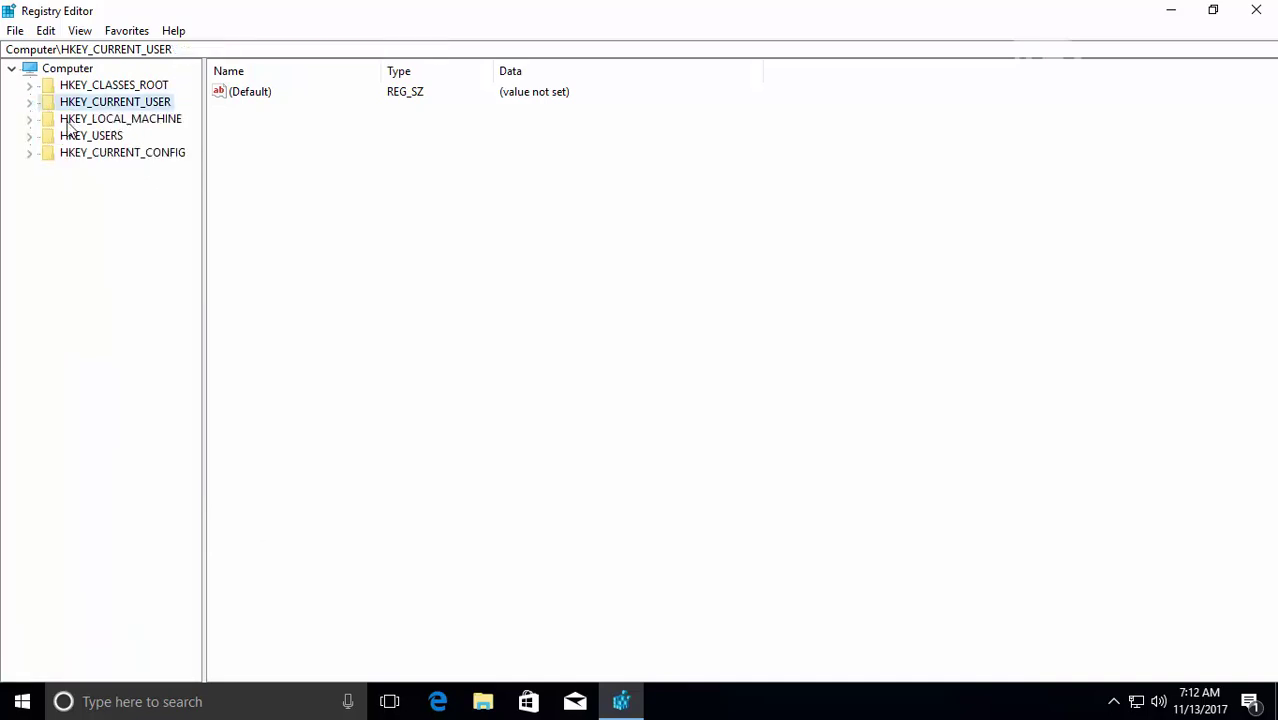
Expand HKEY_LOCAL_MACHINE through SOFTWARE, Microsoft, Windows, CurrentVersion and Policies, then select Explorer.
{"action": "double_click", "coordinate": [69, 121]}
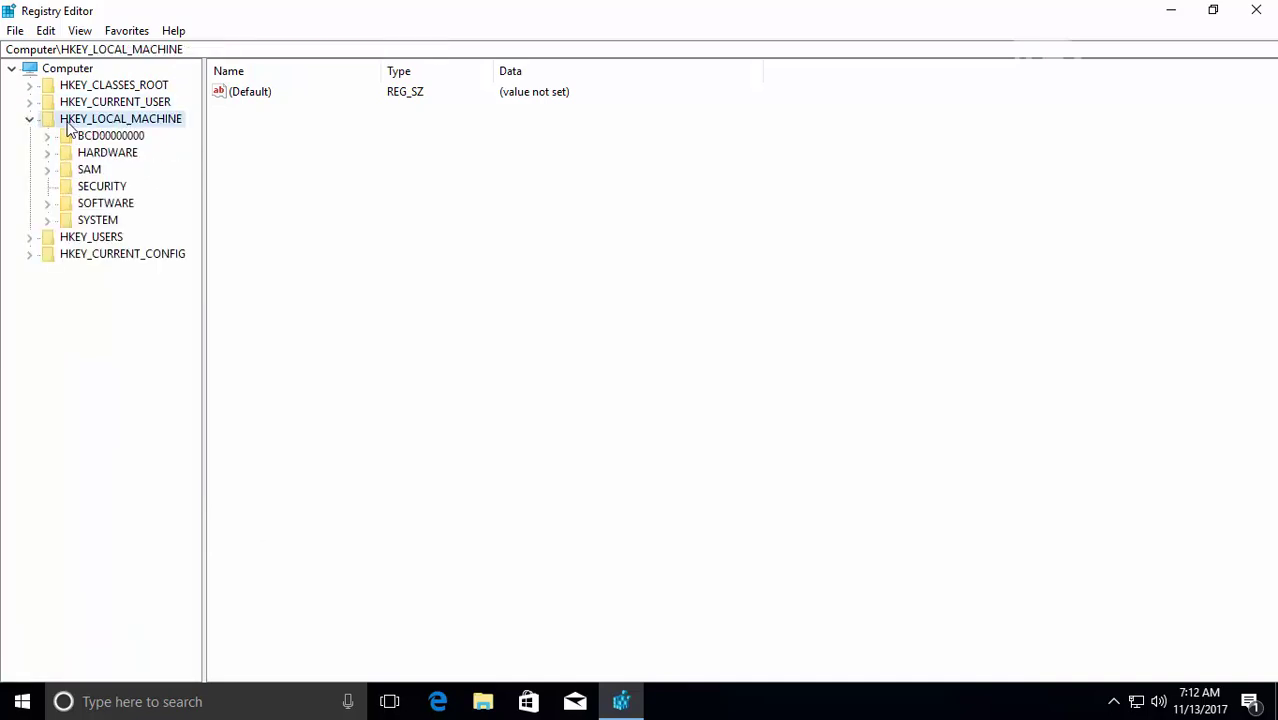
{"action": "double_click", "coordinate": [91, 207]}
{"action": "scroll", "coordinate": [152, 270], "scroll_direction": "down", "scroll_amount": 1}
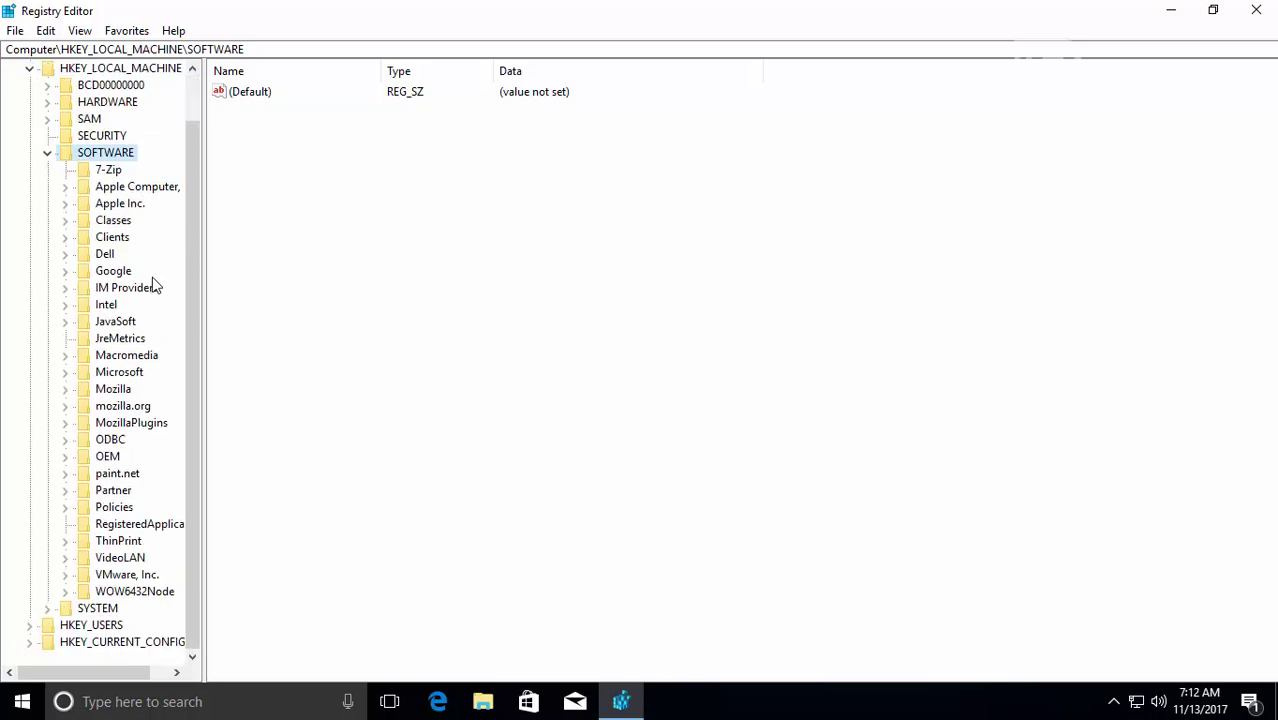
{"action": "double_click", "coordinate": [124, 373]}
{"action": "left_click_drag", "start_coordinate": [199, 207], "coordinate": [217, 560]}
{"action": "double_click", "coordinate": [136, 457]}
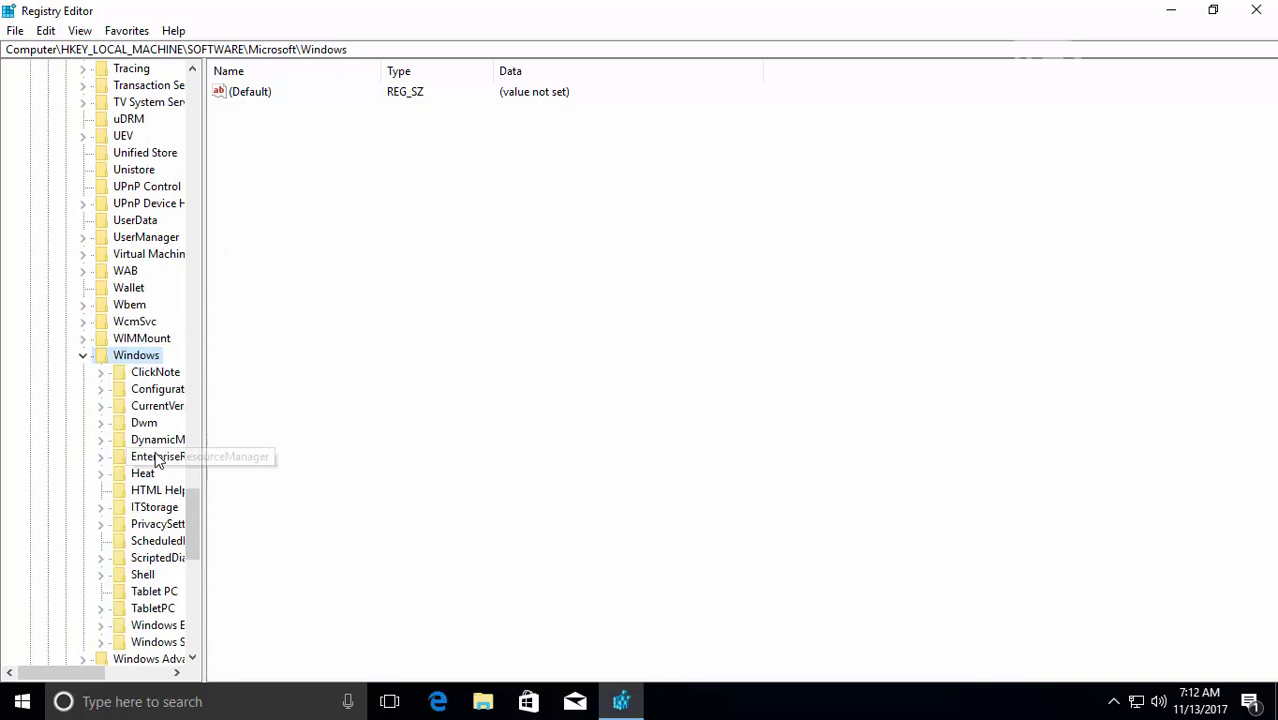
{"action": "double_click", "coordinate": [157, 406]}
{"action": "left_click_drag", "start_coordinate": [80, 676], "coordinate": [119, 655]}
{"action": "left_click_drag", "start_coordinate": [197, 396], "coordinate": [188, 480]}
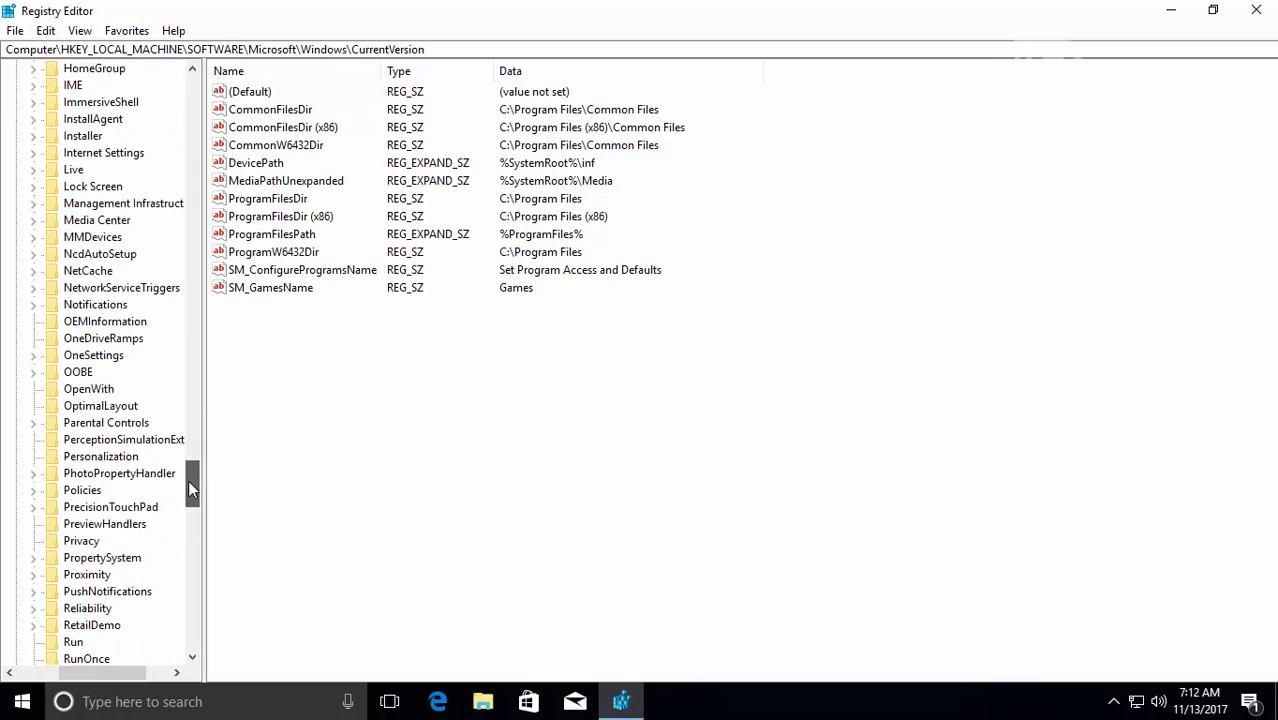
{"action": "double_click", "coordinate": [100, 490]}
{"action": "left_click", "coordinate": [101, 576]}
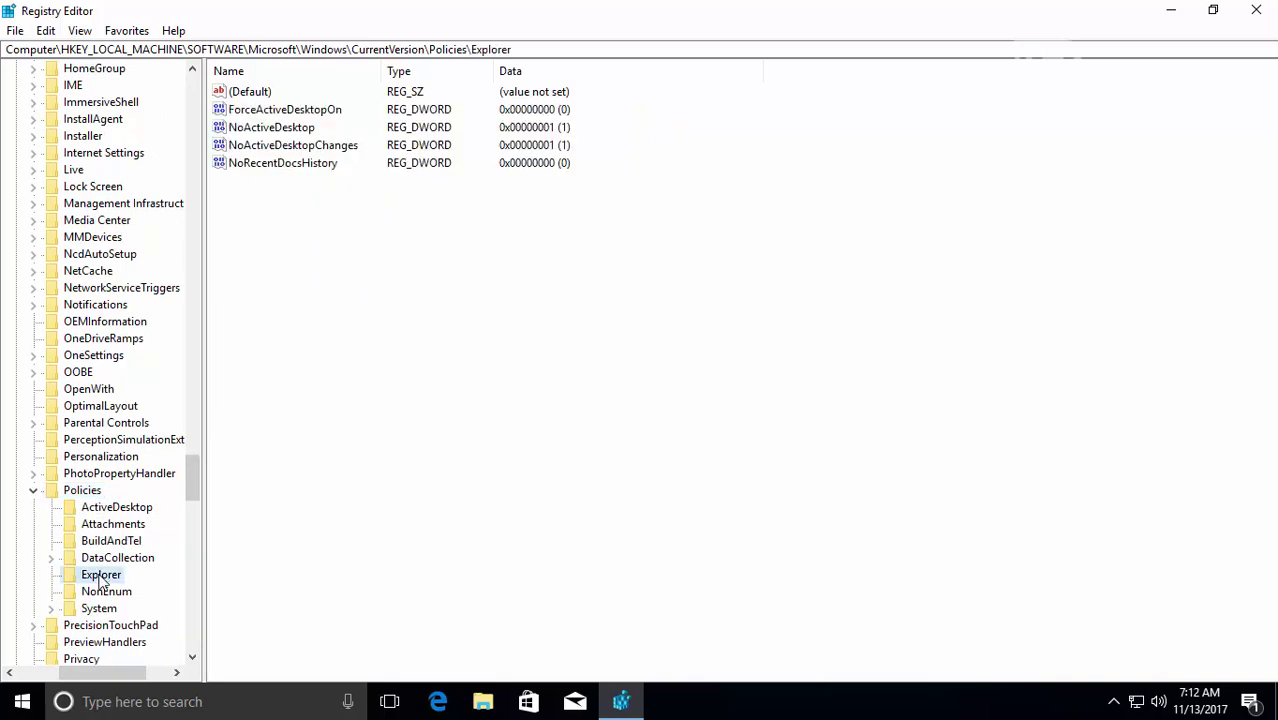
Create a DWORD (32-bit) value NoControlPanel in the HKLM Explorer key with data 1.
{"action": "right_click", "coordinate": [302, 300]}
{"action": "mouse_move", "coordinate": [319, 314]}
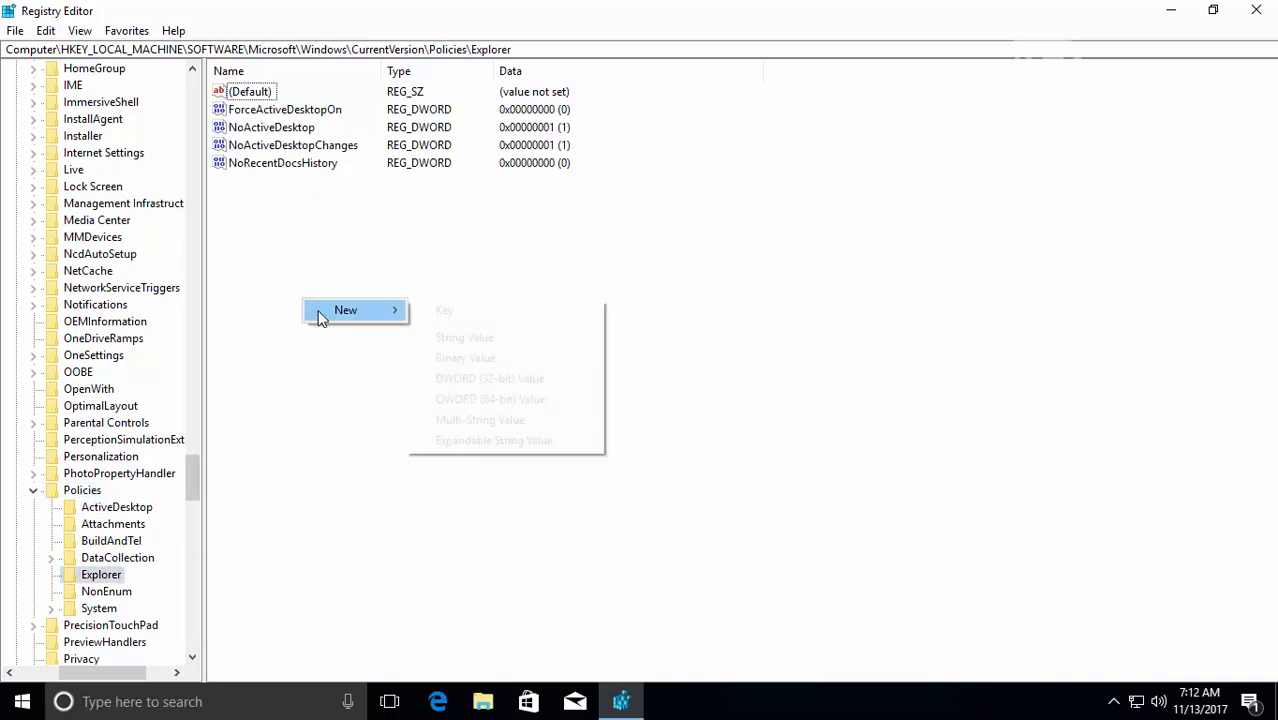
{"action": "left_click", "coordinate": [505, 380]}
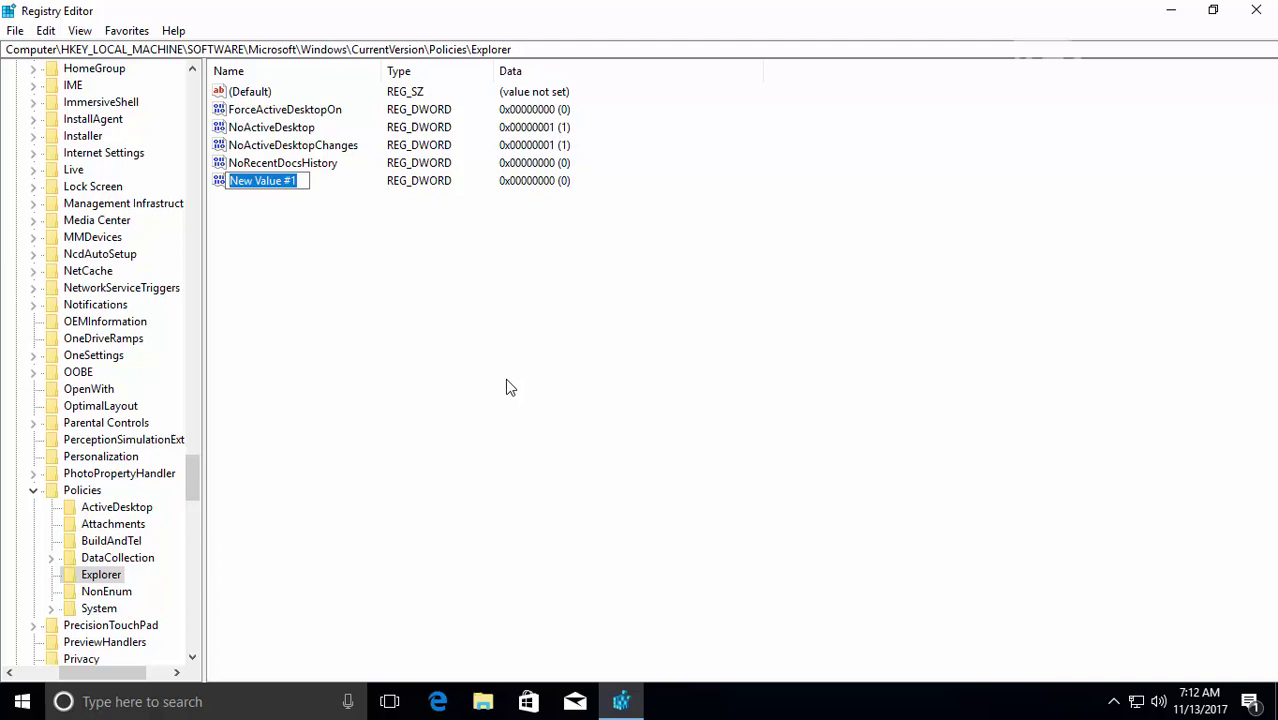
{"action": "type", "text": "NoControlPanel"}
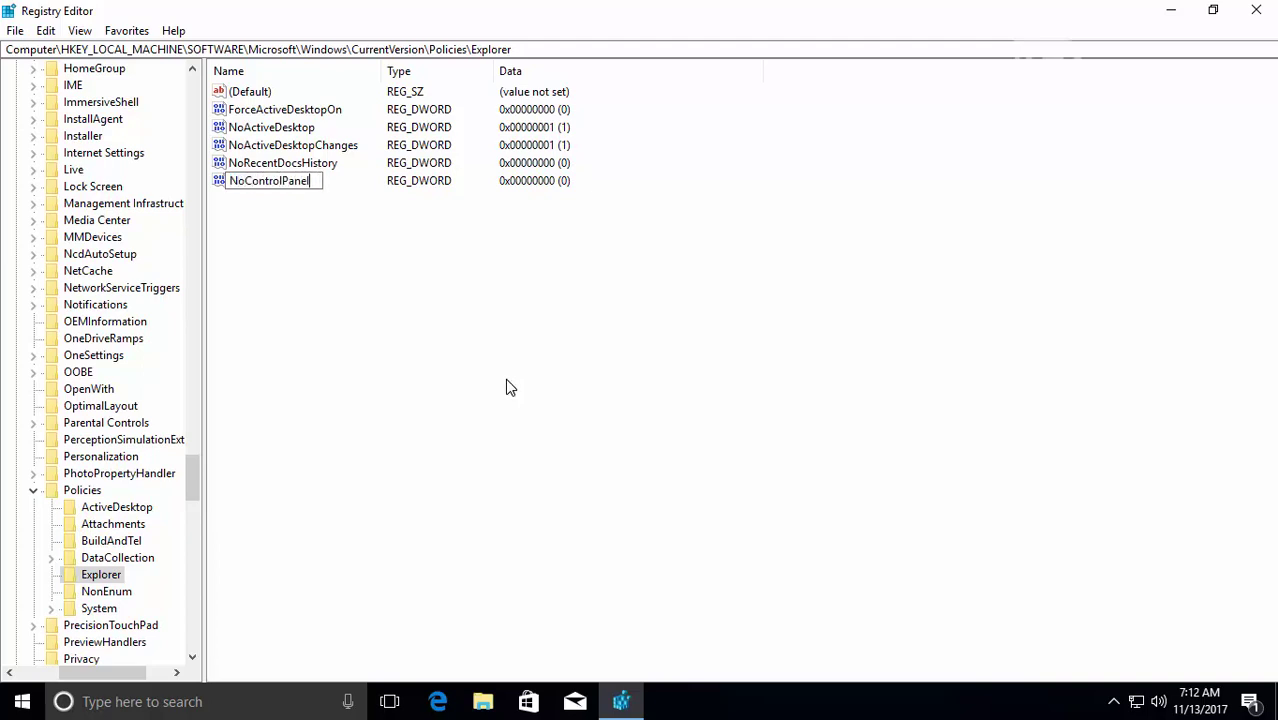
{"action": "key", "text": "Return"}
{"action": "key", "text": "Return"}
{"action": "type", "text": "1"}
{"action": "key", "text": "Return"}
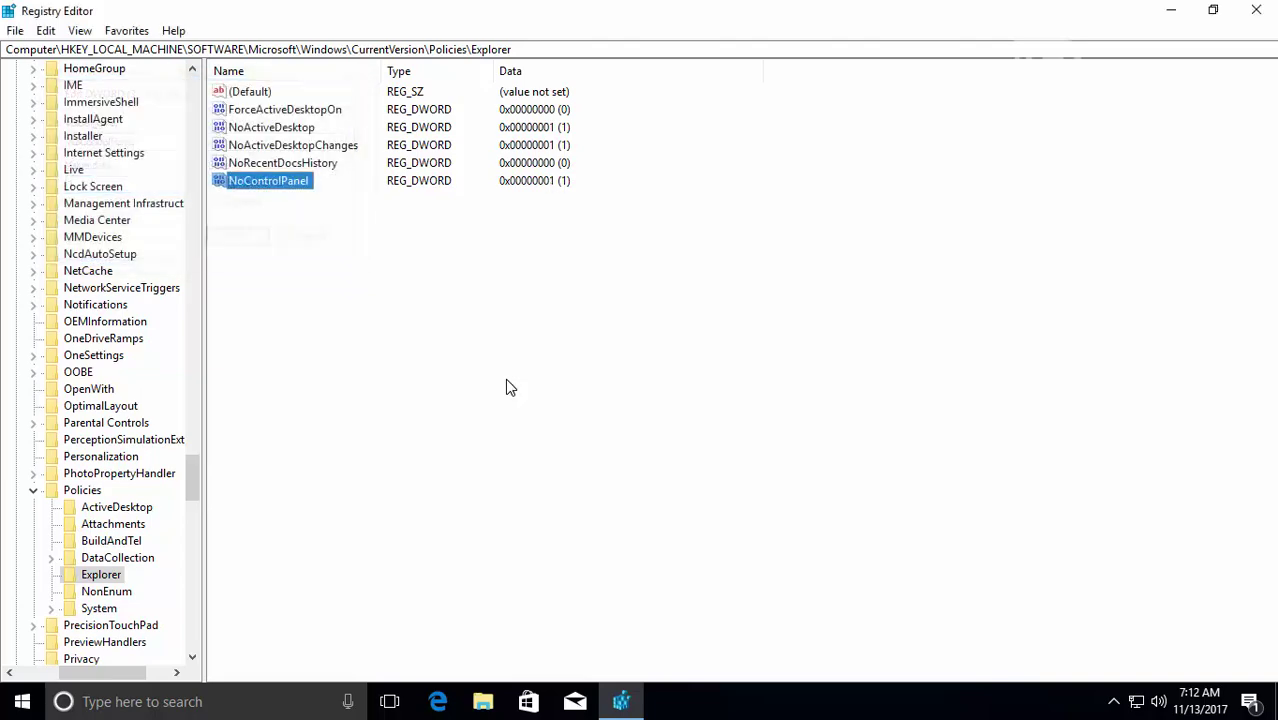
Minimize Registry Editor, confirm Control Panel raises the Restrictions error, and try Settings.
{"action": "left_click", "coordinate": [1168, 11]}
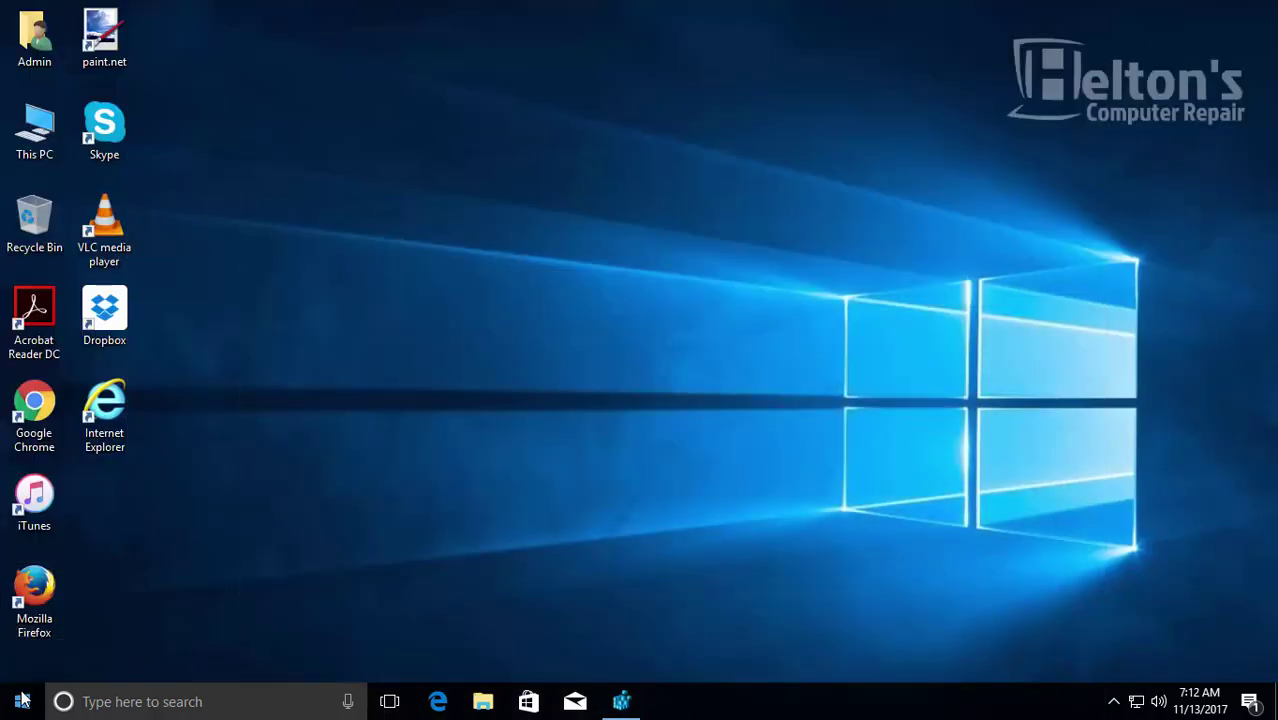
{"action": "left_click", "coordinate": [22, 700]}
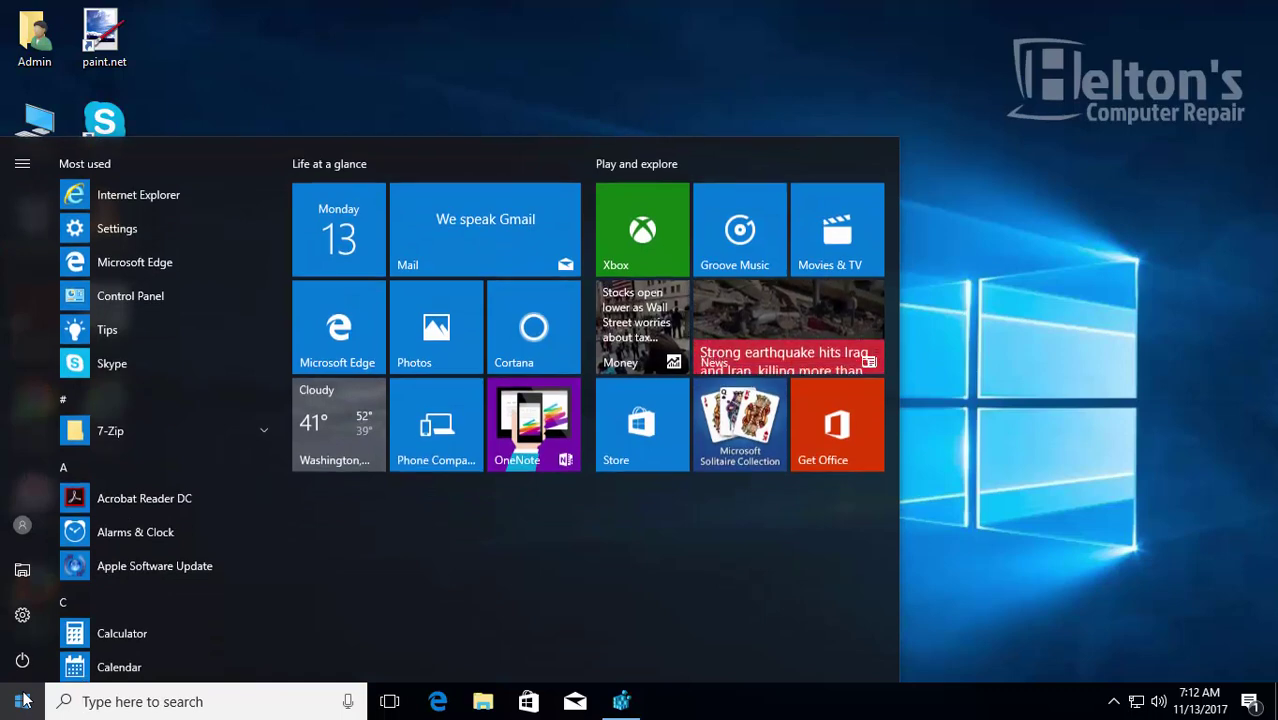
{"action": "type", "text": "contro"}
{"action": "key", "text": "Return"}
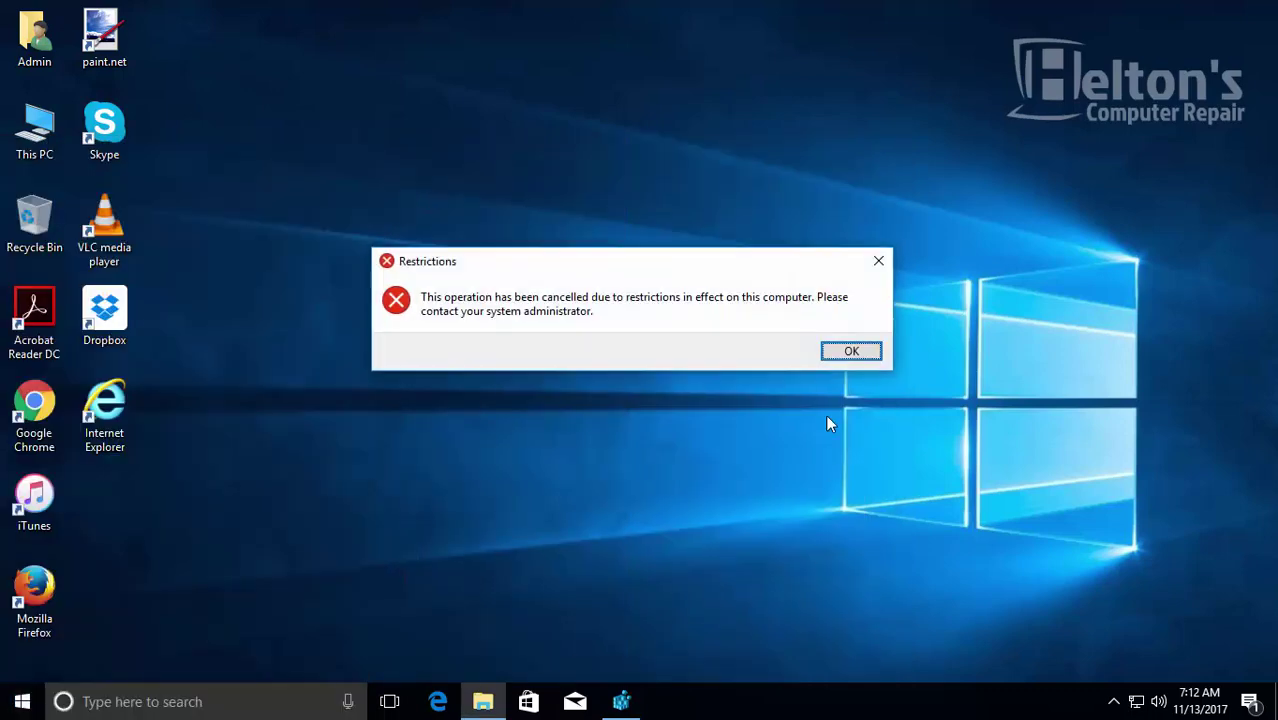
{"action": "left_click", "coordinate": [839, 351]}
{"action": "left_click", "coordinate": [22, 700]}
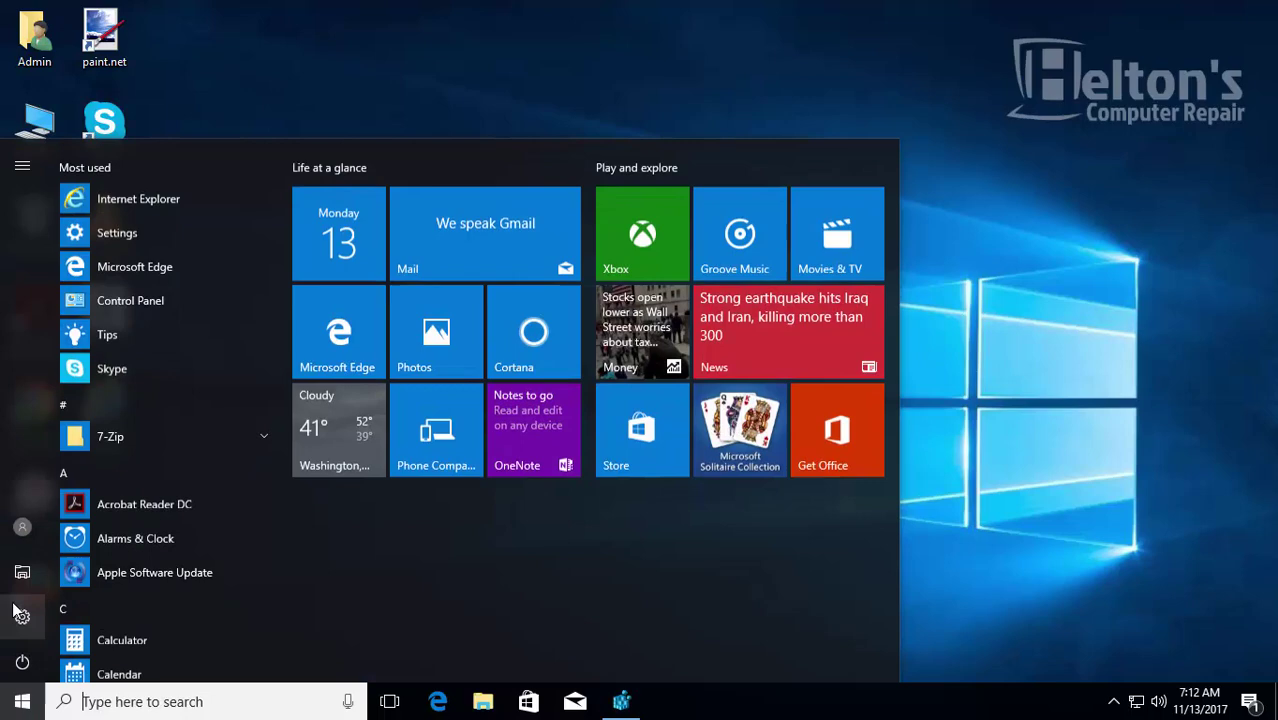
{"action": "left_click", "coordinate": [22, 614]}
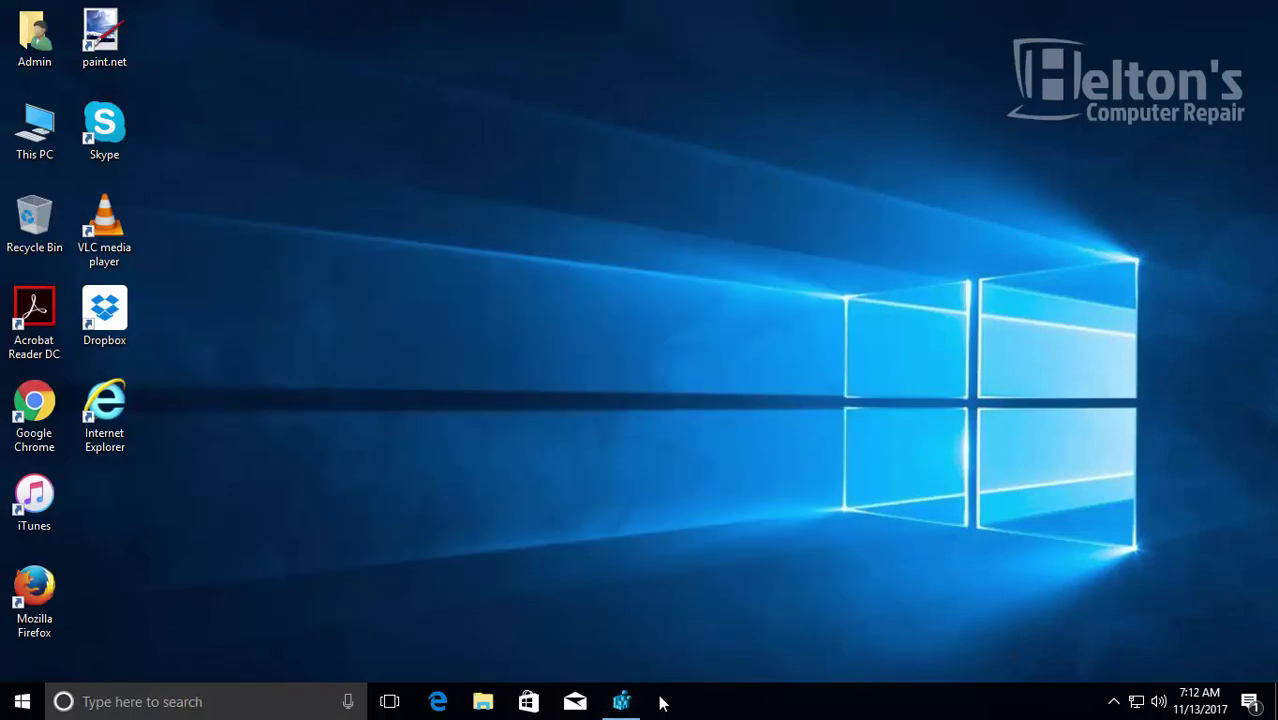
Reset NoControlPanel to 0, then delete the value from the HKLM Explorer key.
{"action": "left_click", "coordinate": [622, 701]}
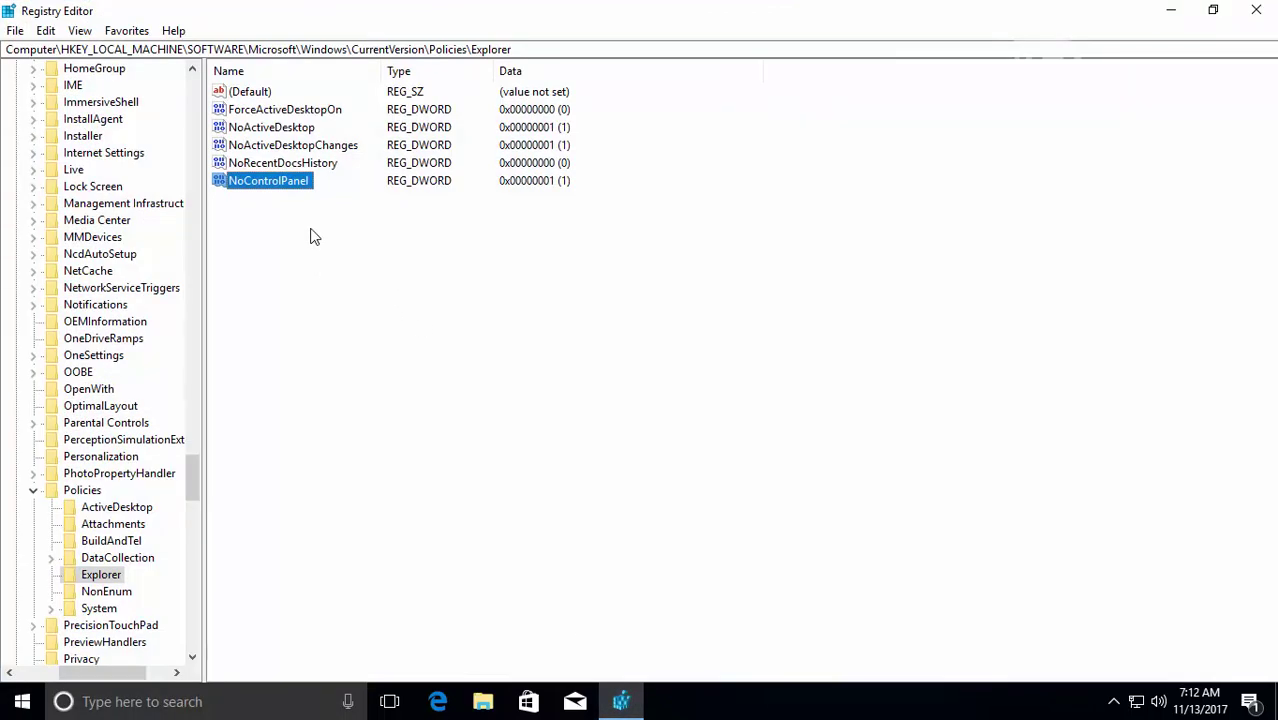
{"action": "double_click", "coordinate": [268, 180]}
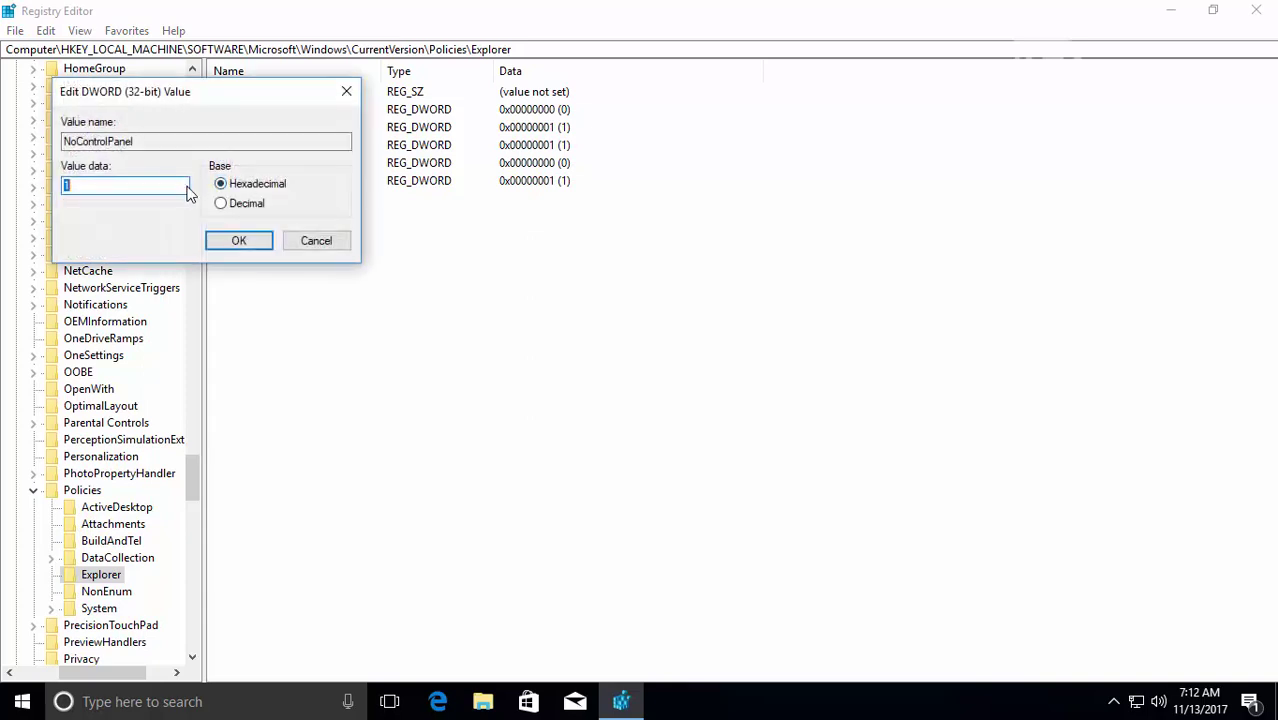
{"action": "left_click", "coordinate": [237, 241]}
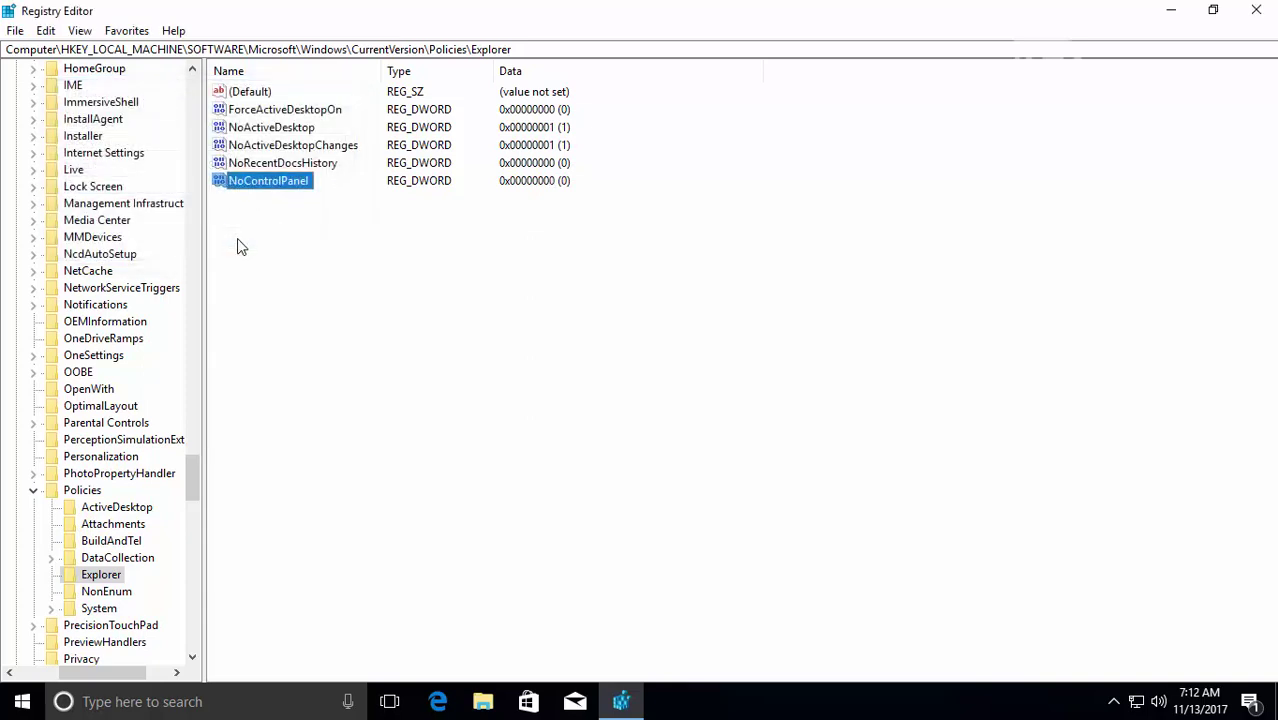
{"action": "key", "text": "Delete"}
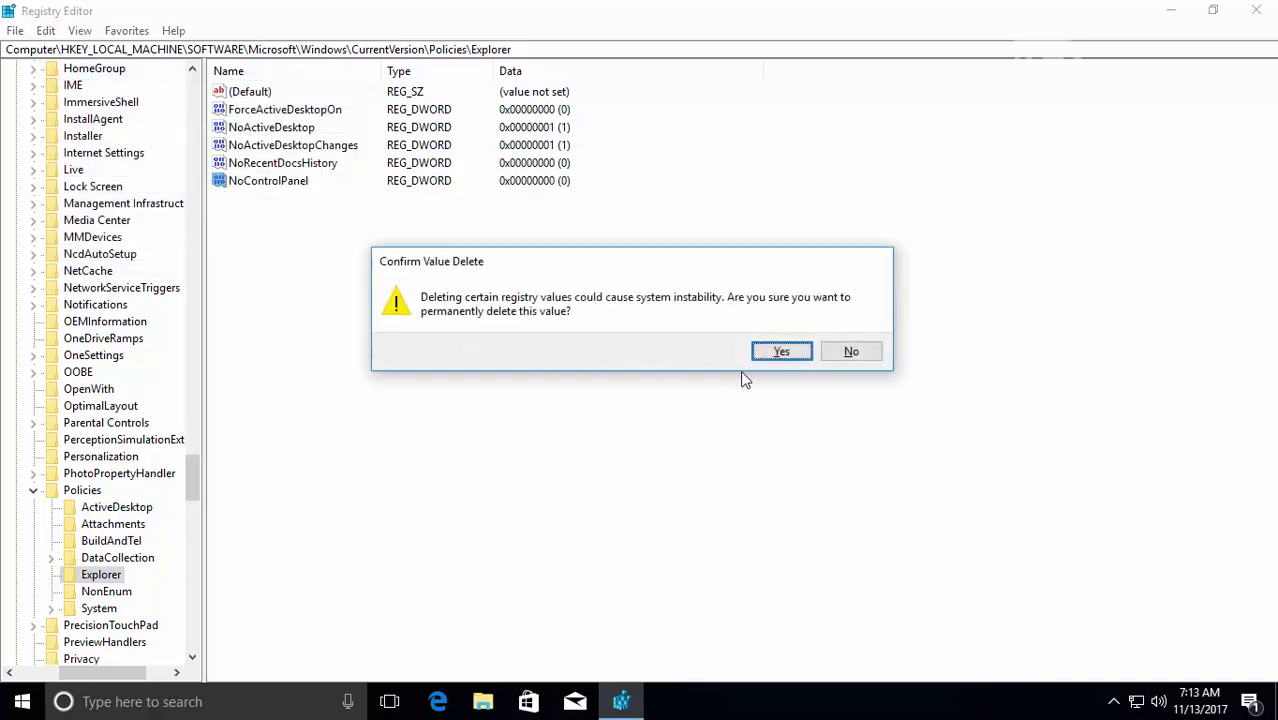
{"action": "left_click", "coordinate": [780, 352]}
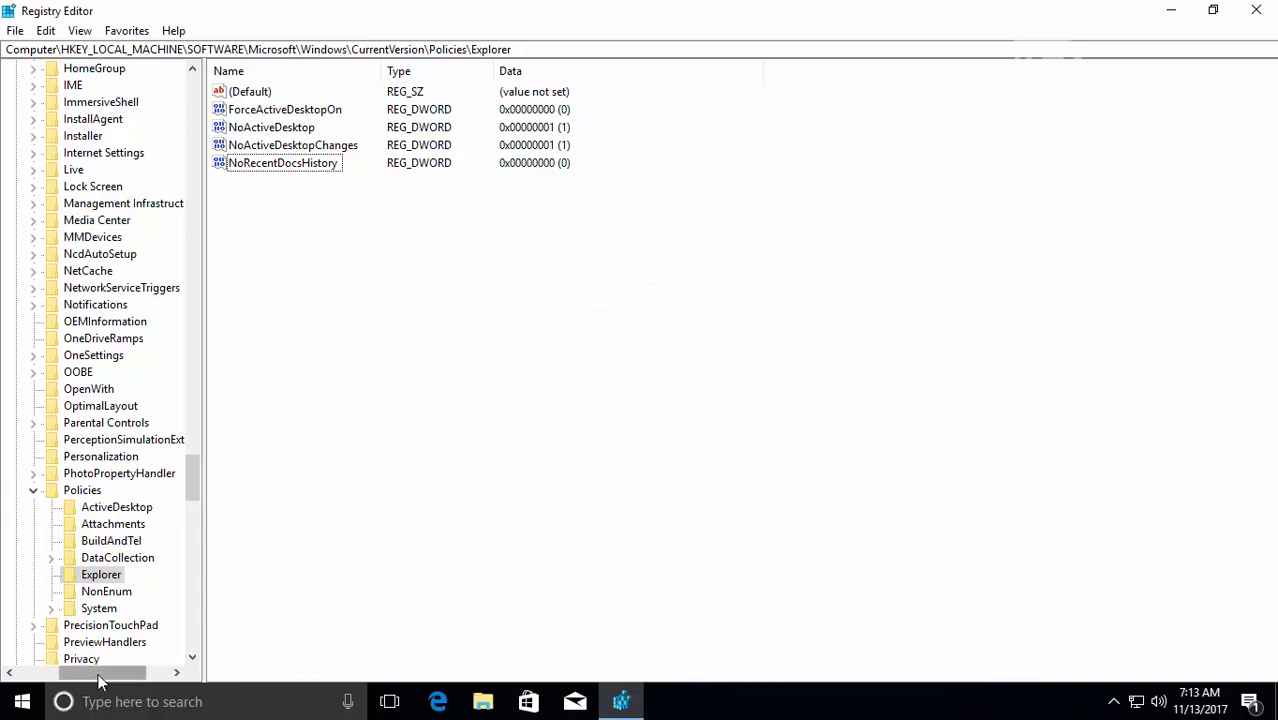
Collapse the machine branch and browse to HKEY_CURRENT_USER\...\Policies\Explorer.
{"action": "left_click_drag", "start_coordinate": [100, 680], "coordinate": [55, 678]}
{"action": "double_click", "coordinate": [170, 490]}
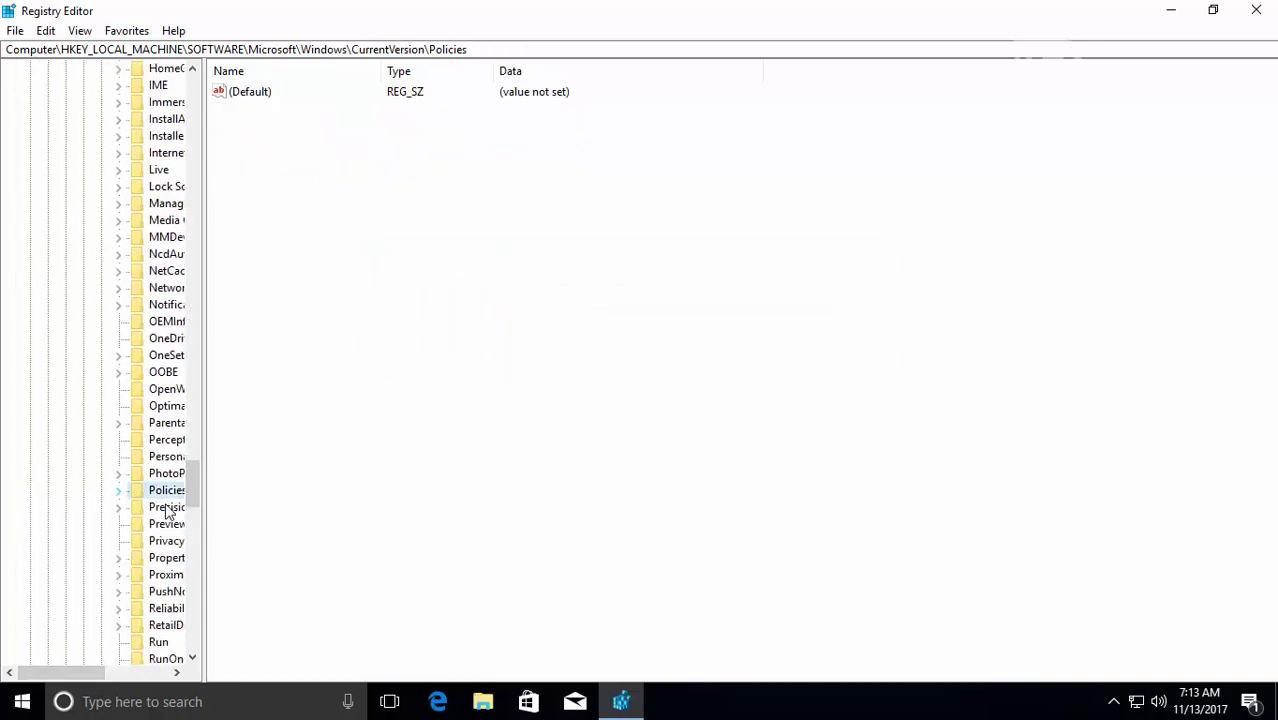
{"action": "left_click_drag", "start_coordinate": [190, 477], "coordinate": [190, 92]}
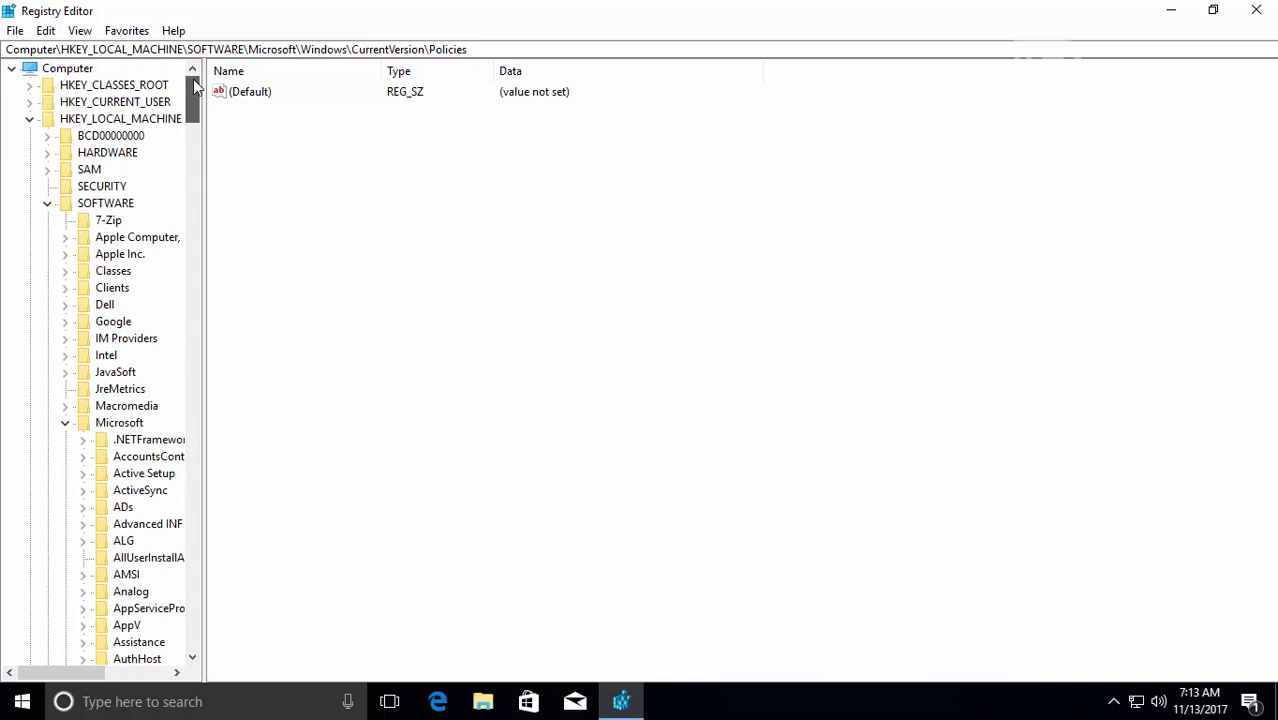
{"action": "left_click", "coordinate": [29, 119]}
{"action": "left_click", "coordinate": [29, 102]}
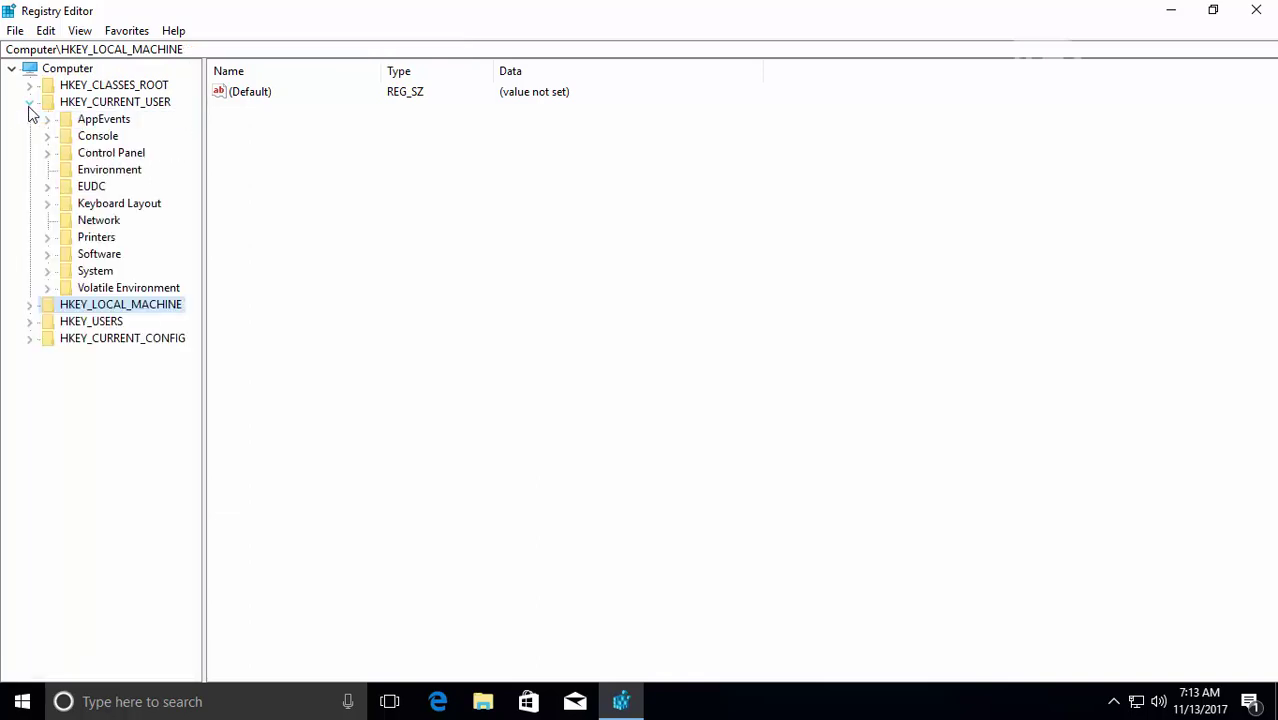
{"action": "left_click", "coordinate": [56, 251]}
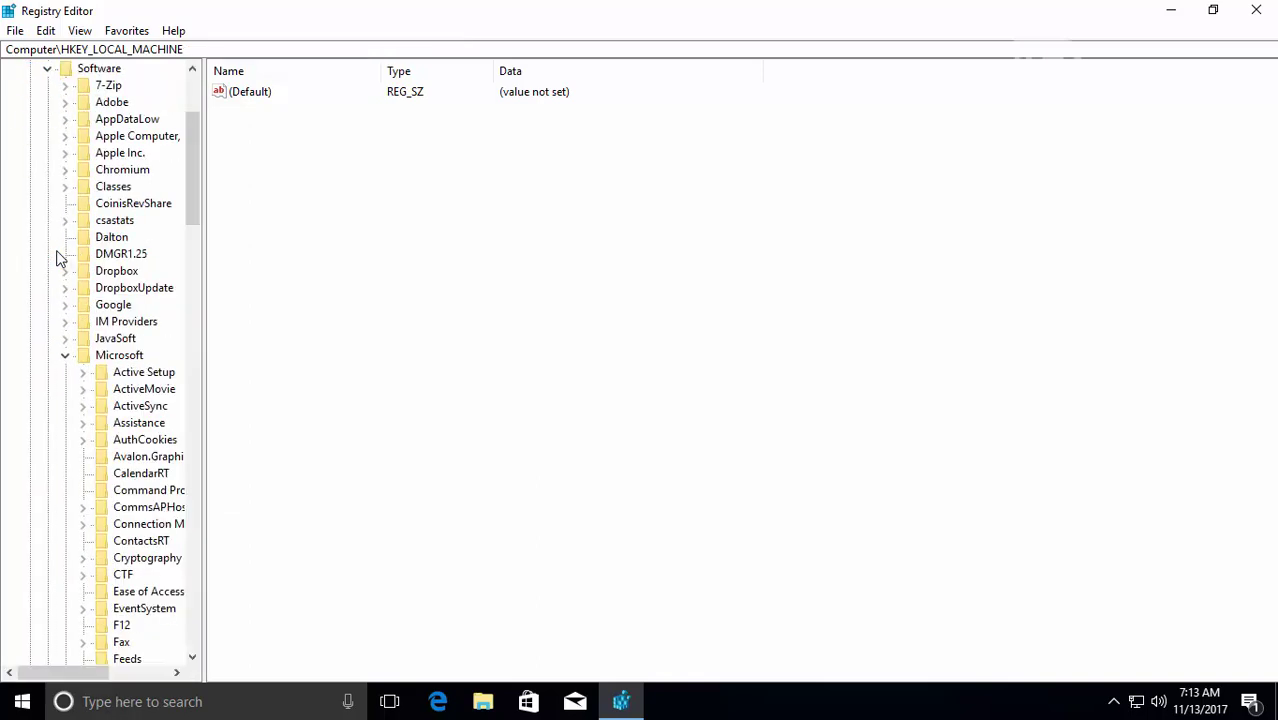
{"action": "left_click_drag", "start_coordinate": [195, 161], "coordinate": [205, 522]}
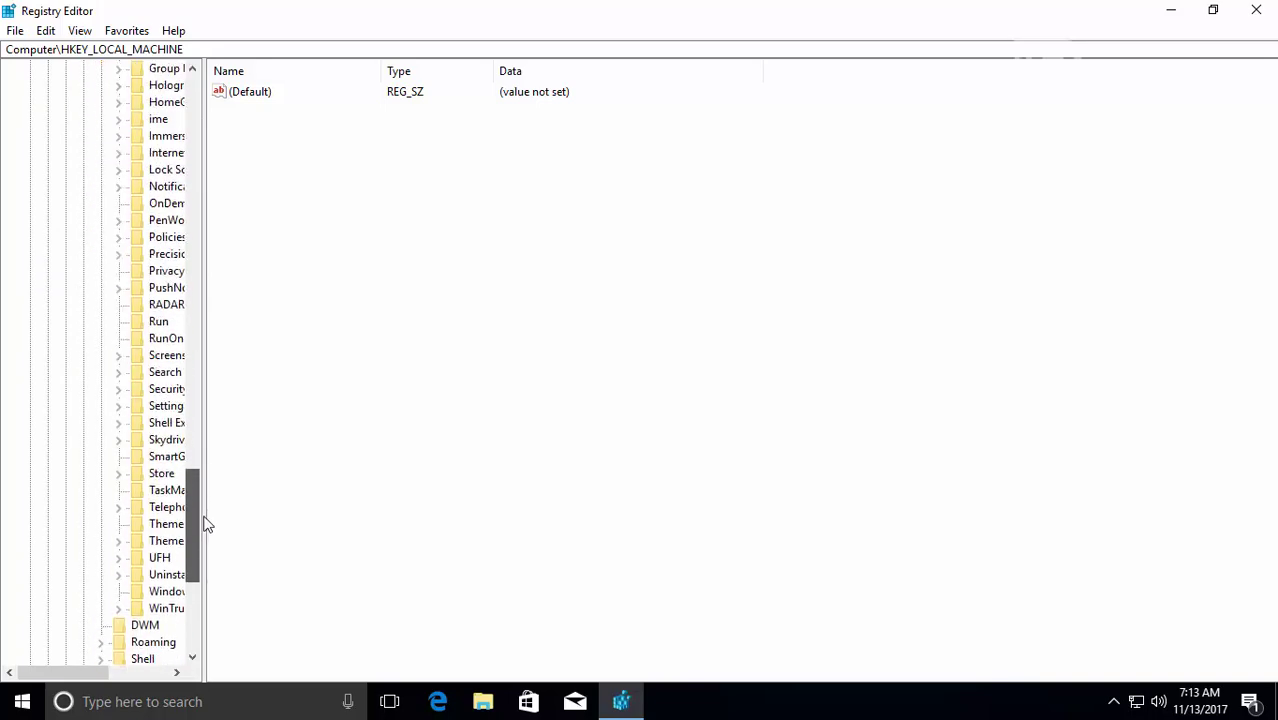
{"action": "left_click_drag", "start_coordinate": [65, 670], "coordinate": [89, 670]}
{"action": "left_click", "coordinate": [119, 241]}
{"action": "double_click", "coordinate": [120, 241]}
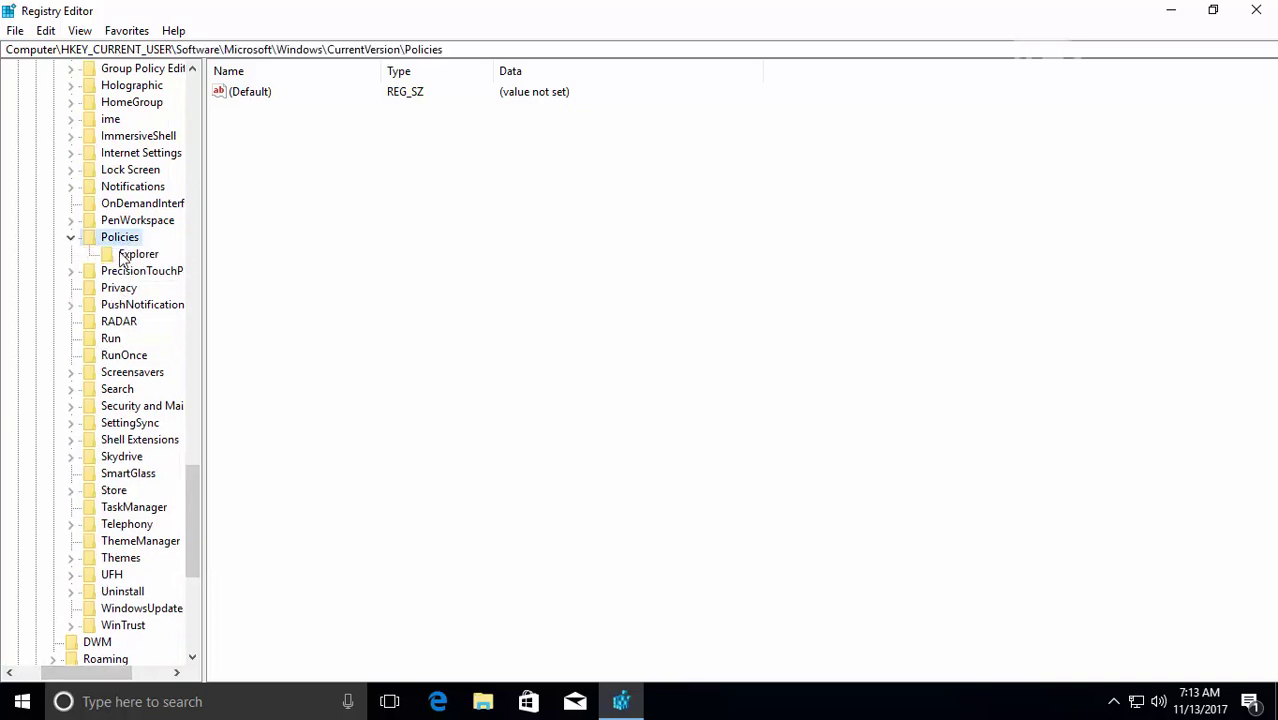
{"action": "left_click", "coordinate": [126, 254]}
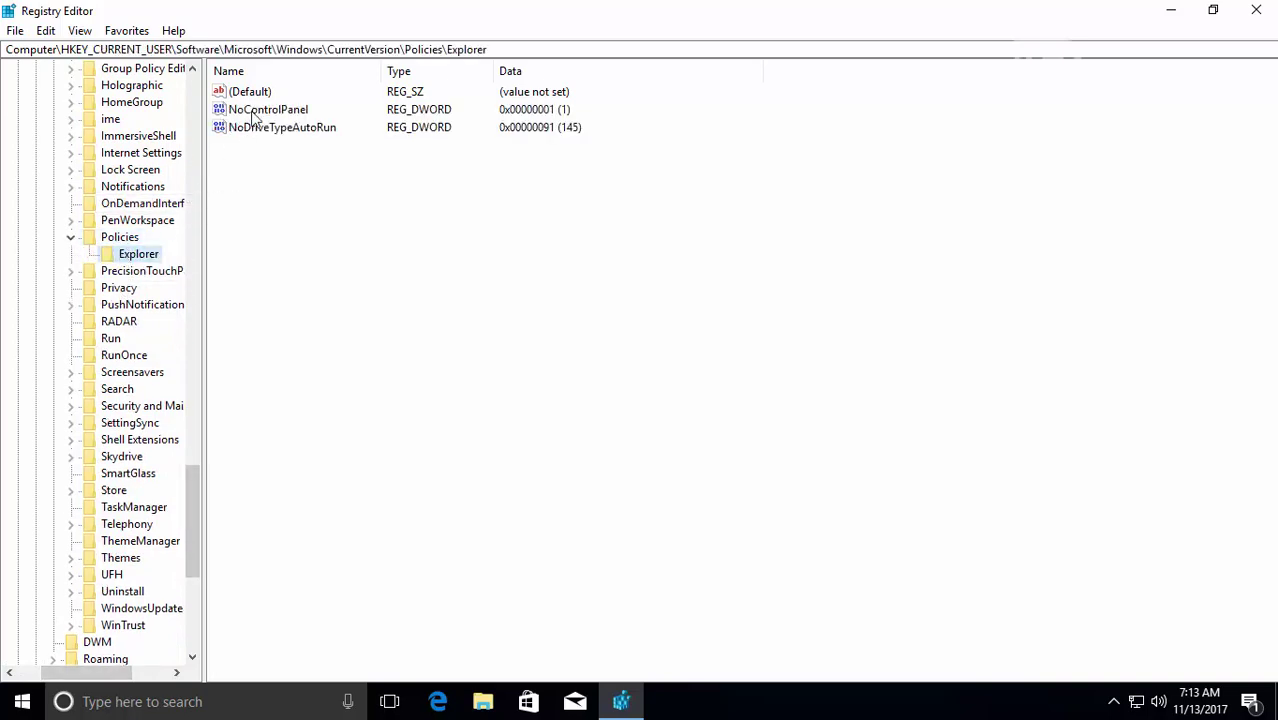
Set the user's NoControlPanel value to 0 and close Registry Editor.
{"action": "left_click", "coordinate": [254, 112]}
{"action": "double_click", "coordinate": [254, 112]}
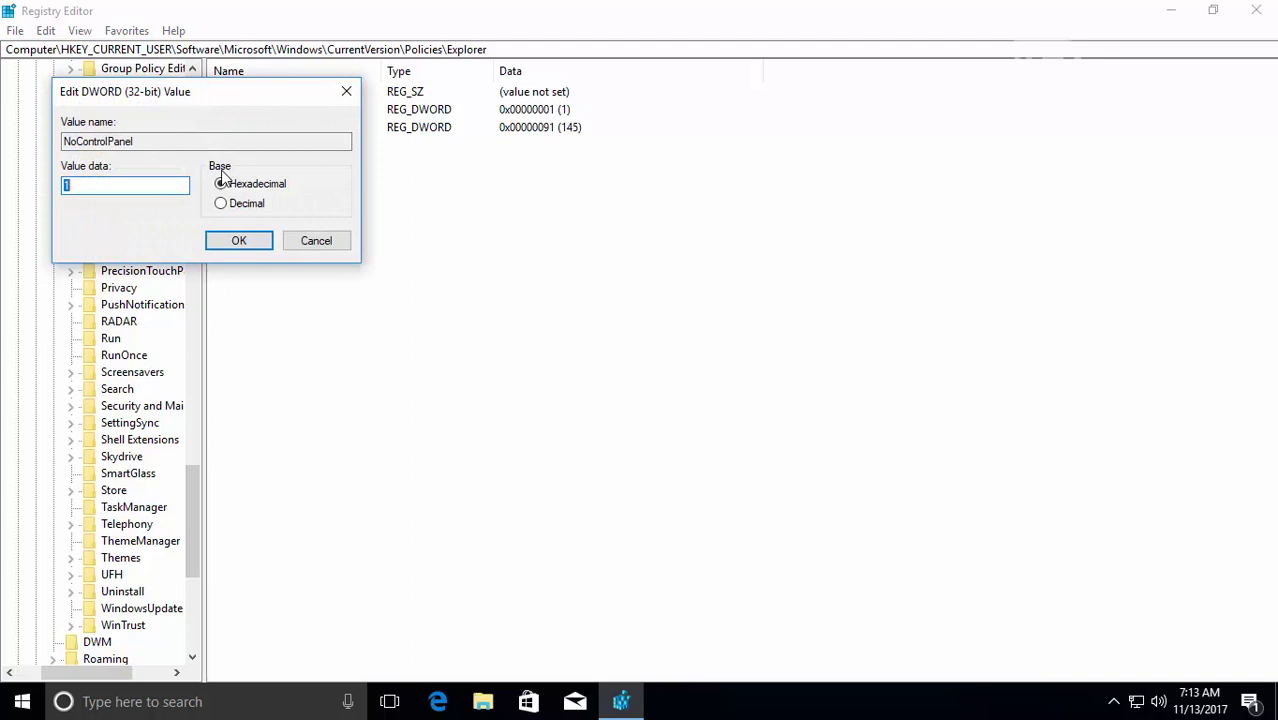
{"action": "type", "text": "0"}
{"action": "left_click", "coordinate": [236, 242]}
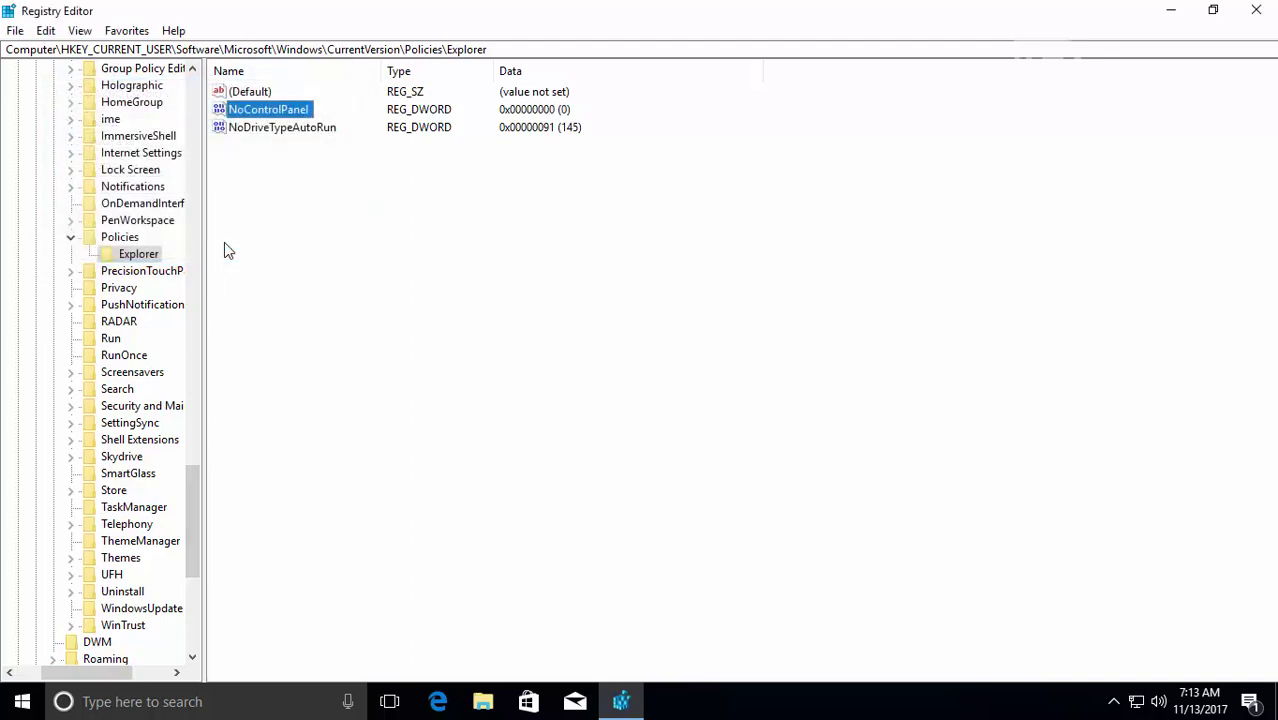
{"action": "left_click", "coordinate": [1256, 10]}
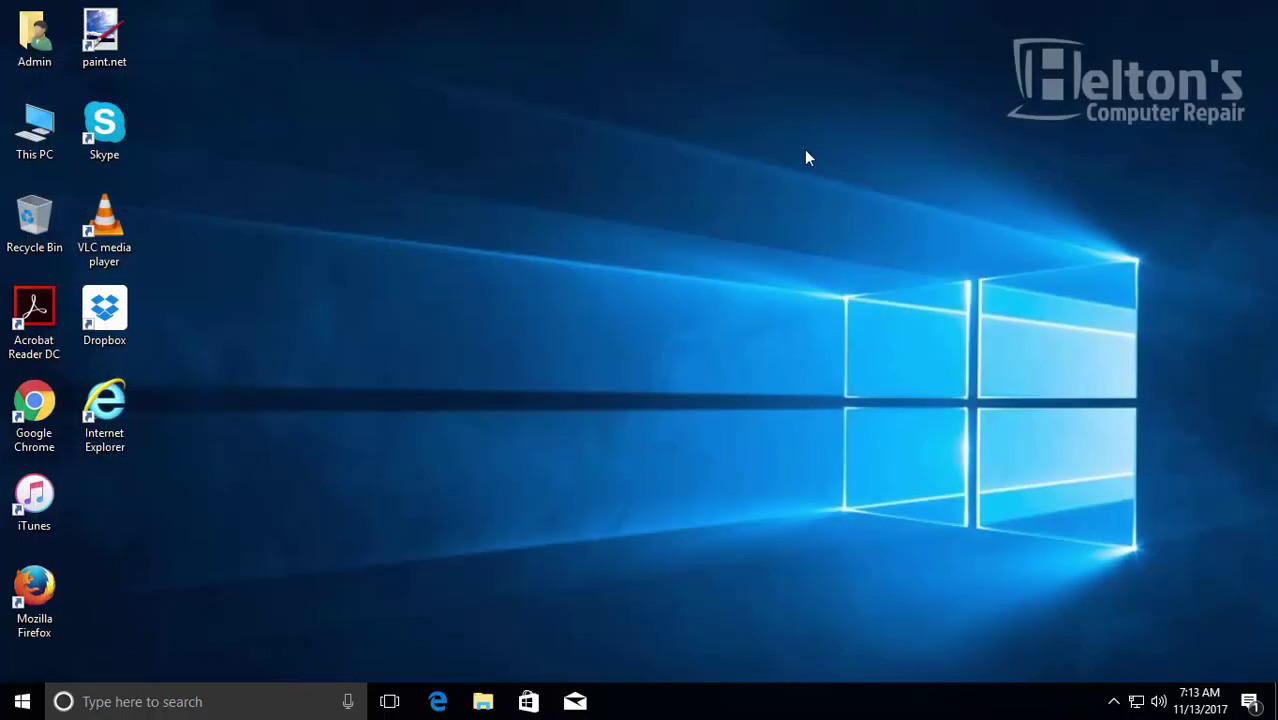
Try launching Control Panel from a Start menu search for 'con'.
{"action": "left_click", "coordinate": [22, 701]}
{"action": "type", "text": "com"}
{"action": "key", "text": "BackSpace"}
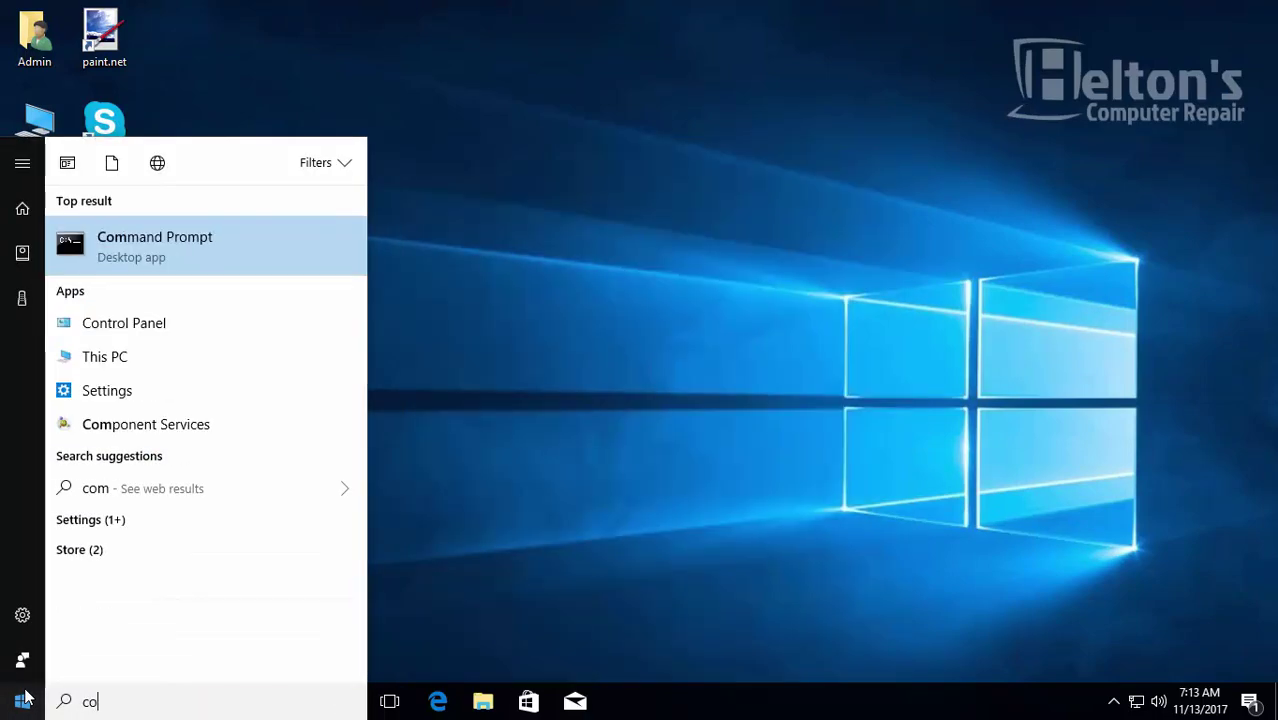
{"action": "type", "text": "n"}
{"action": "key", "text": "Return"}
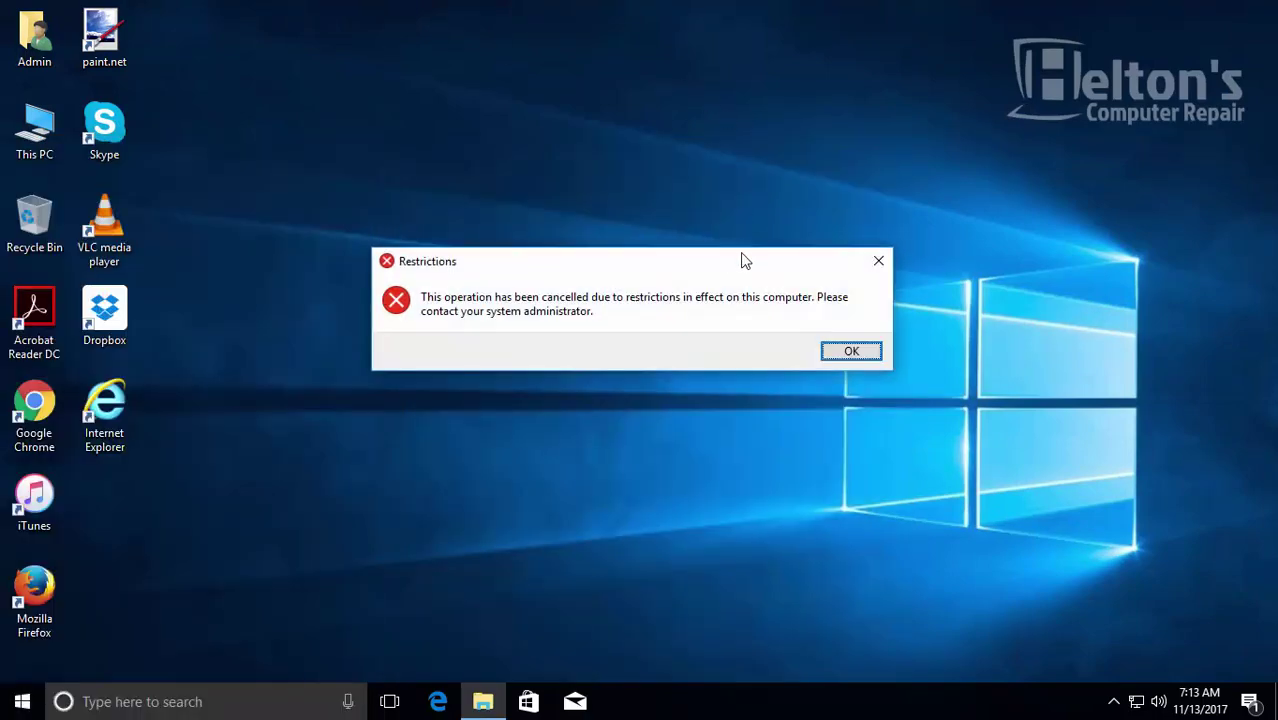
{"action": "left_click", "coordinate": [851, 351]}
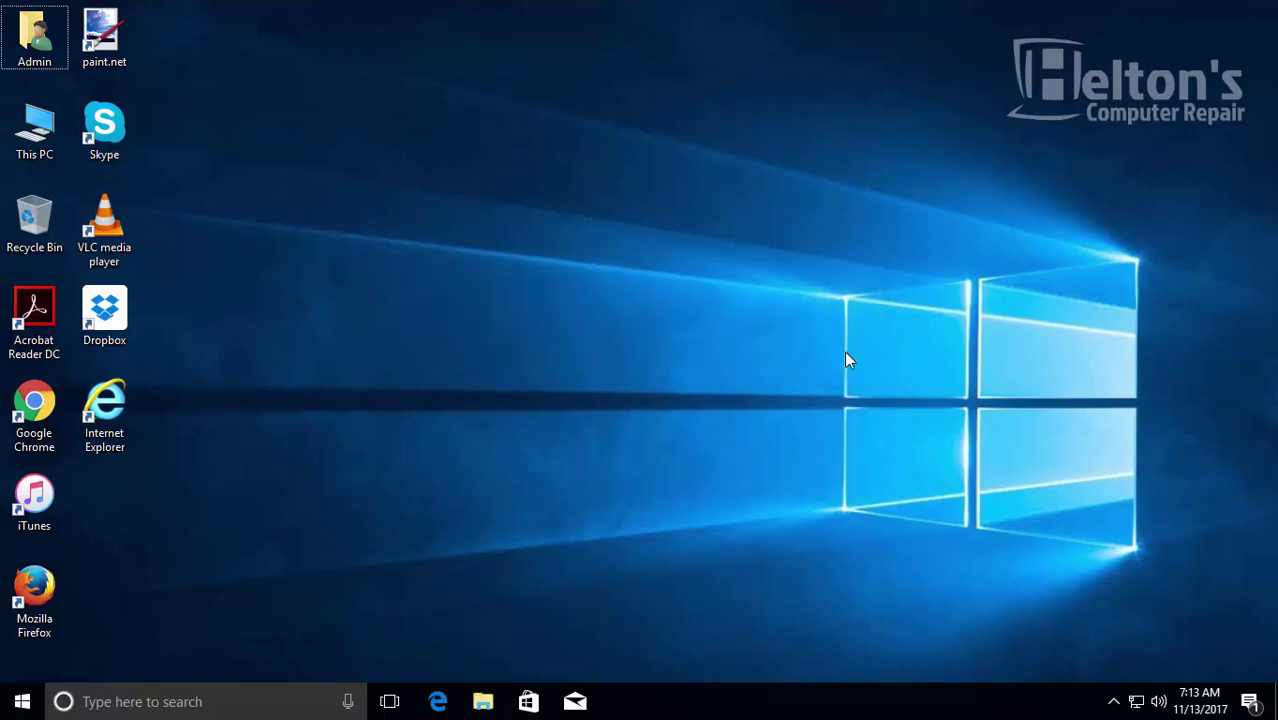
Restart Windows Explorer in Task Manager, then close Task Manager.
{"action": "key", "text": "ctrl+shift+Escape"}
{"action": "left_click_drag", "start_coordinate": [700, 258], "coordinate": [665, 562]}
{"action": "left_click", "coordinate": [518, 468]}
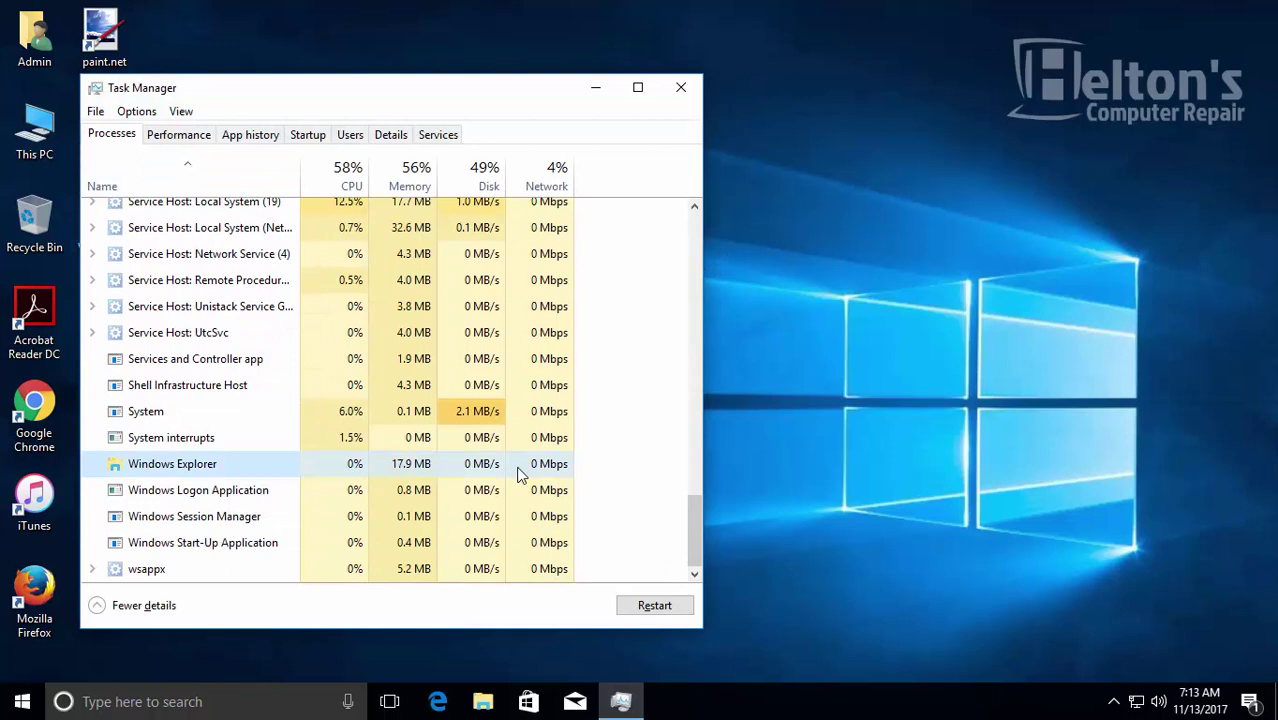
{"action": "left_click", "coordinate": [653, 602]}
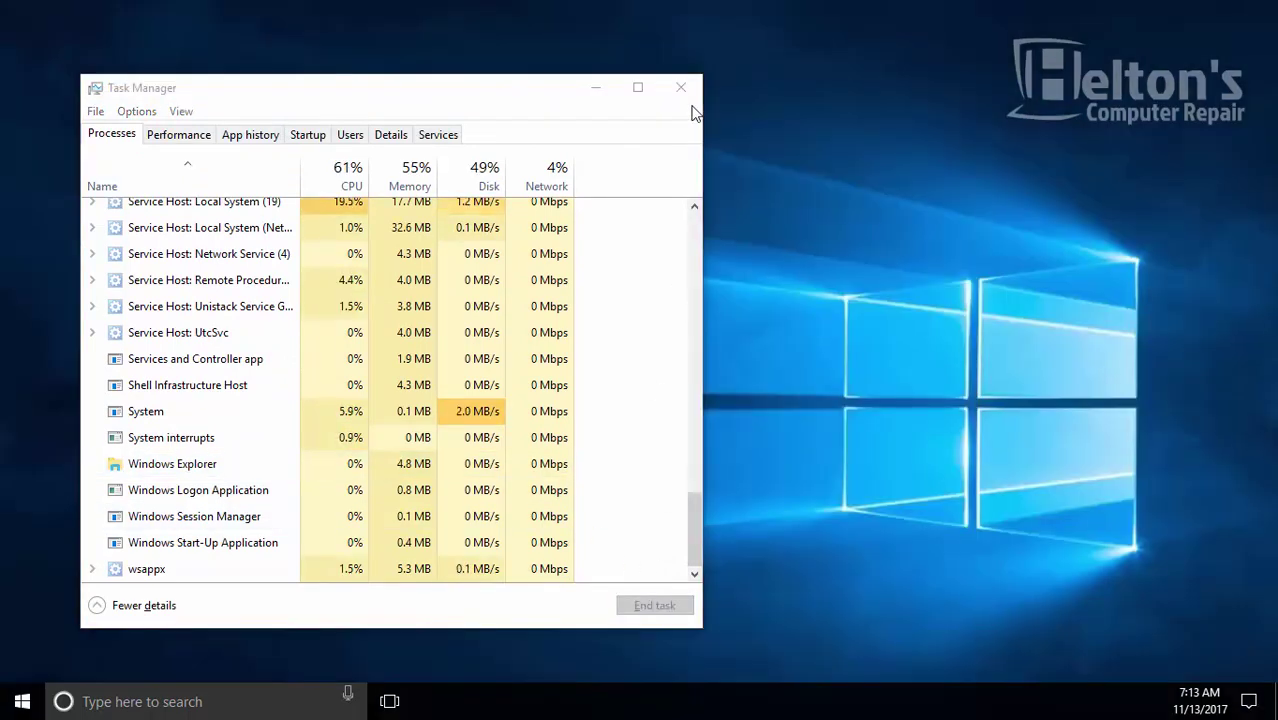
{"action": "left_click", "coordinate": [681, 89]}
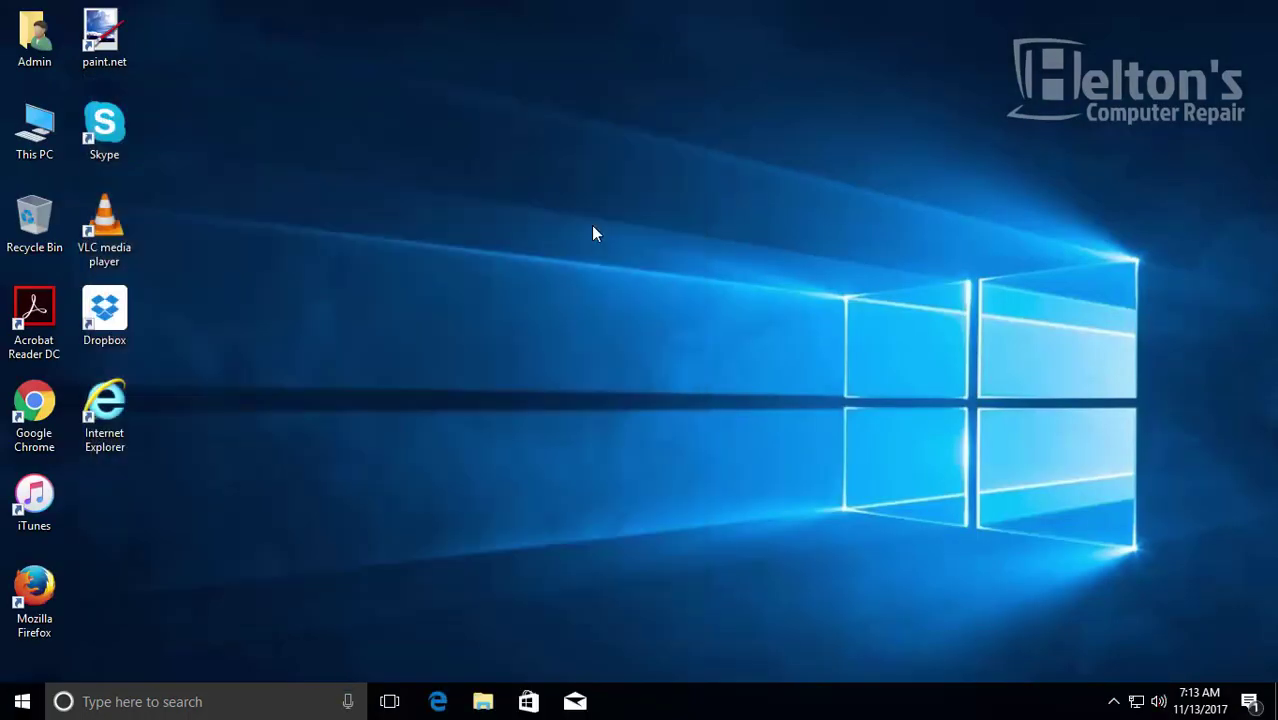
{"action": "key", "text": "super"}
{"action": "type", "text": "control"}
{"action": "key", "text": "Return"}
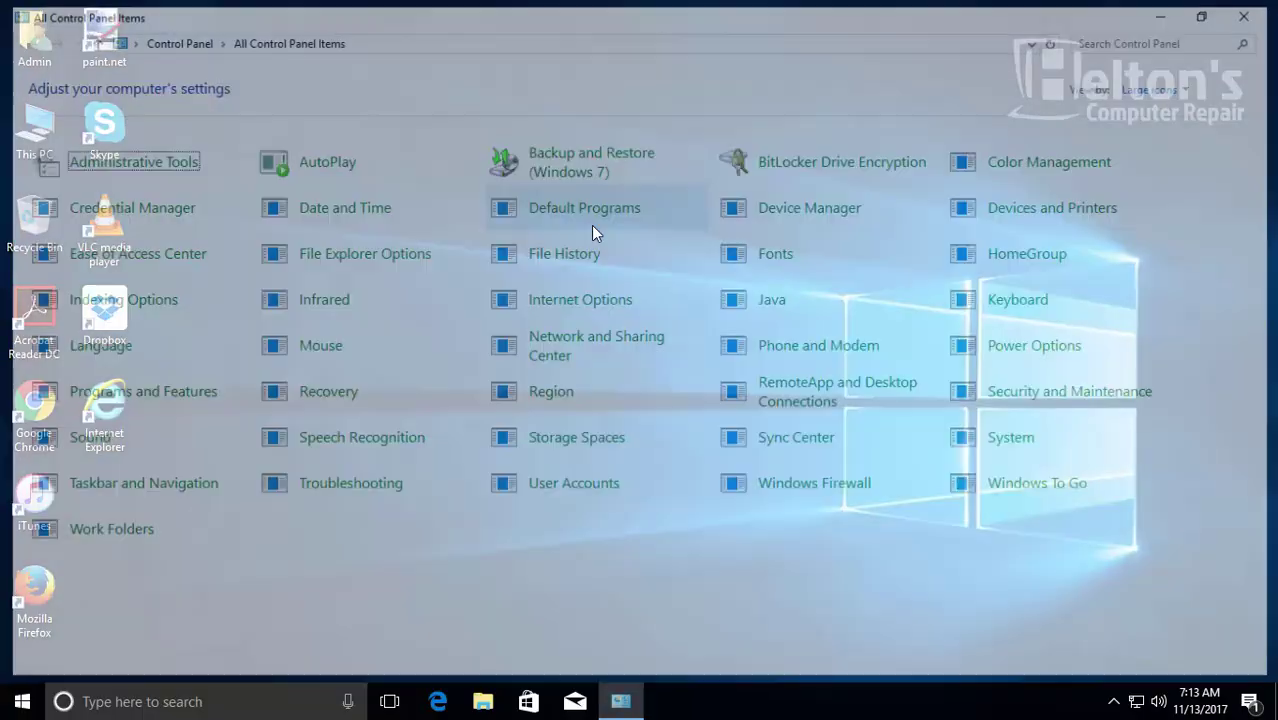
{"action": "left_click", "coordinate": [1258, 10]}
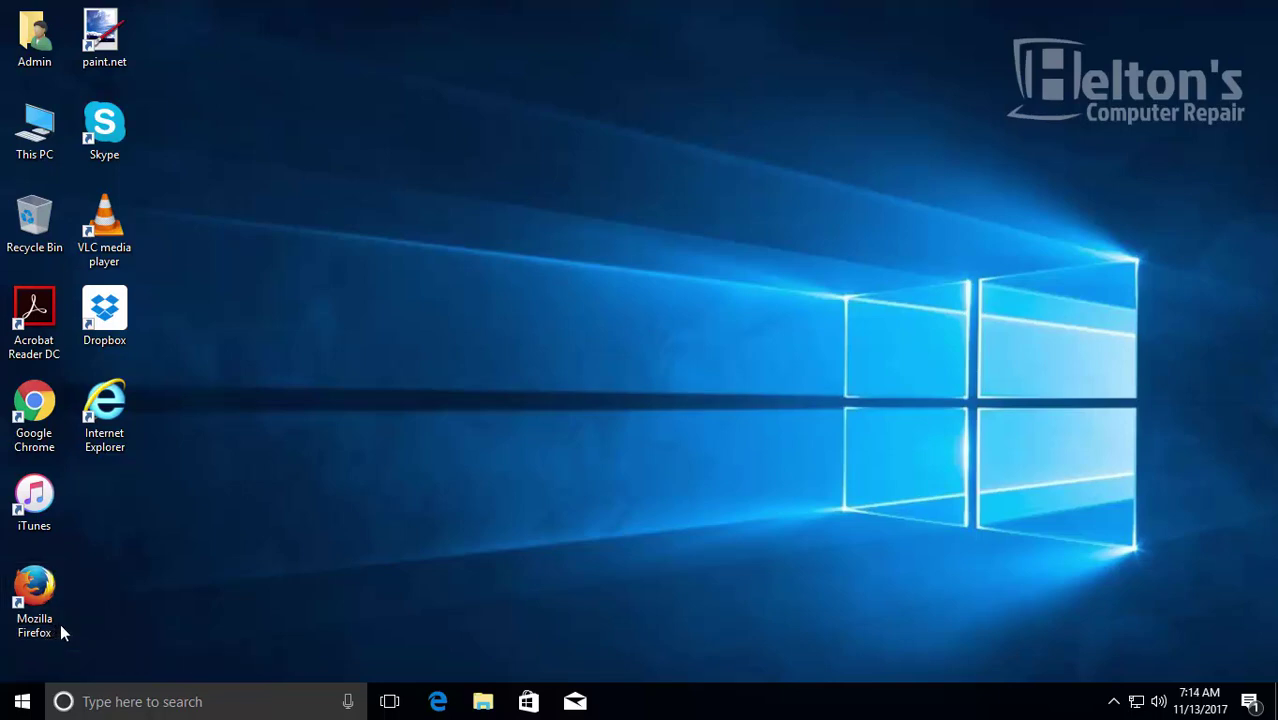
Search Start for 'gpedit' and launch the Edit group policy result.
{"action": "left_click", "coordinate": [22, 701]}
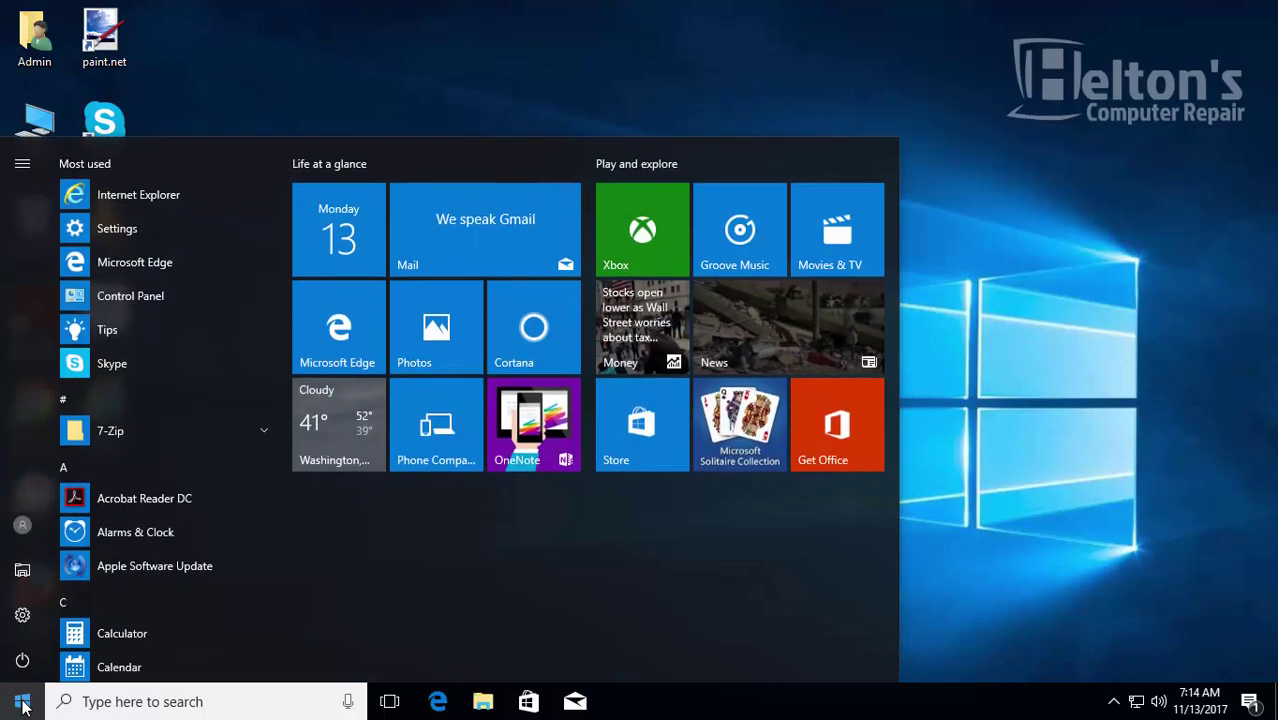
{"action": "type", "text": "gpedit"}
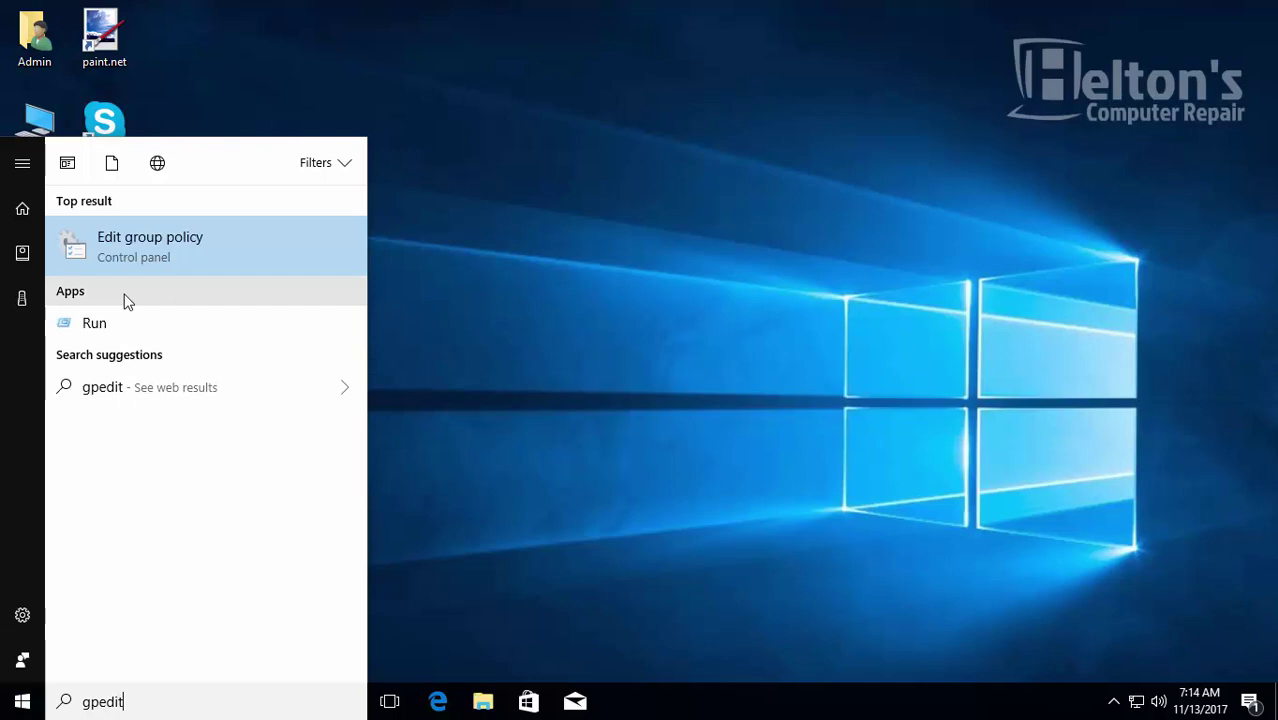
{"action": "left_click", "coordinate": [129, 238]}
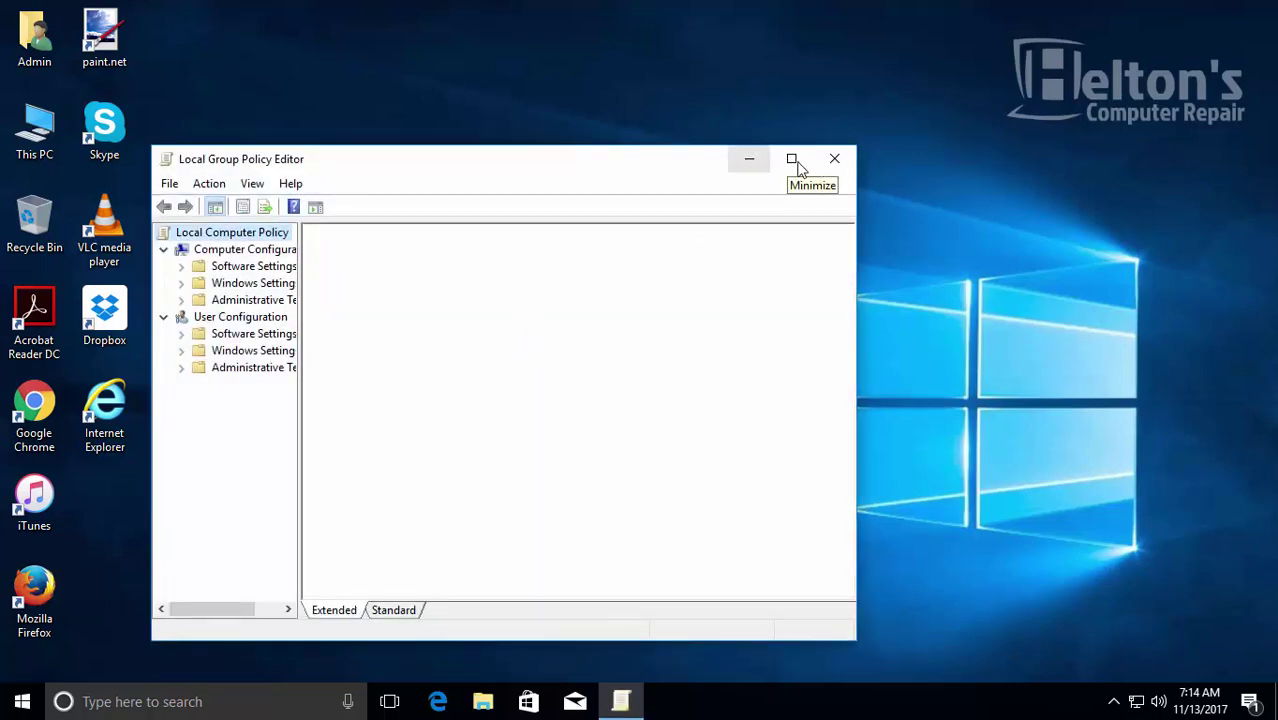
Maximize the editor, widen the tree pane, and list User Configuration's Administrative Templates folders.
{"action": "left_click", "coordinate": [790, 162]}
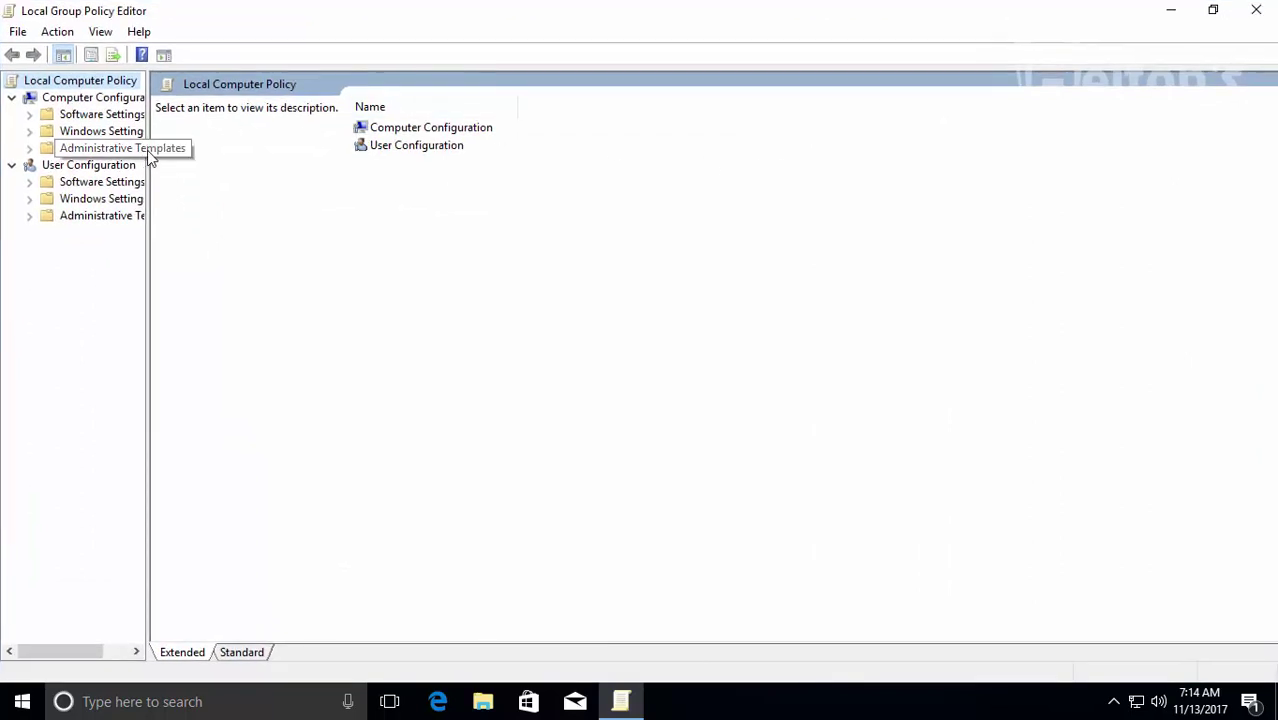
{"action": "left_click_drag", "start_coordinate": [147, 150], "coordinate": [221, 172]}
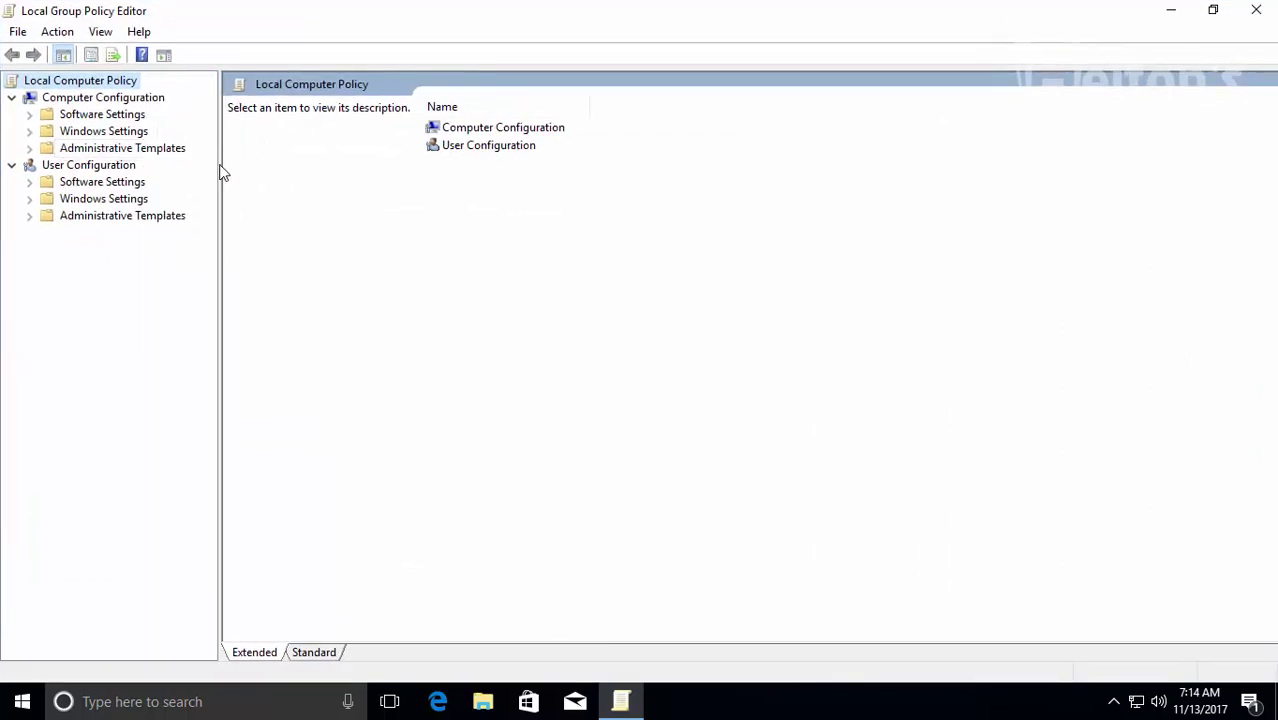
{"action": "left_click", "coordinate": [113, 166]}
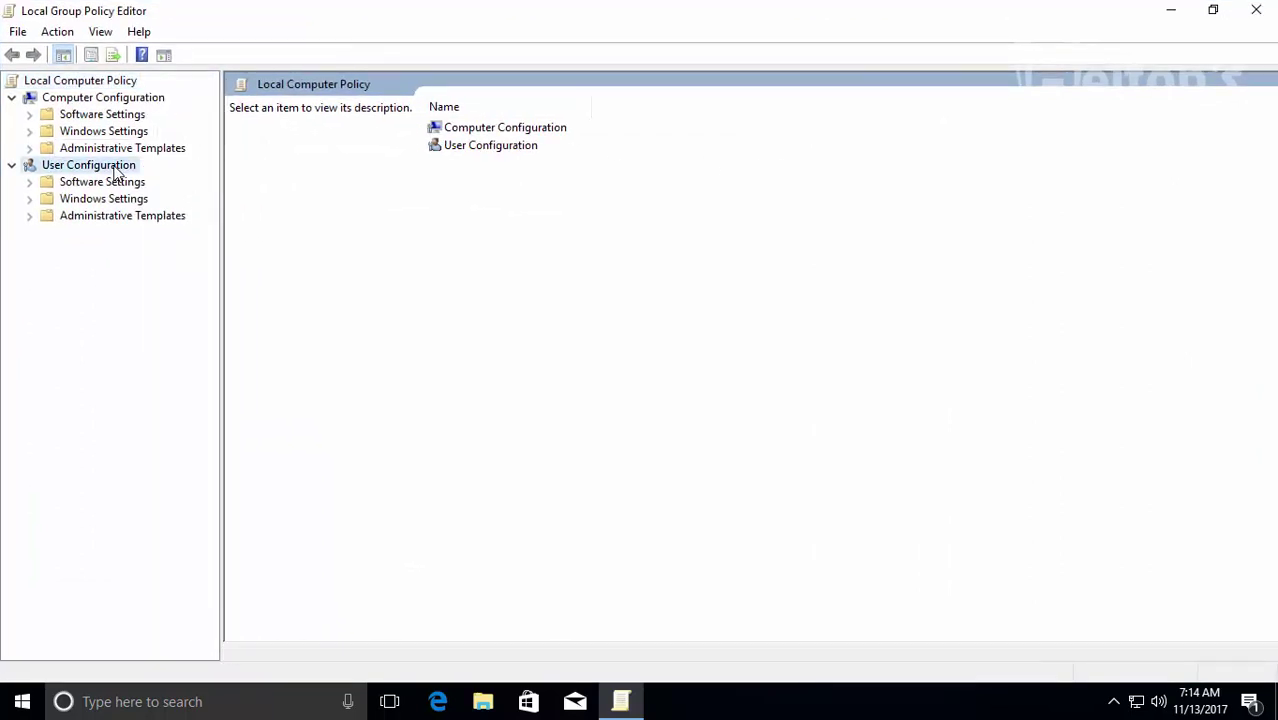
{"action": "left_click", "coordinate": [104, 101]}
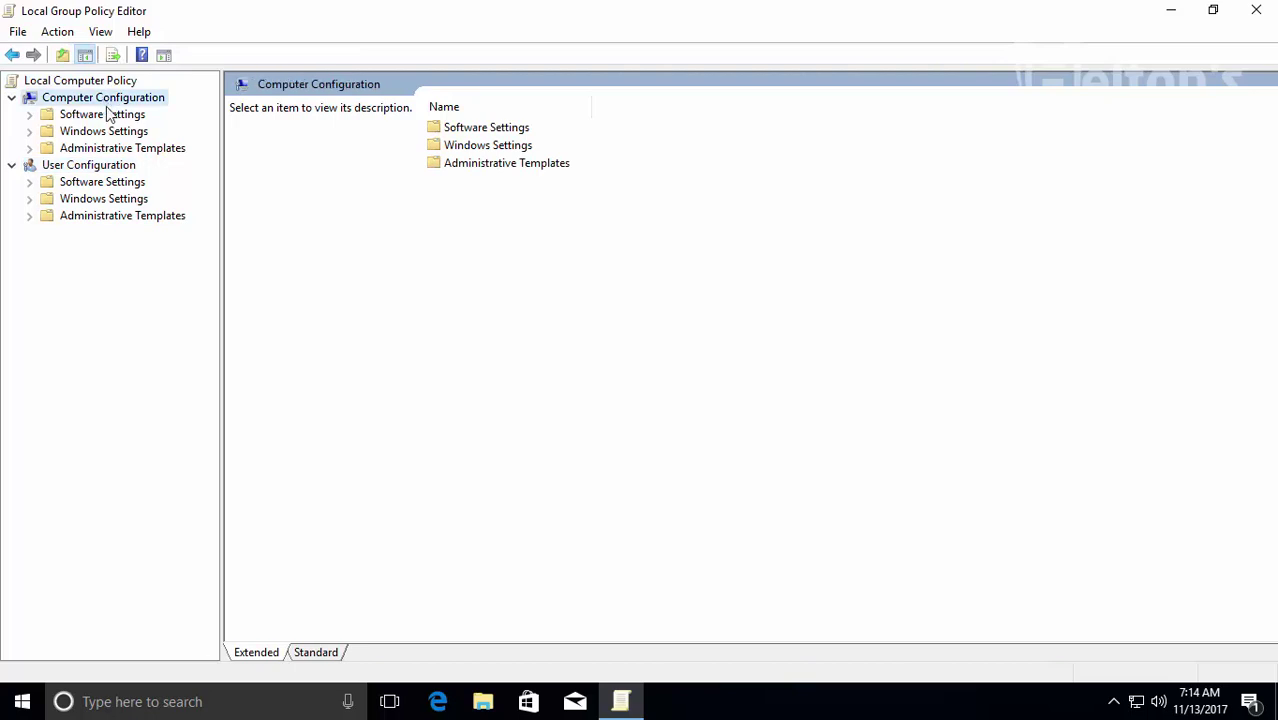
{"action": "left_click", "coordinate": [104, 168]}
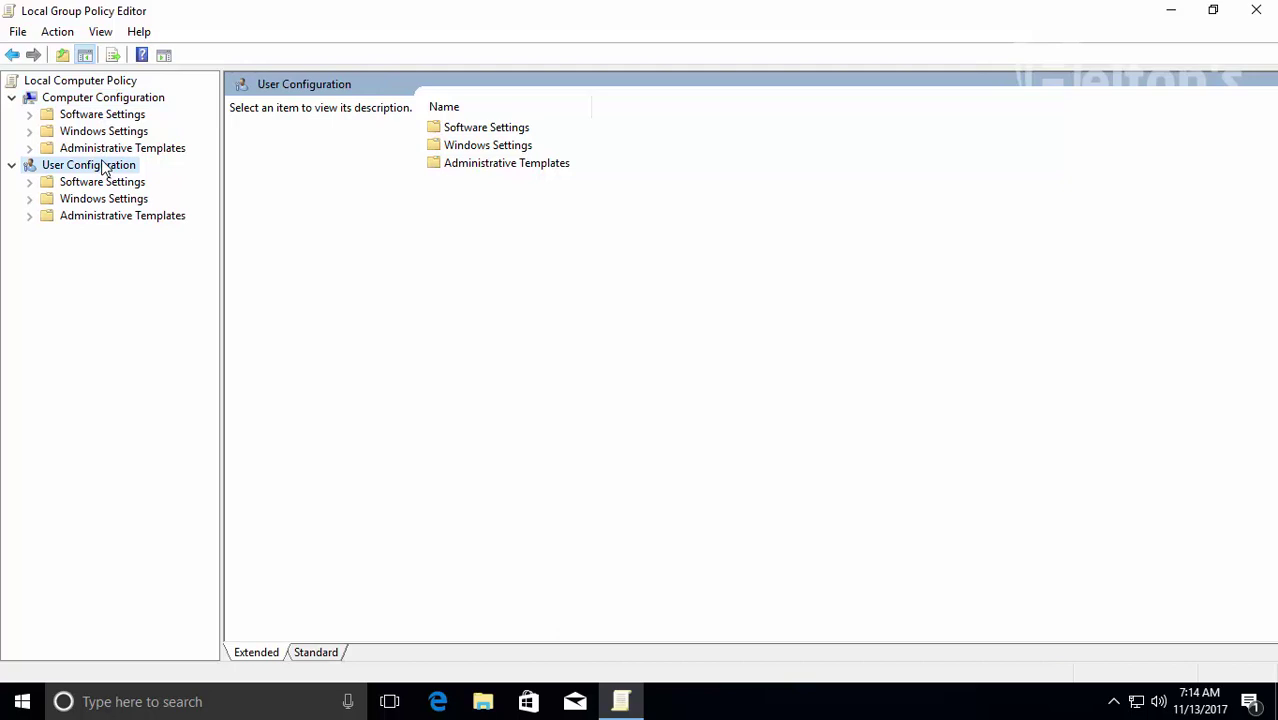
{"action": "left_click", "coordinate": [98, 100]}
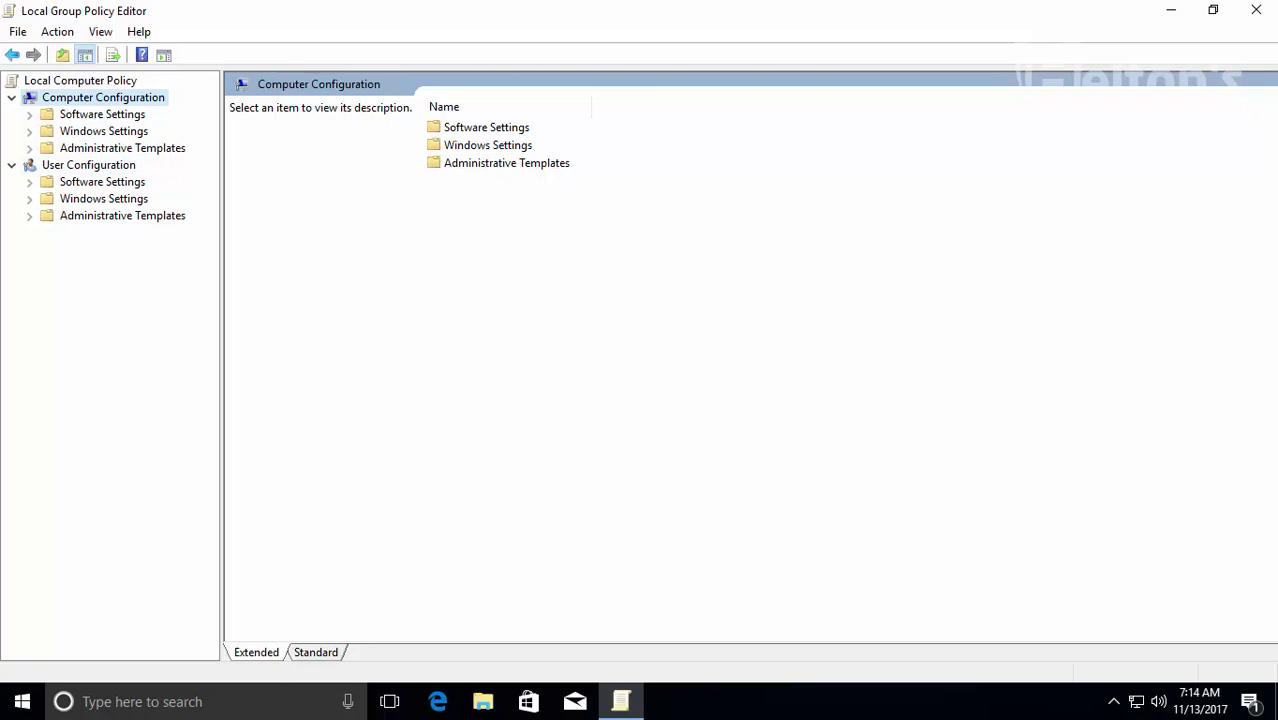
{"action": "left_click", "coordinate": [82, 167]}
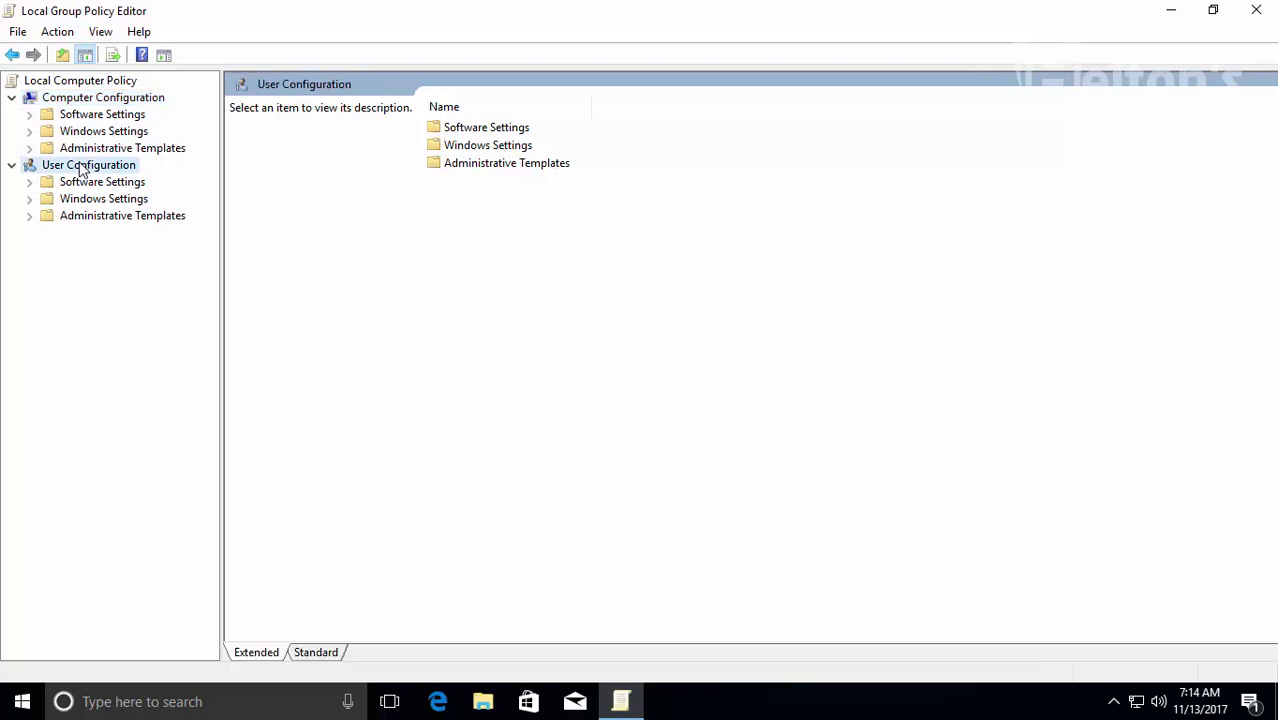
{"action": "left_click", "coordinate": [84, 220]}
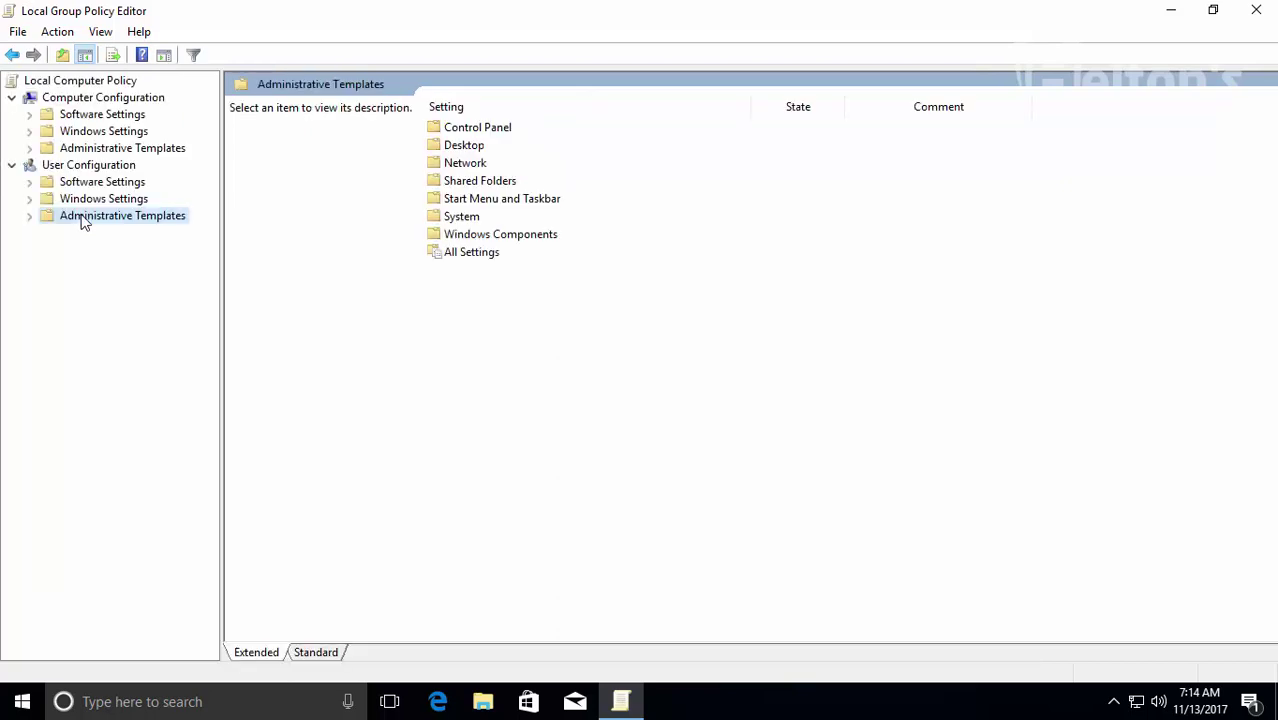
Expand user Administrative Templates, open Control Panel, and select 'Prohibit access to Control Panel and PC settings'.
{"action": "double_click", "coordinate": [84, 218]}
{"action": "left_click", "coordinate": [90, 236]}
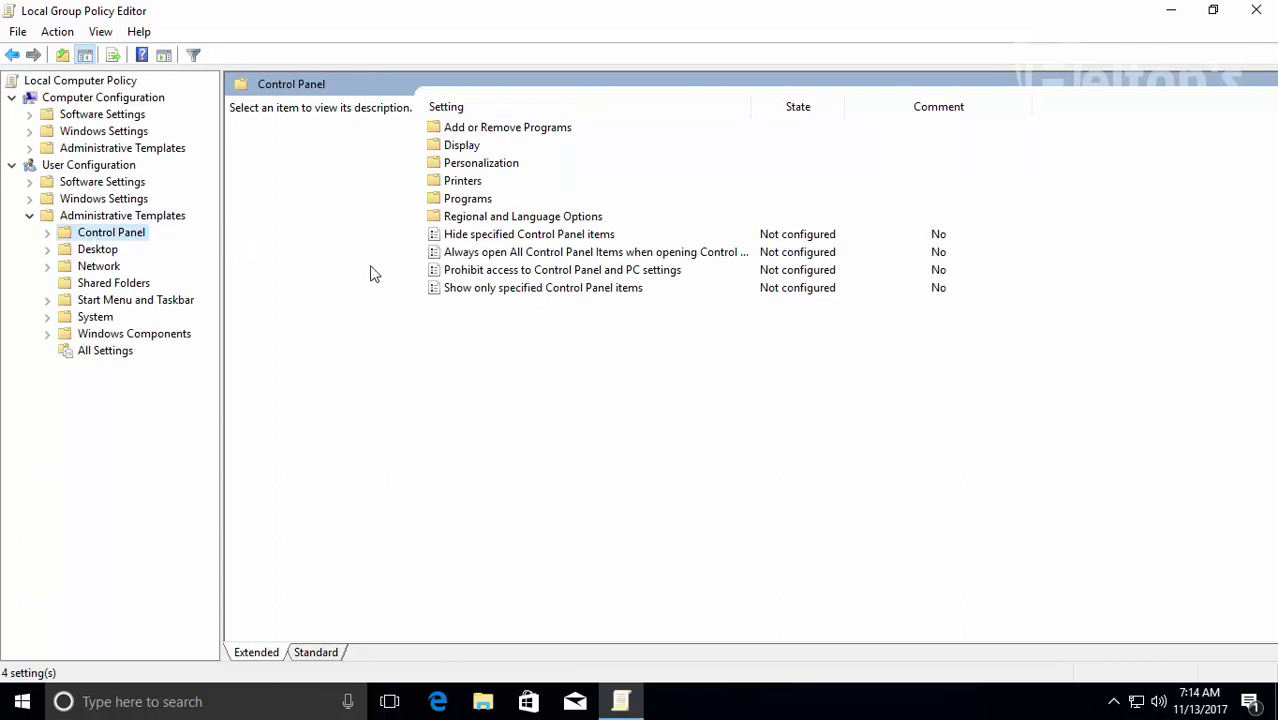
{"action": "left_click", "coordinate": [460, 272]}
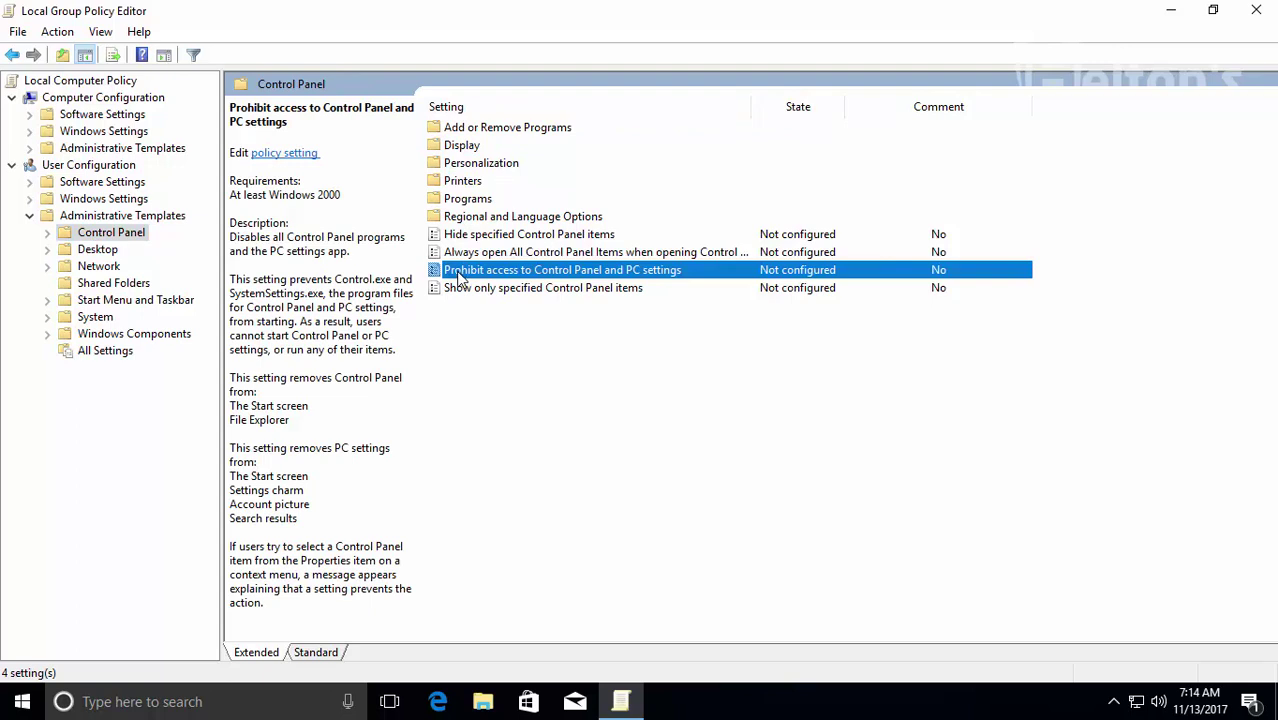
Set 'Prohibit access to Control Panel and PC settings' to Enabled and apply it.
{"action": "double_click", "coordinate": [665, 277]}
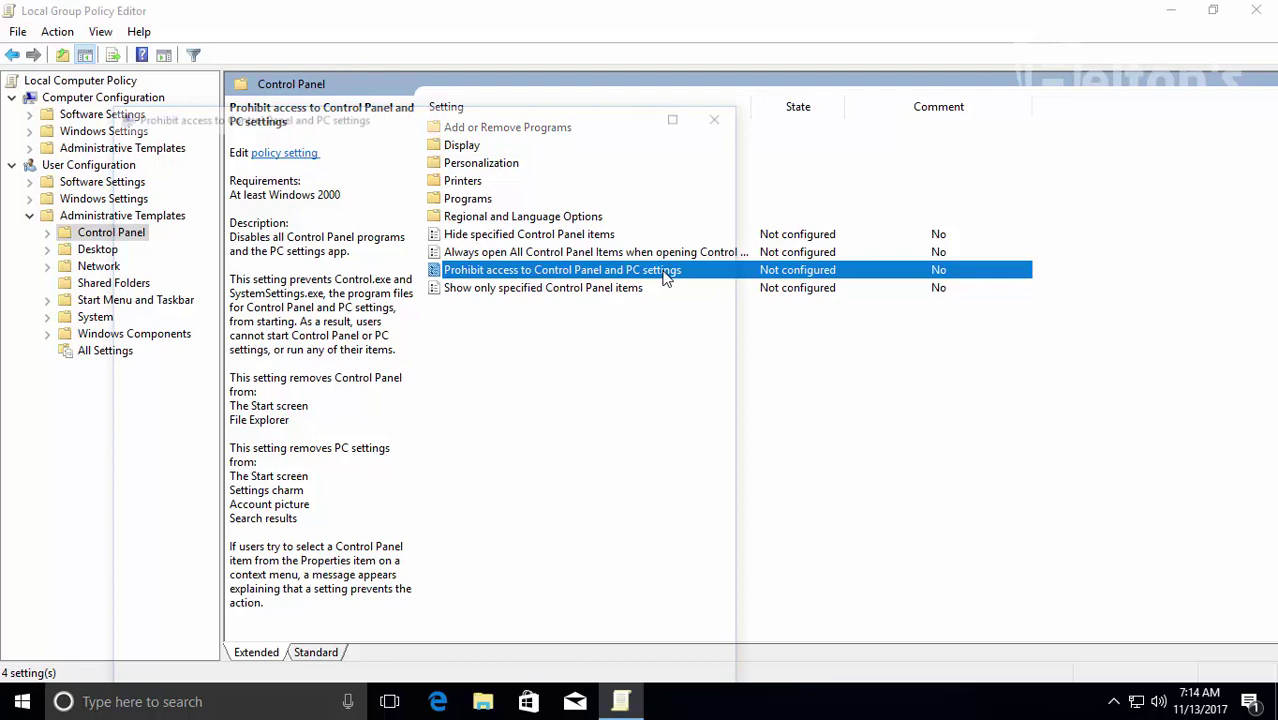
{"action": "right_click", "coordinate": [665, 275]}
{"action": "left_click", "coordinate": [552, 107]}
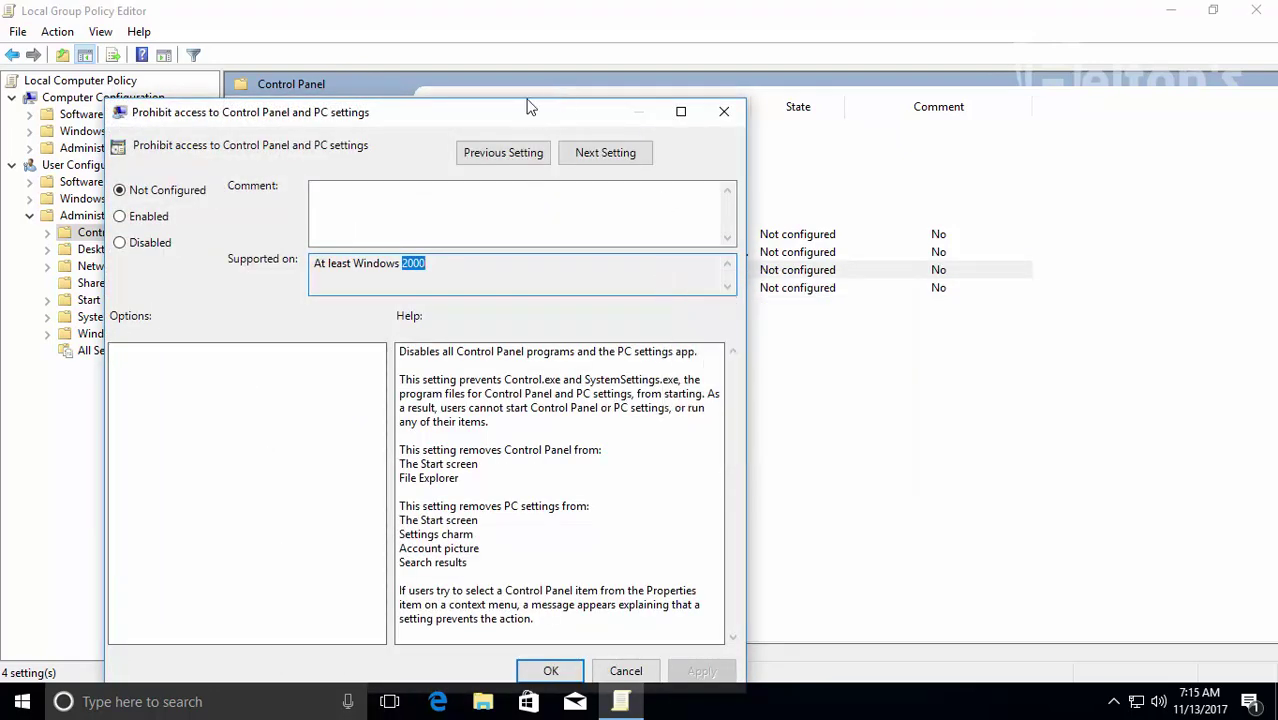
{"action": "left_click_drag", "start_coordinate": [552, 107], "coordinate": [570, 14]}
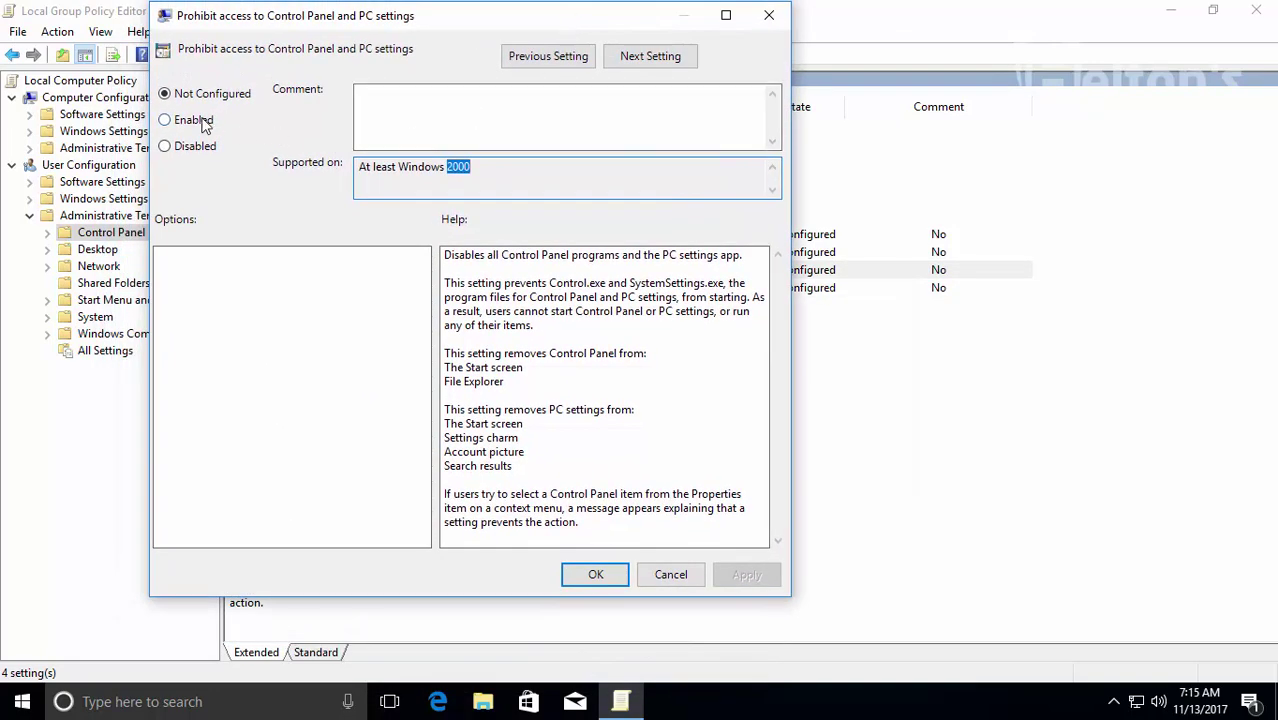
{"action": "left_click", "coordinate": [166, 120]}
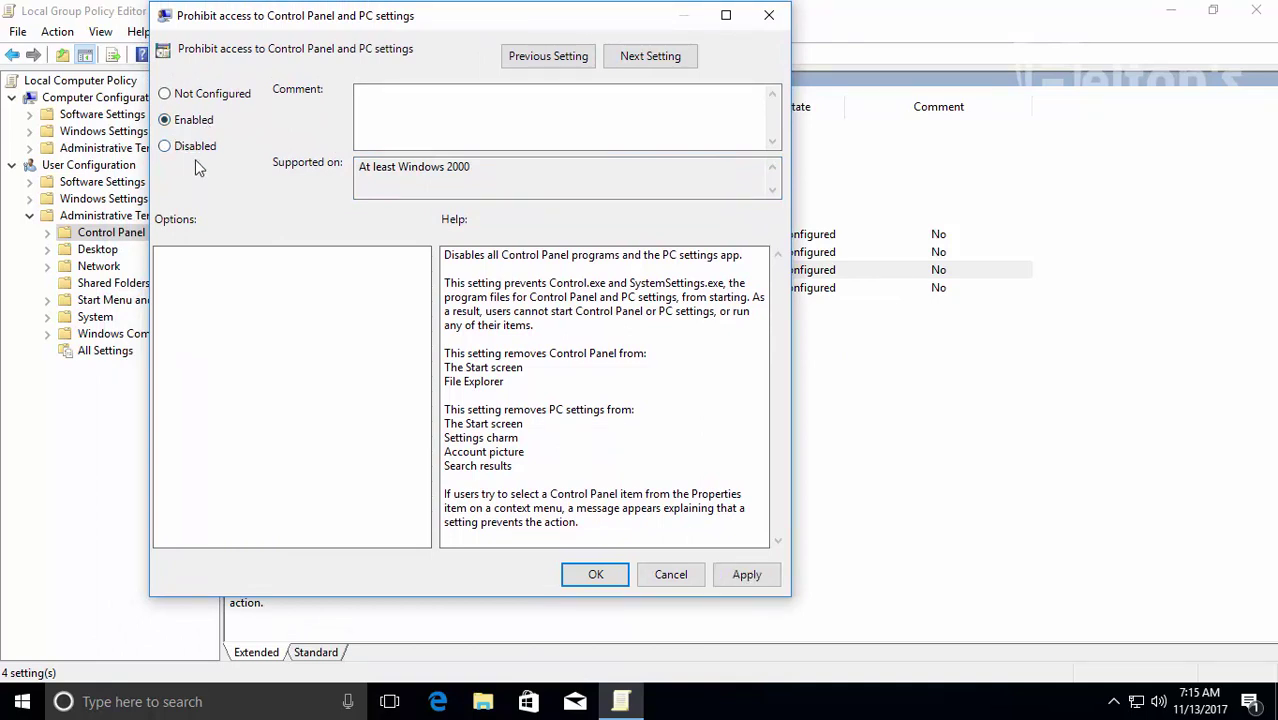
{"action": "left_click", "coordinate": [742, 578]}
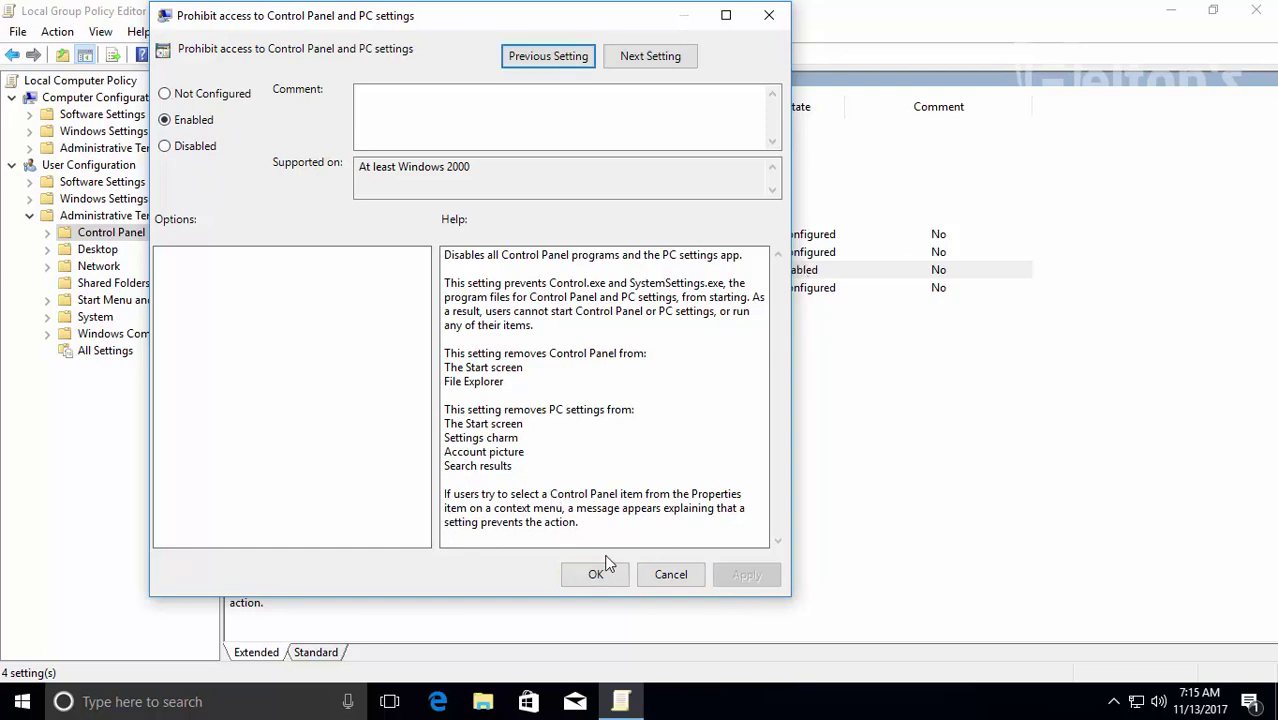
{"action": "left_click", "coordinate": [598, 573]}
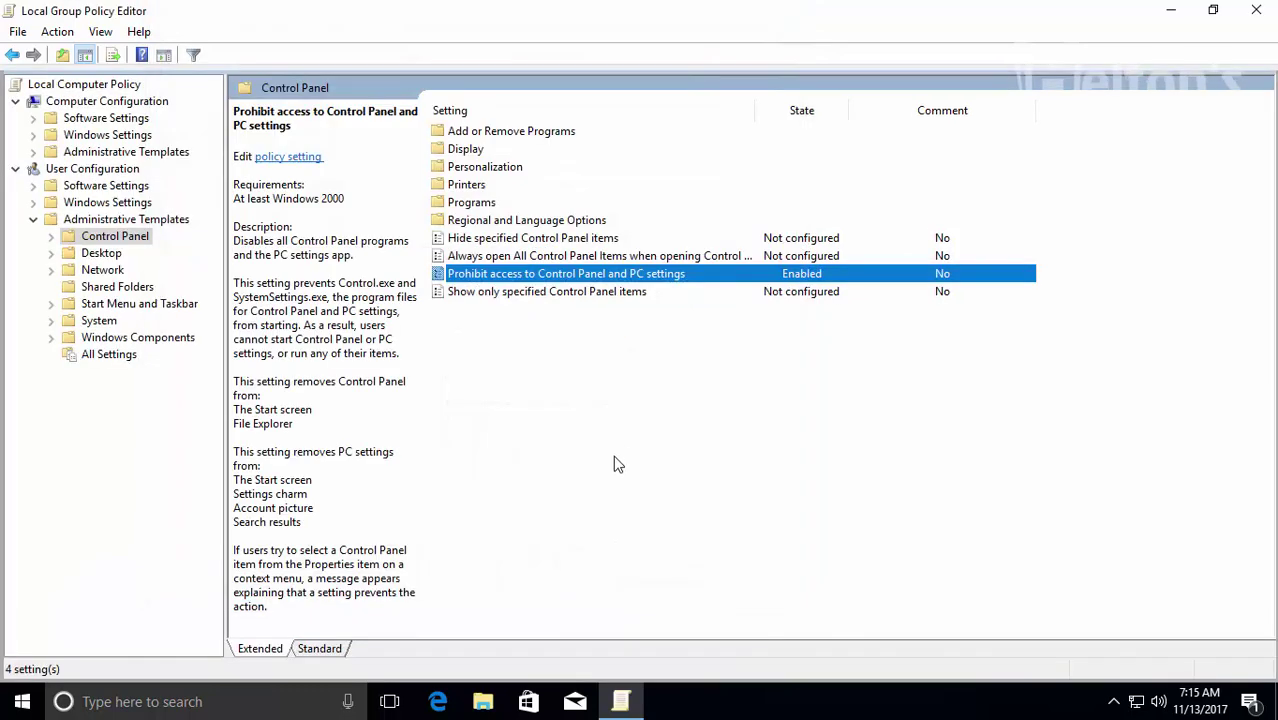
{"action": "left_click", "coordinate": [695, 371]}
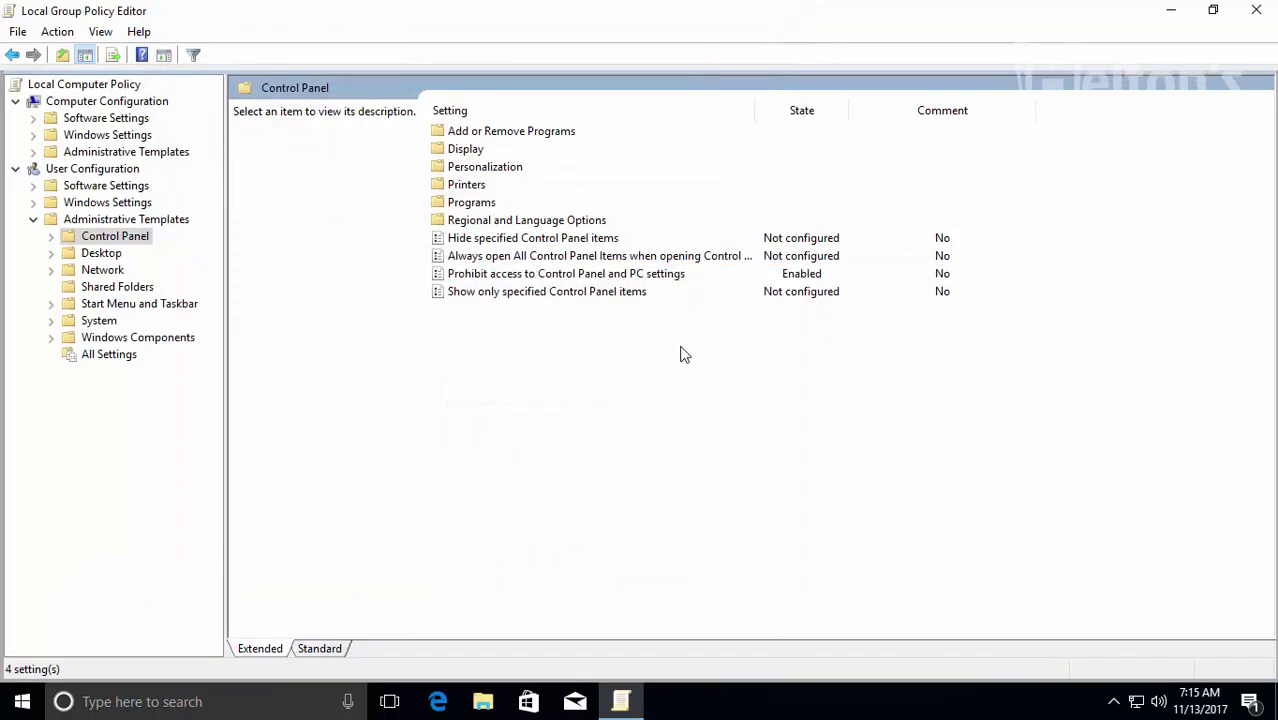
{"action": "left_click", "coordinate": [1168, 10]}
{"action": "right_click", "coordinate": [910, 210]}
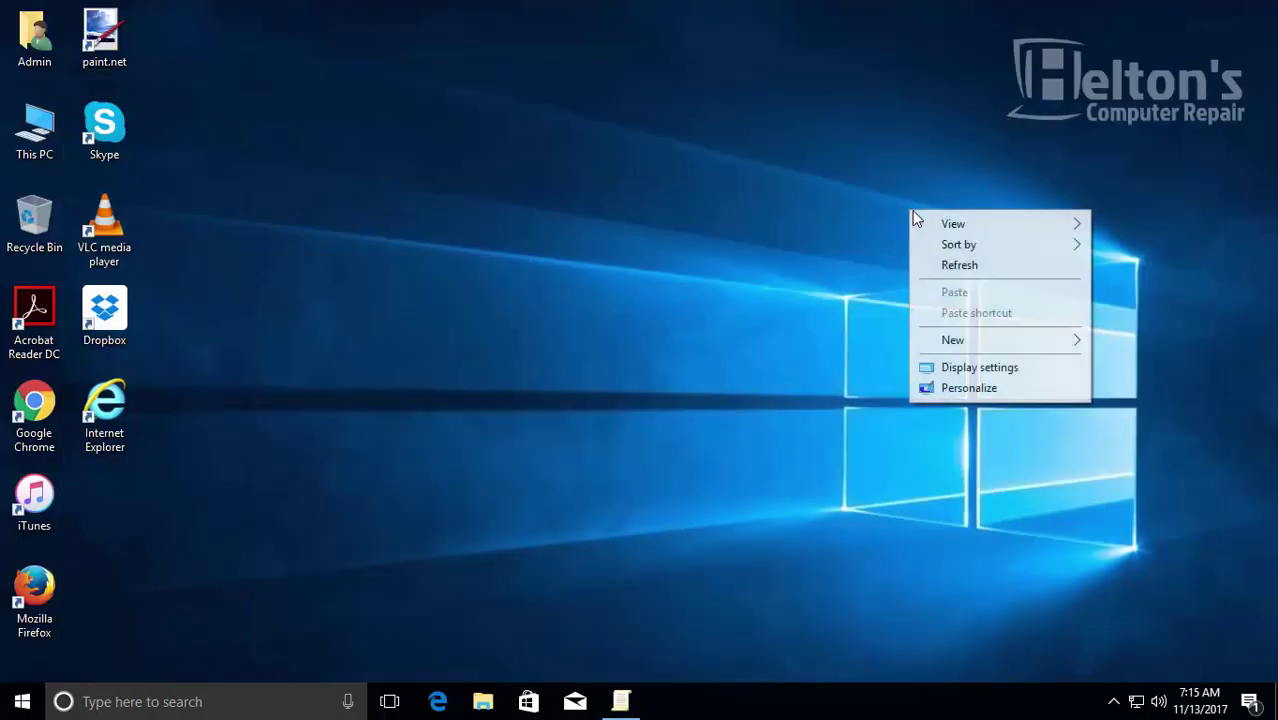
{"action": "left_click", "coordinate": [886, 383]}
{"action": "key", "text": "super"}
{"action": "type", "text": "control"}
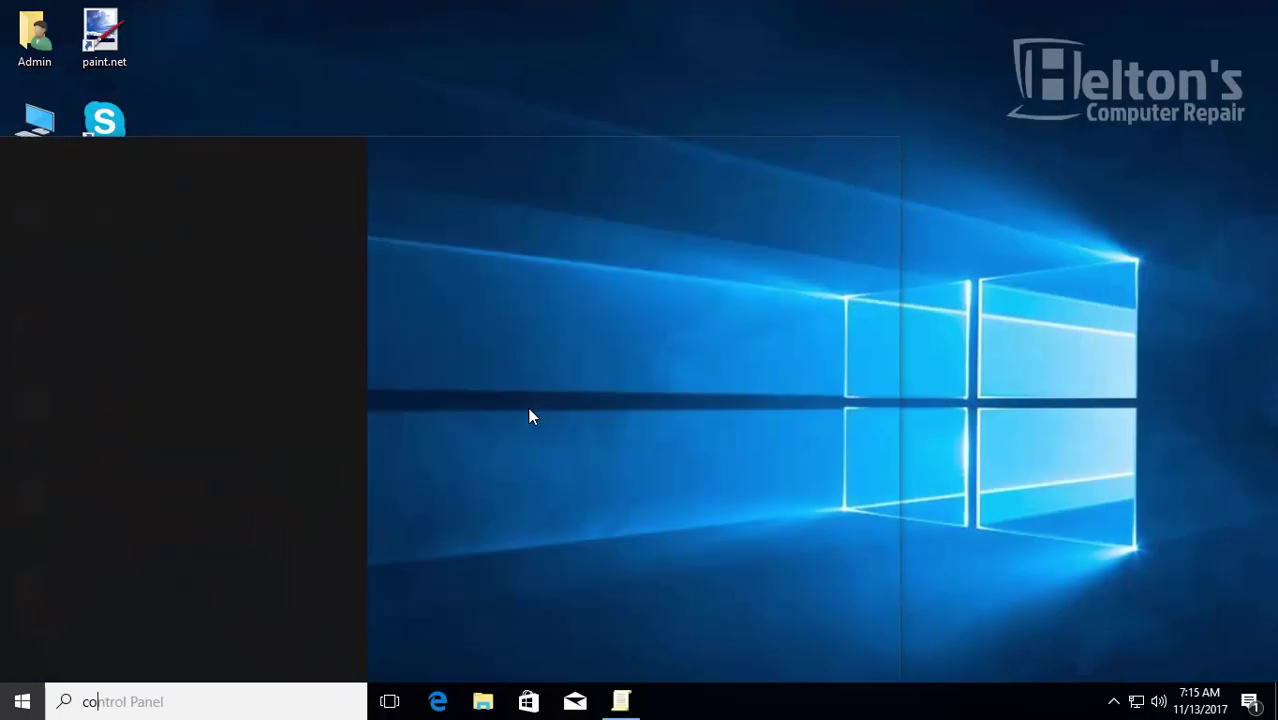
{"action": "key", "text": "Return"}
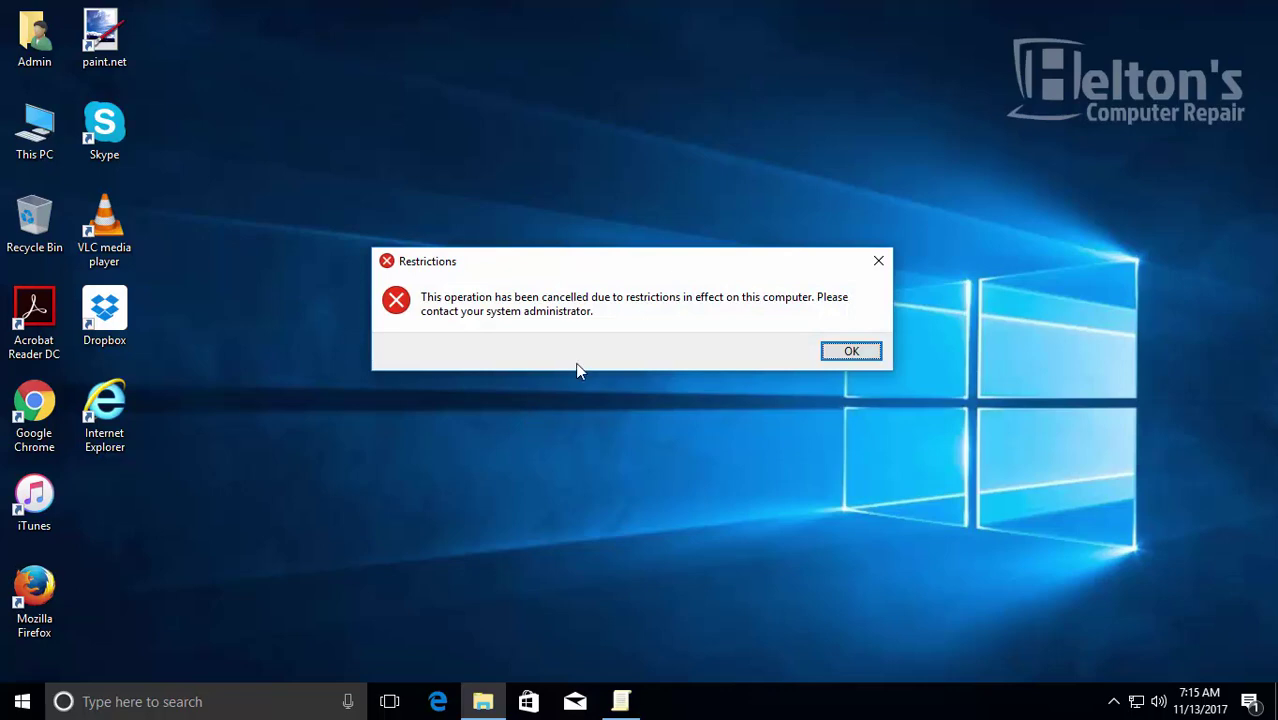
{"action": "left_click", "coordinate": [850, 351]}
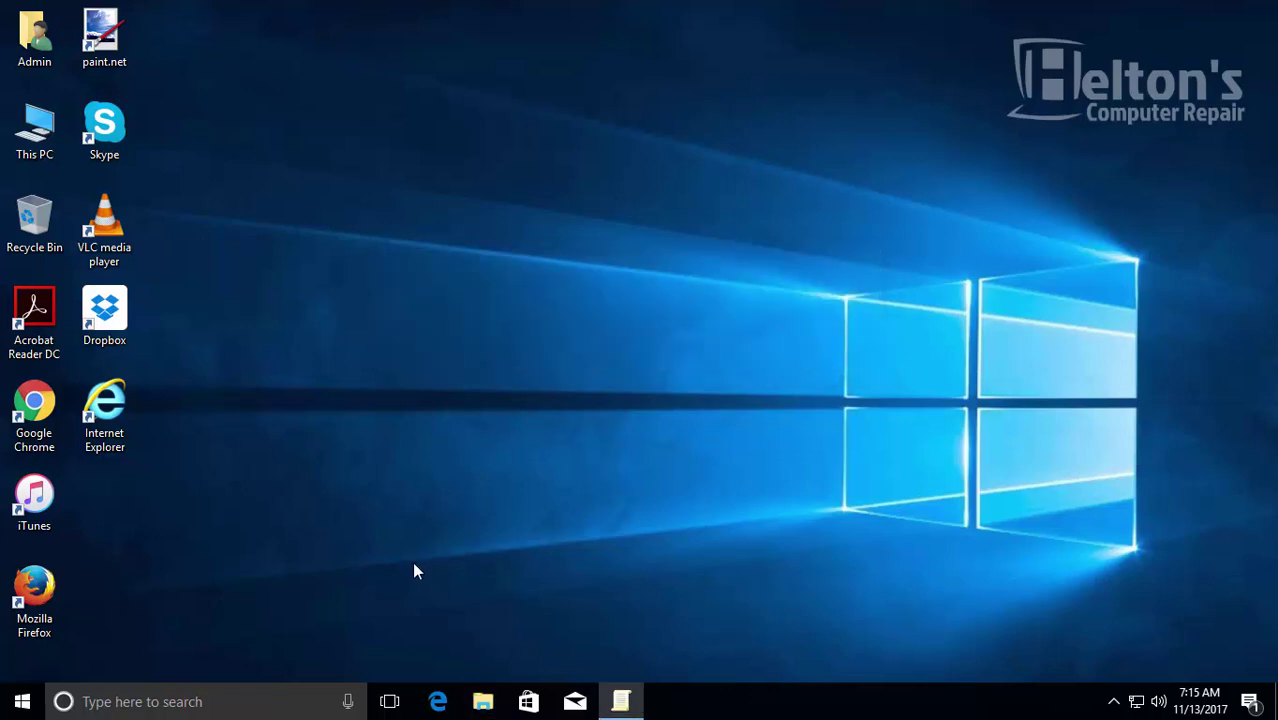
{"action": "left_click", "coordinate": [24, 699]}
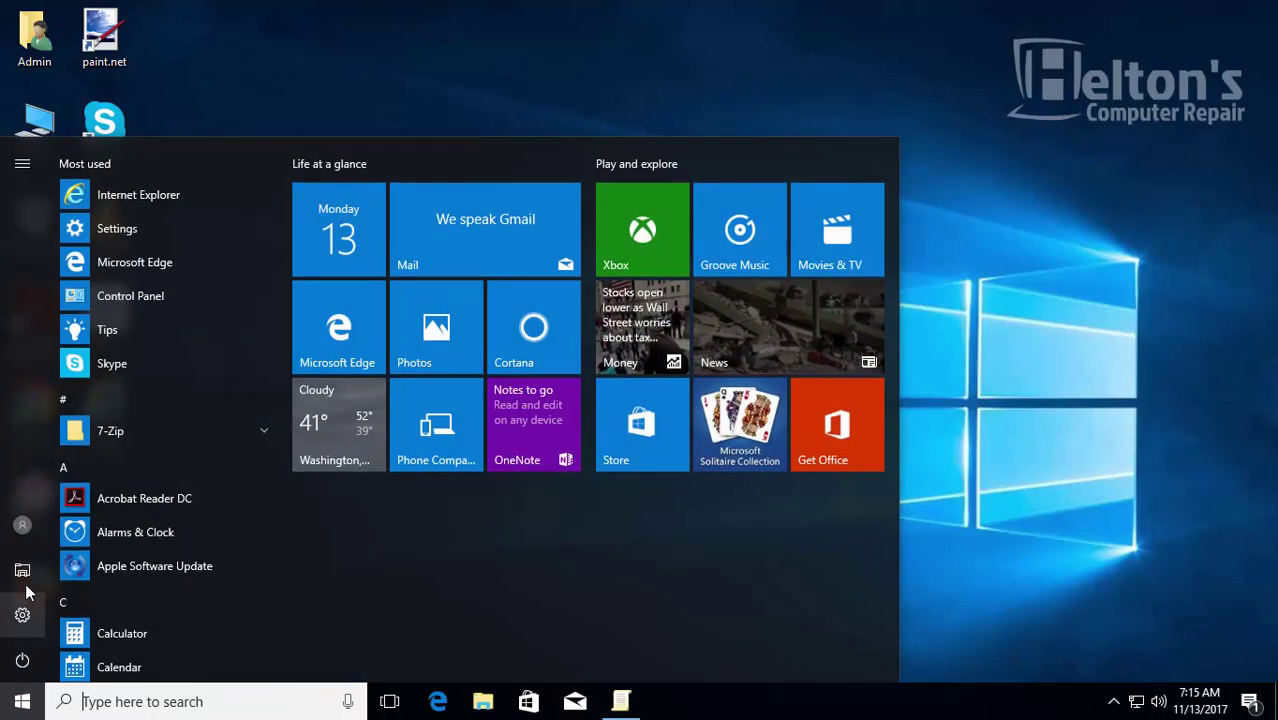
{"action": "left_click", "coordinate": [22, 612]}
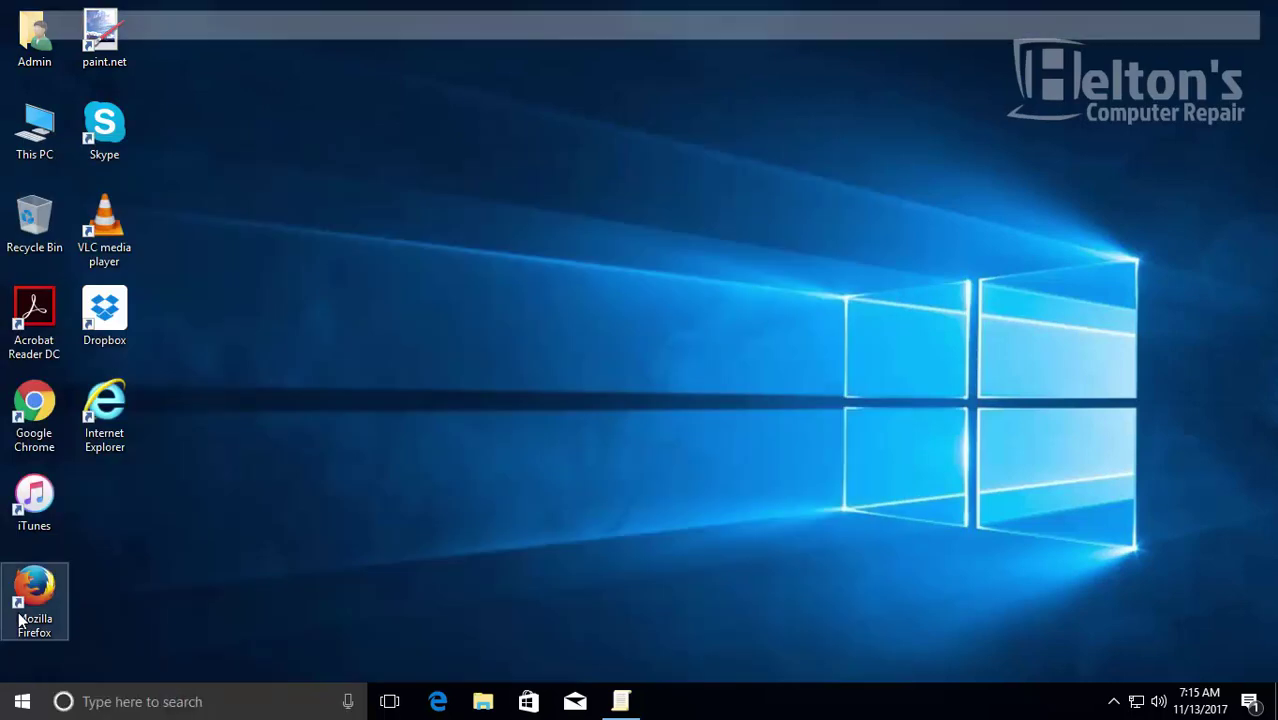
{"action": "left_click", "coordinate": [620, 703]}
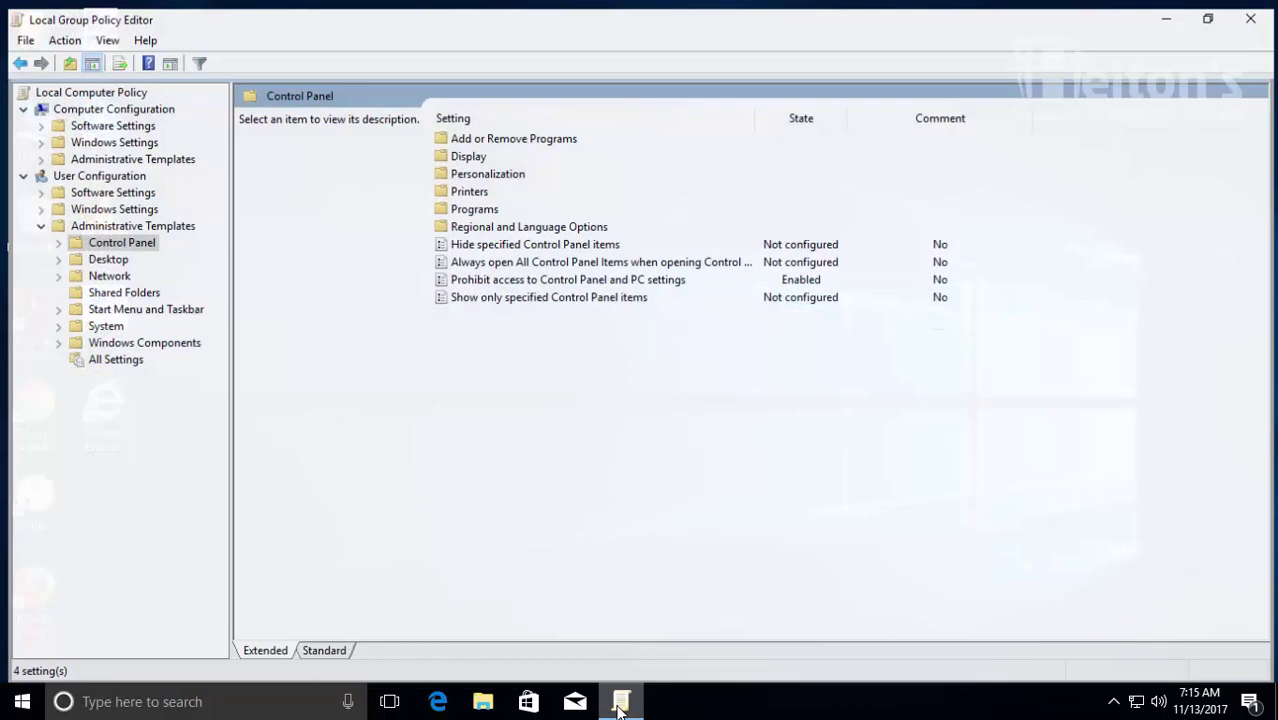
Check computer-level Control Panel policies, then select the user-level Prohibit access policy.
{"action": "double_click", "coordinate": [76, 152]}
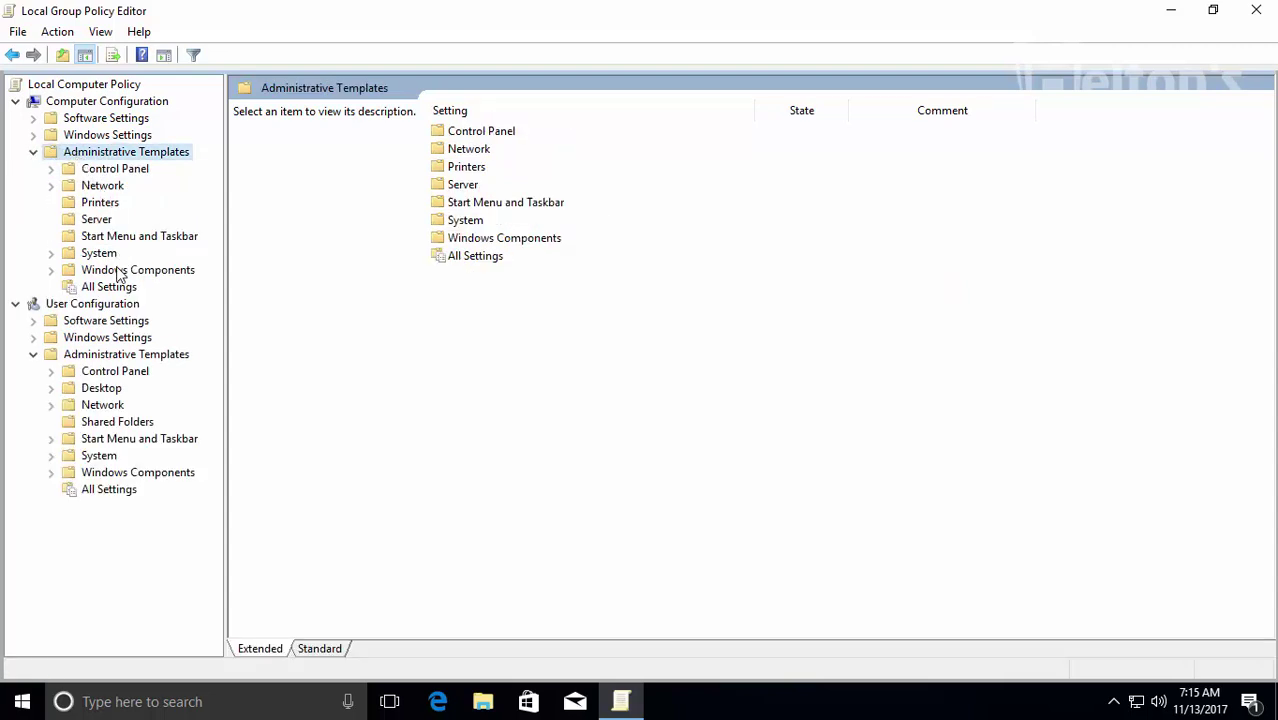
{"action": "left_click", "coordinate": [108, 172]}
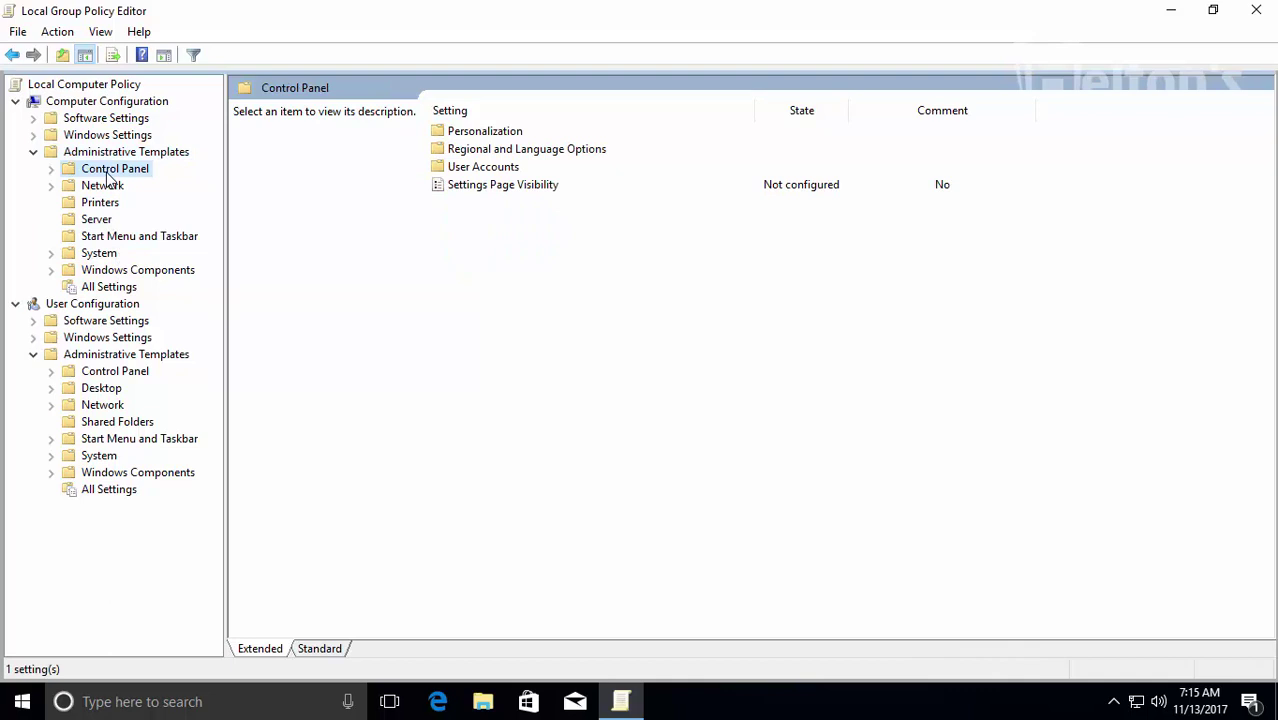
{"action": "left_click", "coordinate": [33, 152]}
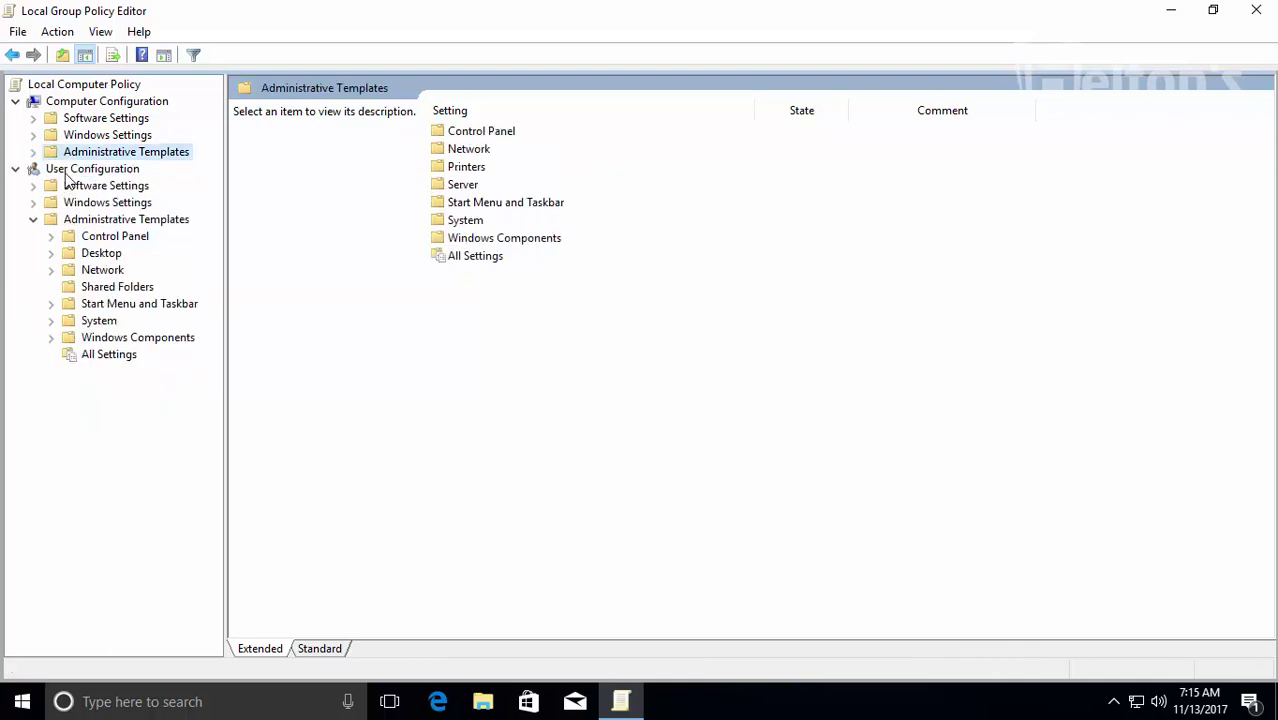
{"action": "left_click", "coordinate": [70, 169]}
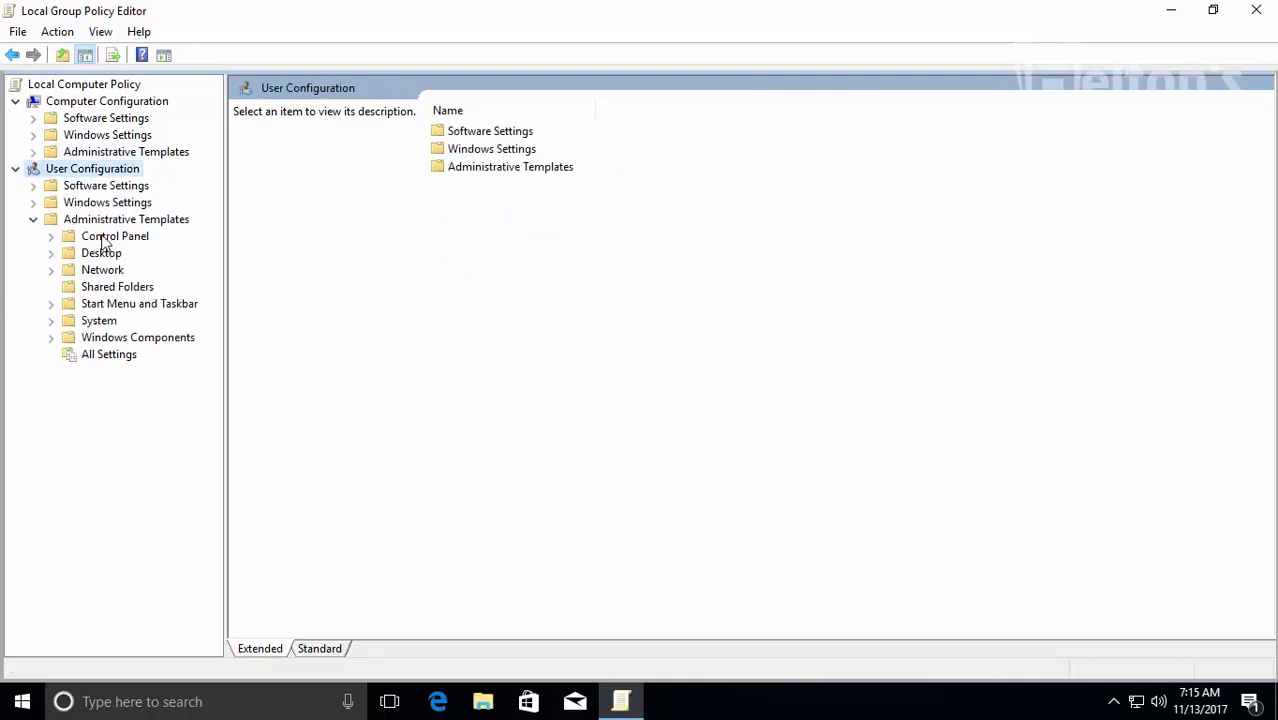
{"action": "left_click", "coordinate": [106, 238]}
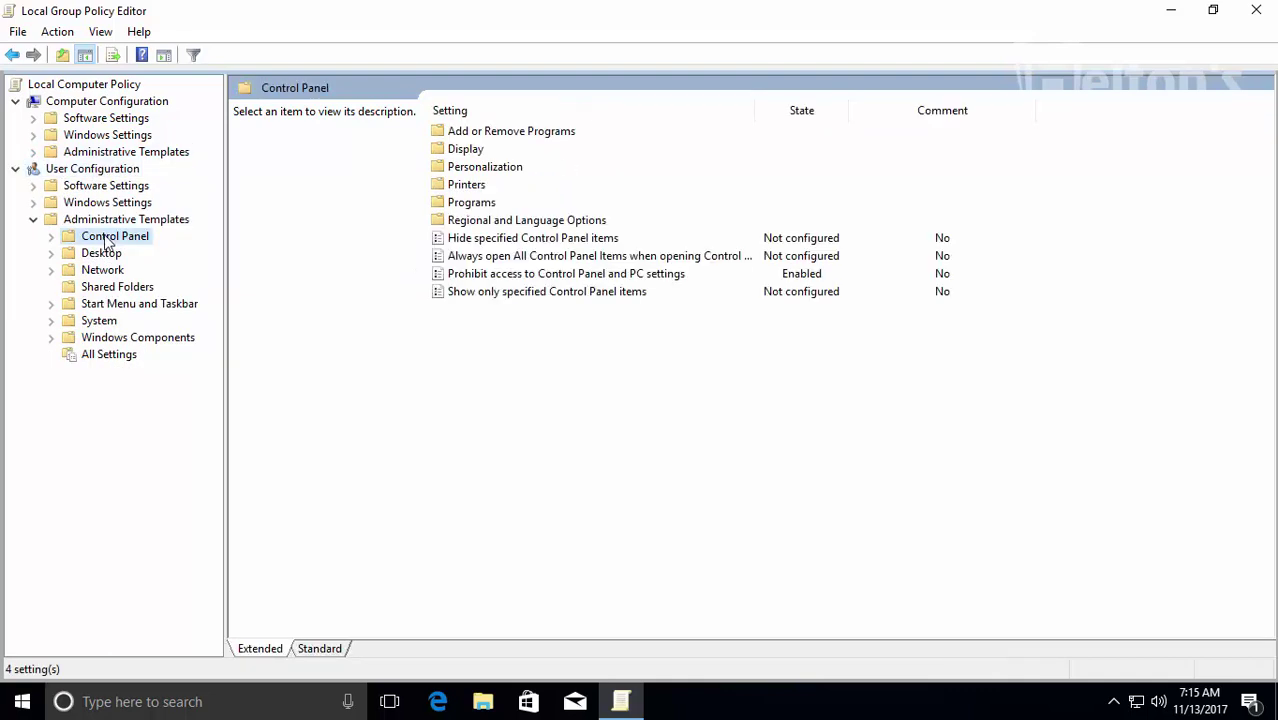
{"action": "left_click", "coordinate": [519, 274]}
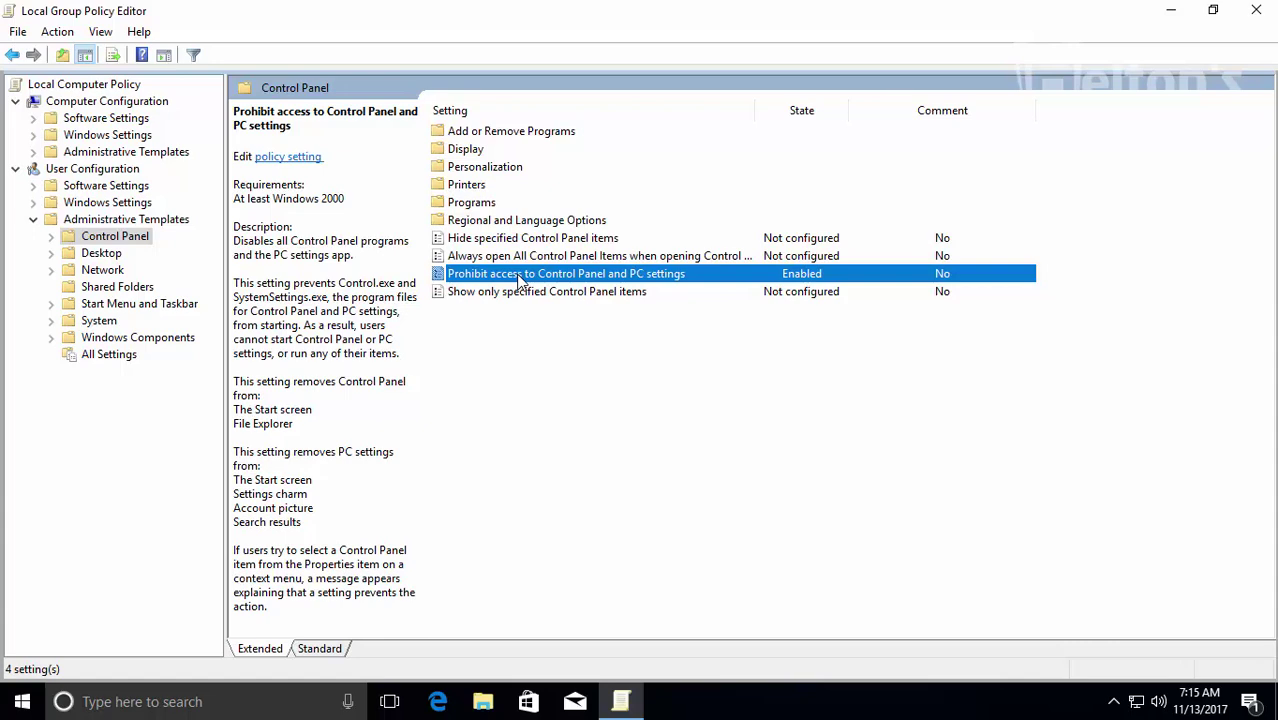
Set 'Prohibit access to Control Panel and PC settings' to Not Configured and collapse Administrative Templates.
{"action": "double_click", "coordinate": [519, 274]}
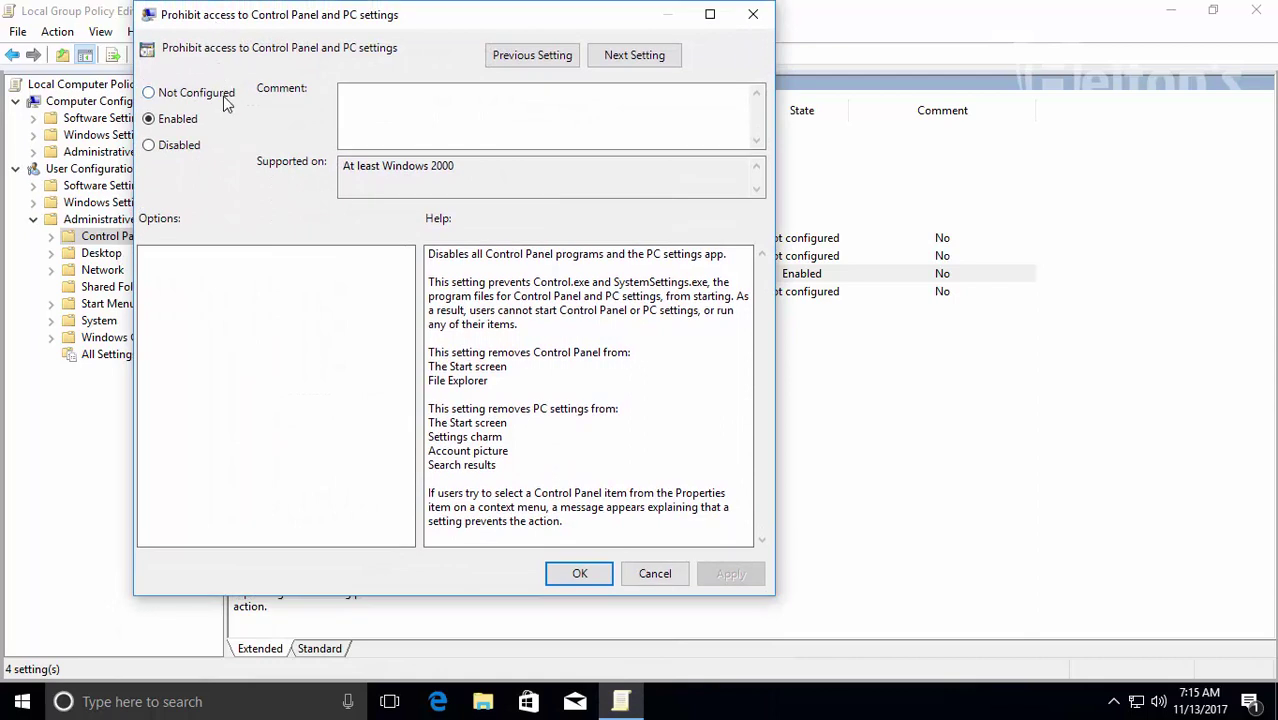
{"action": "left_click", "coordinate": [196, 93]}
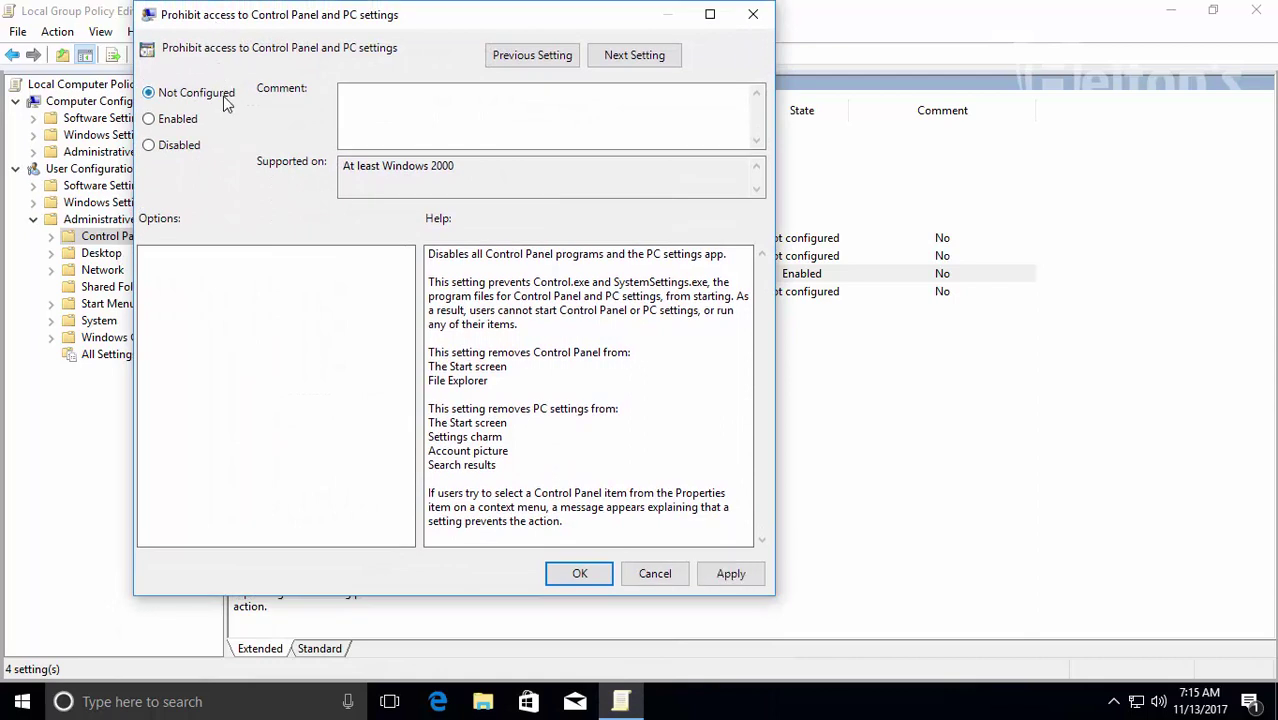
{"action": "left_click", "coordinate": [200, 149]}
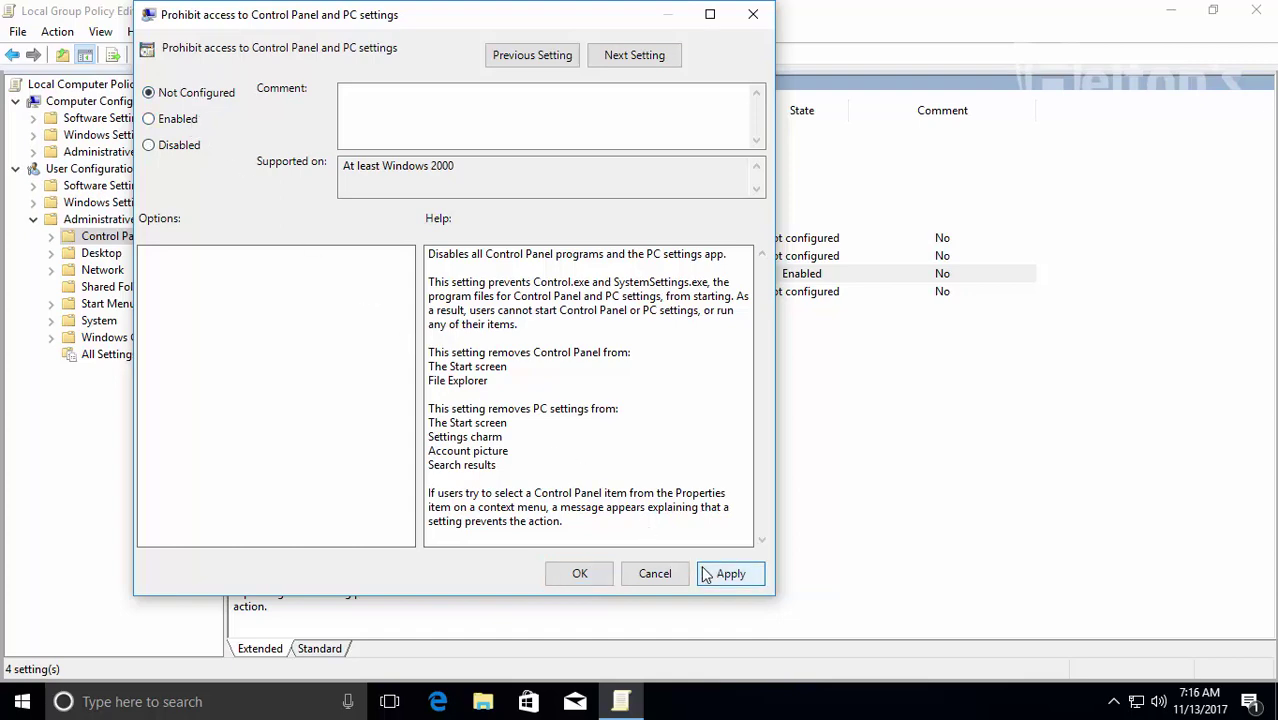
{"action": "left_click", "coordinate": [580, 573]}
{"action": "left_click", "coordinate": [949, 326]}
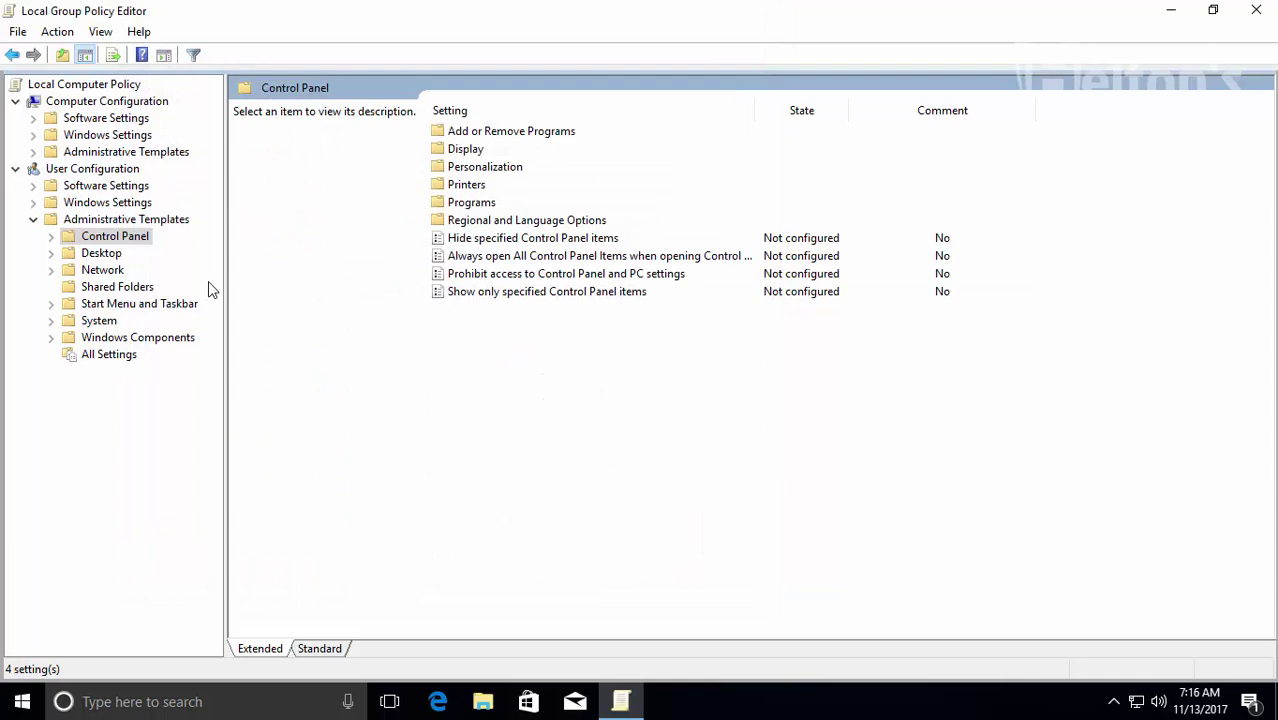
{"action": "left_click", "coordinate": [33, 219]}
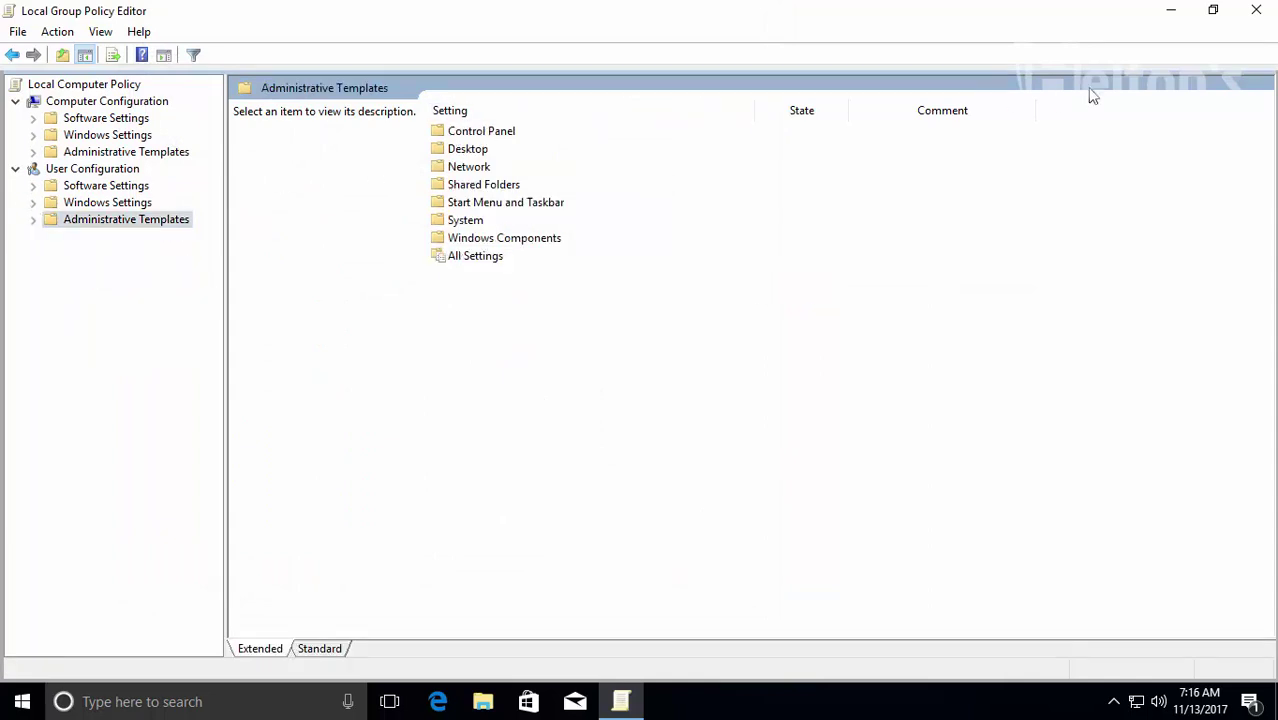
Close the policy editor and confirm Control Panel opens from a 'cont' search.
{"action": "left_click", "coordinate": [1256, 10]}
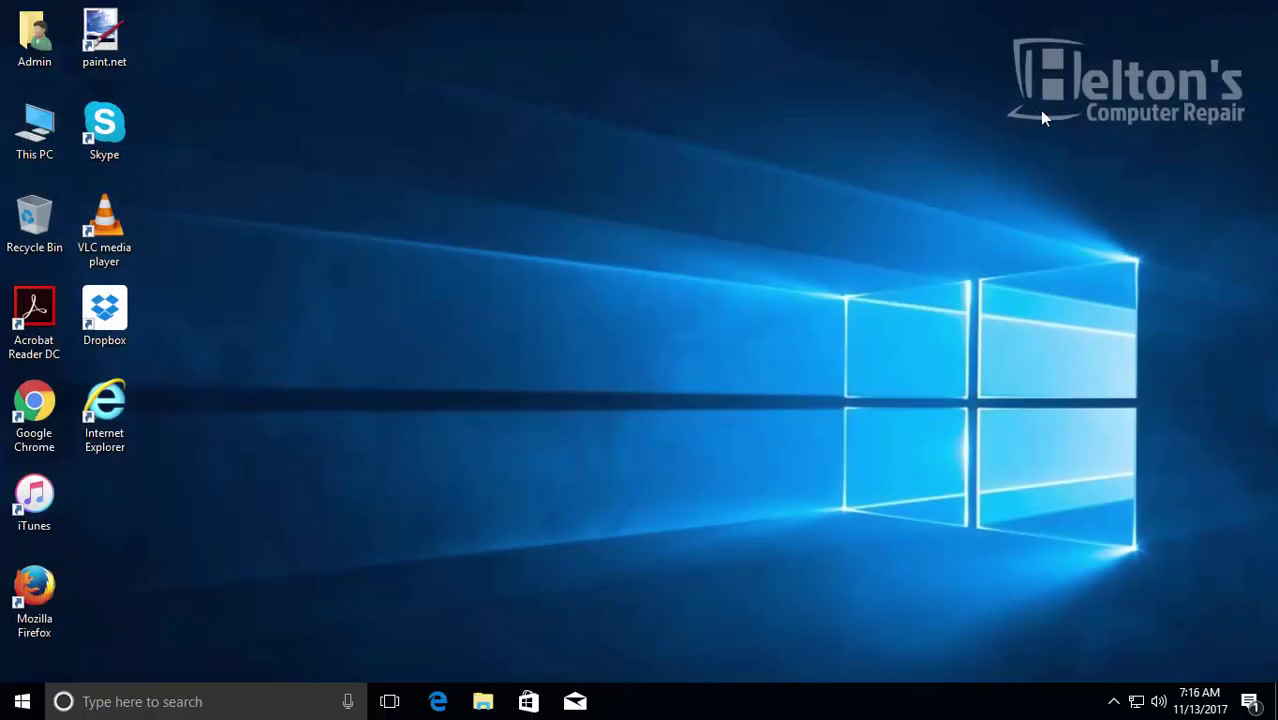
{"action": "right_click", "coordinate": [559, 273]}
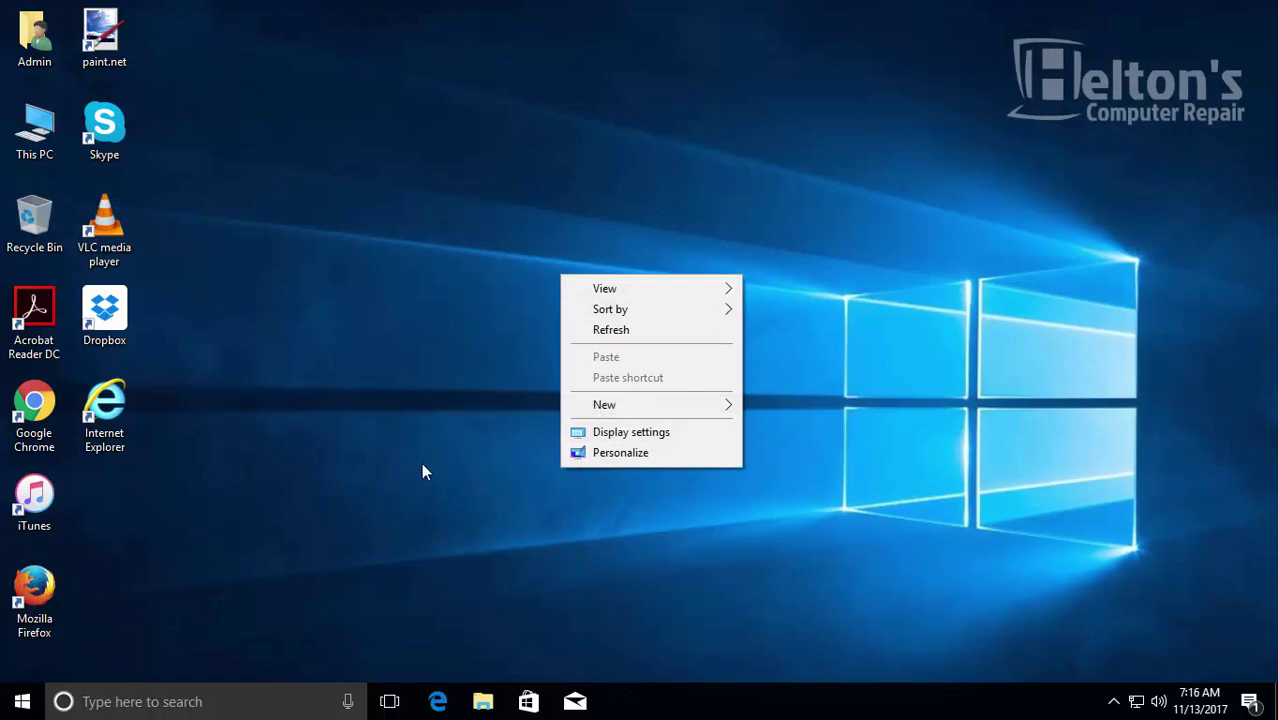
{"action": "left_click", "coordinate": [277, 576]}
{"action": "left_click", "coordinate": [29, 703]}
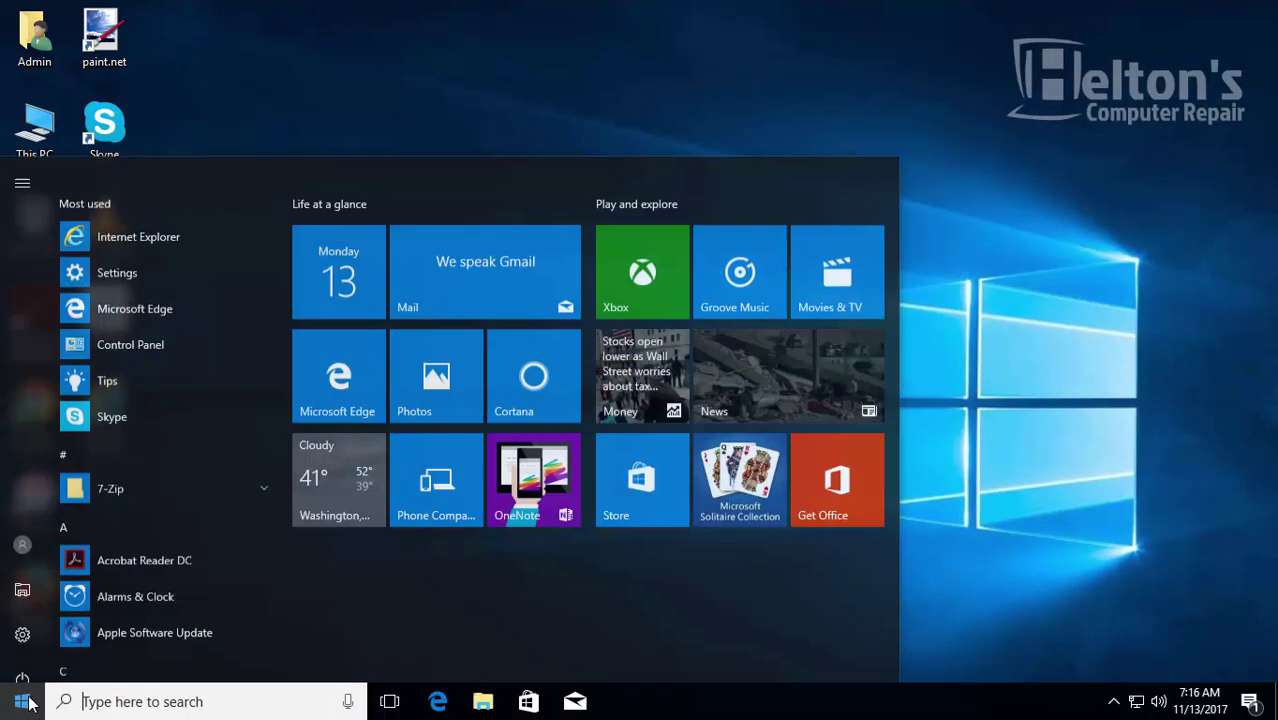
{"action": "type", "text": "cont"}
{"action": "key", "text": "Return"}
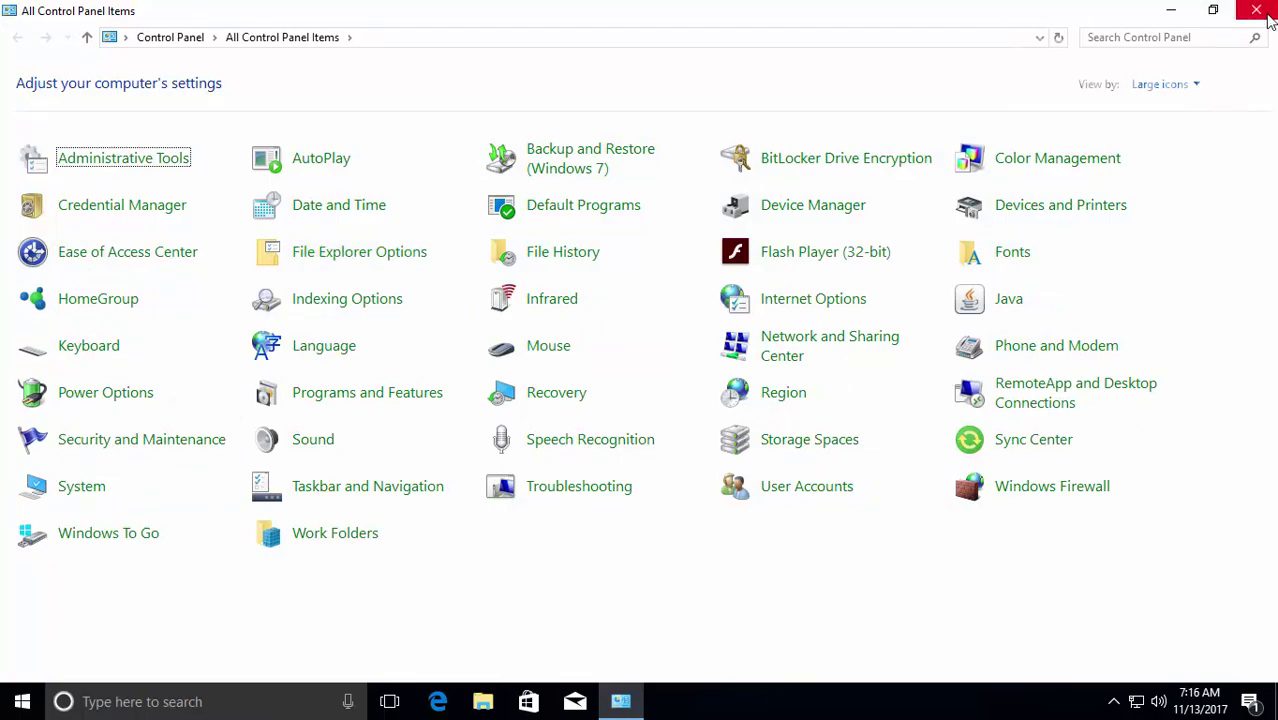
{"action": "left_click", "coordinate": [1257, 11]}
Confirm Windows Settings opens from the Start menu gear, then close it.
{"action": "left_click", "coordinate": [24, 695]}
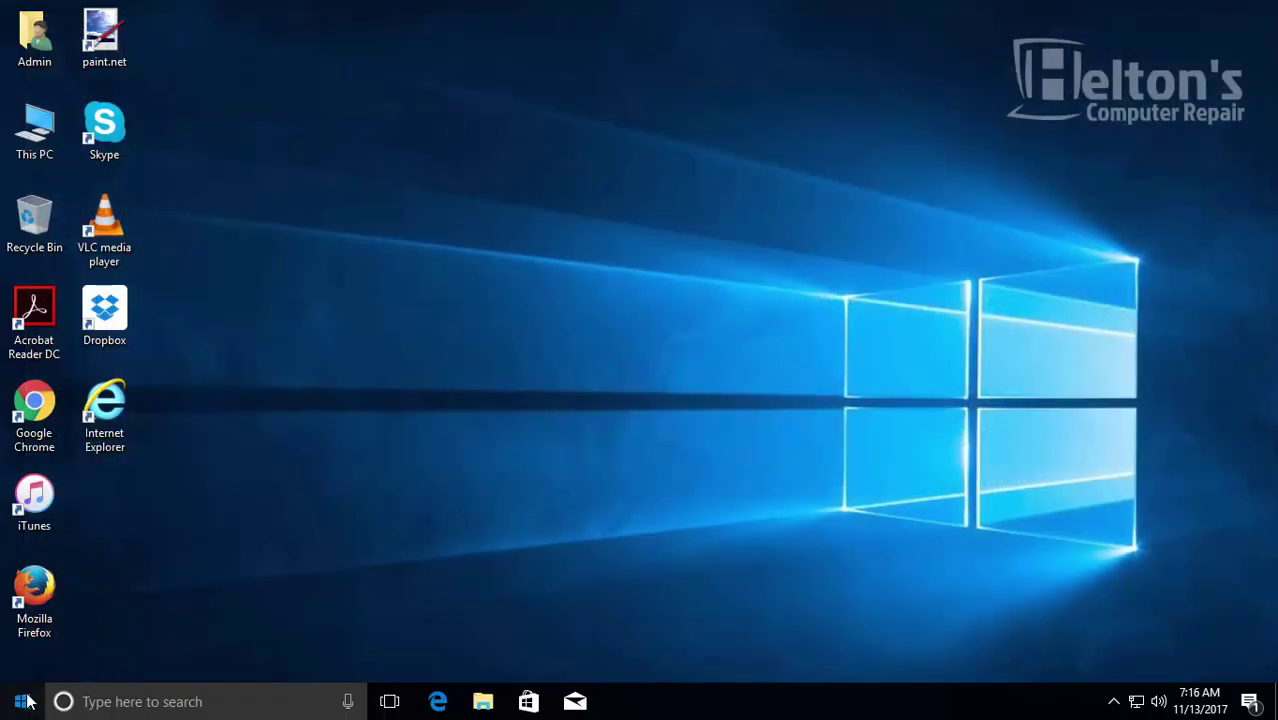
{"action": "left_click", "coordinate": [22, 611]}
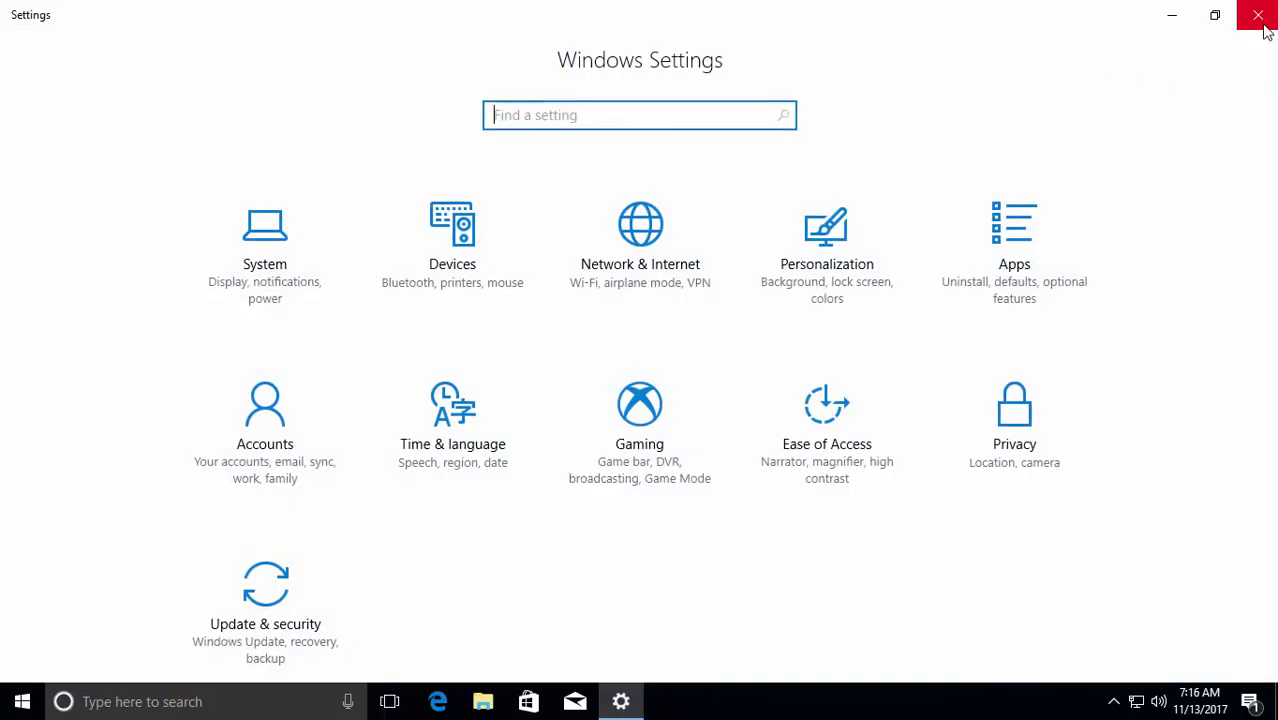
{"action": "left_click", "coordinate": [1258, 16]}
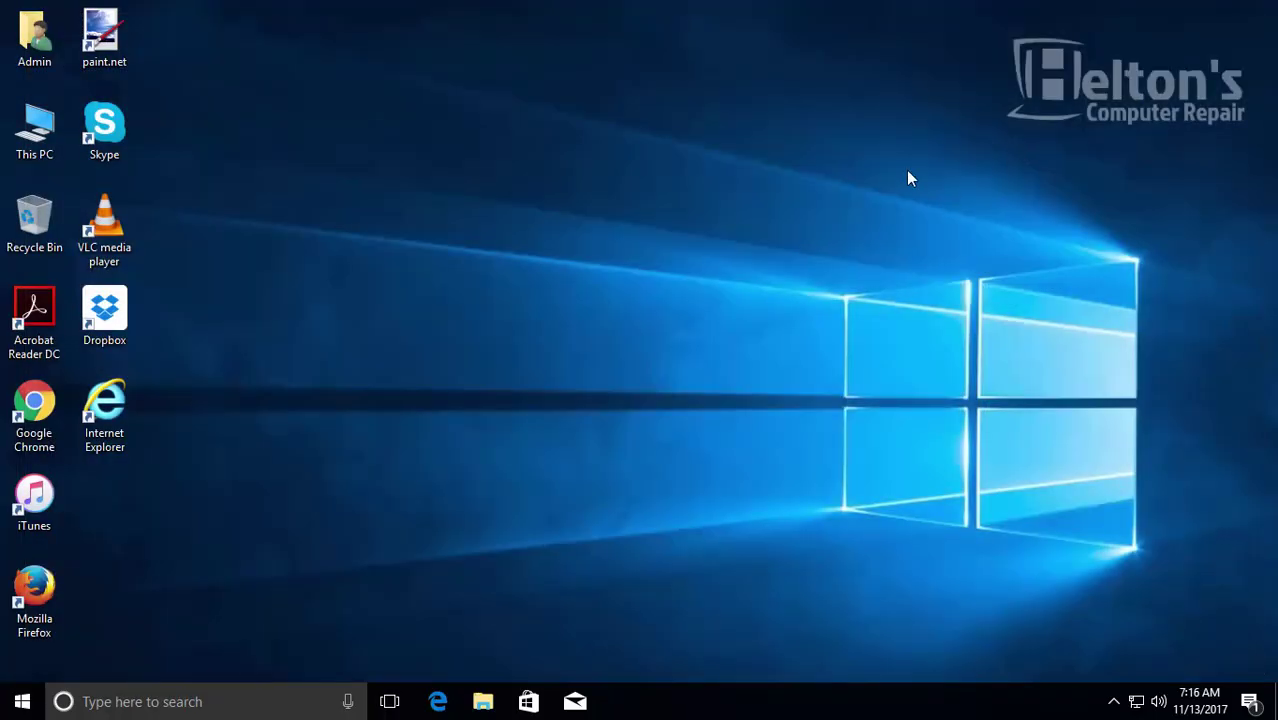